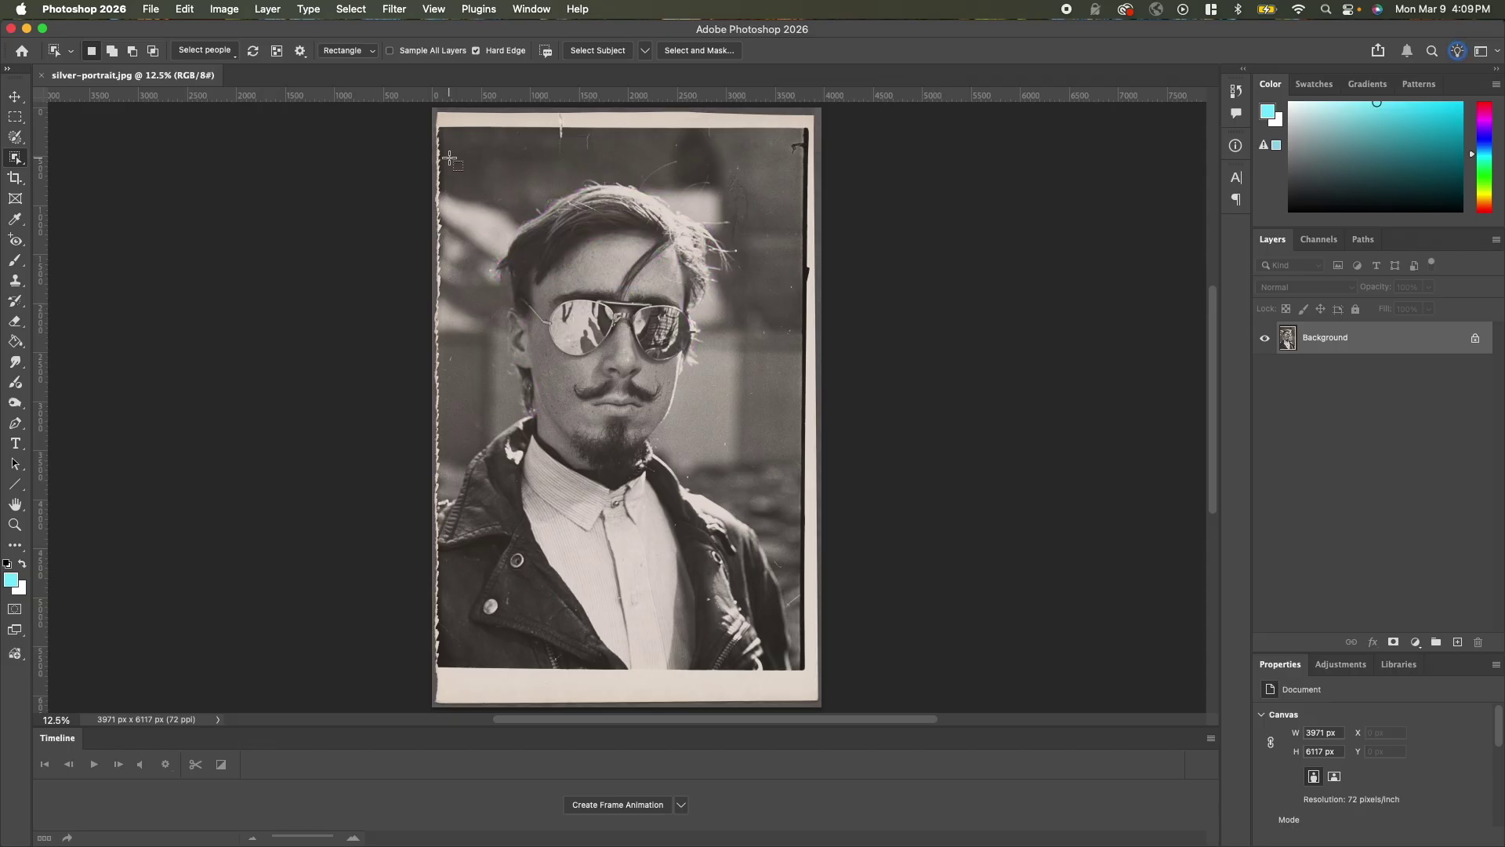
- Select the man with the Object Selection tool and copy and paste him onto a new layer
{"action": "left_click_drag", "start_coordinate": [449, 159], "coordinate": [793, 671]}
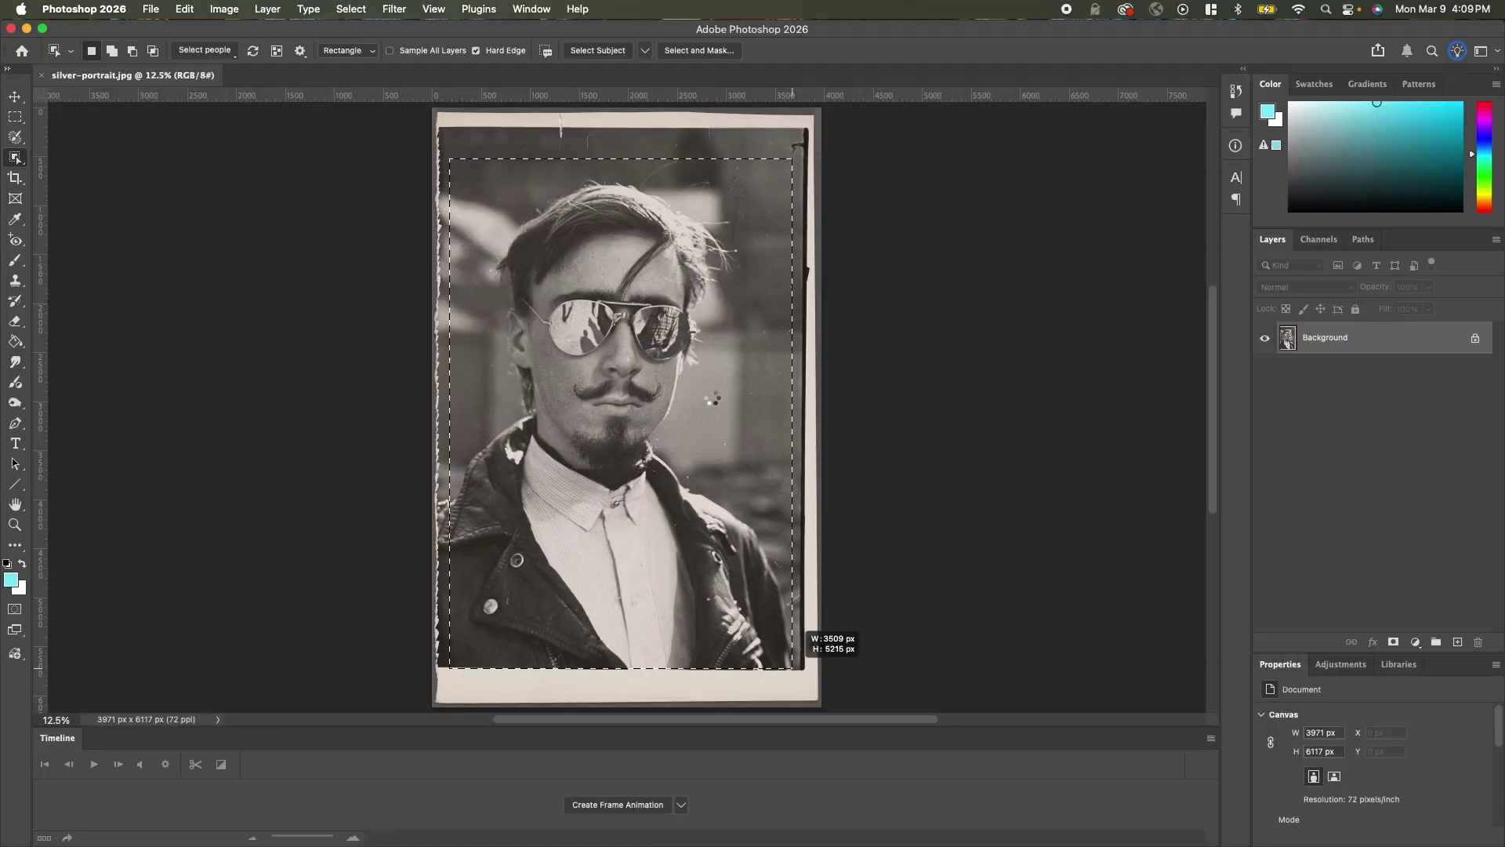
{"action": "left_click_drag", "start_coordinate": [794, 671], "coordinate": [794, 670]}
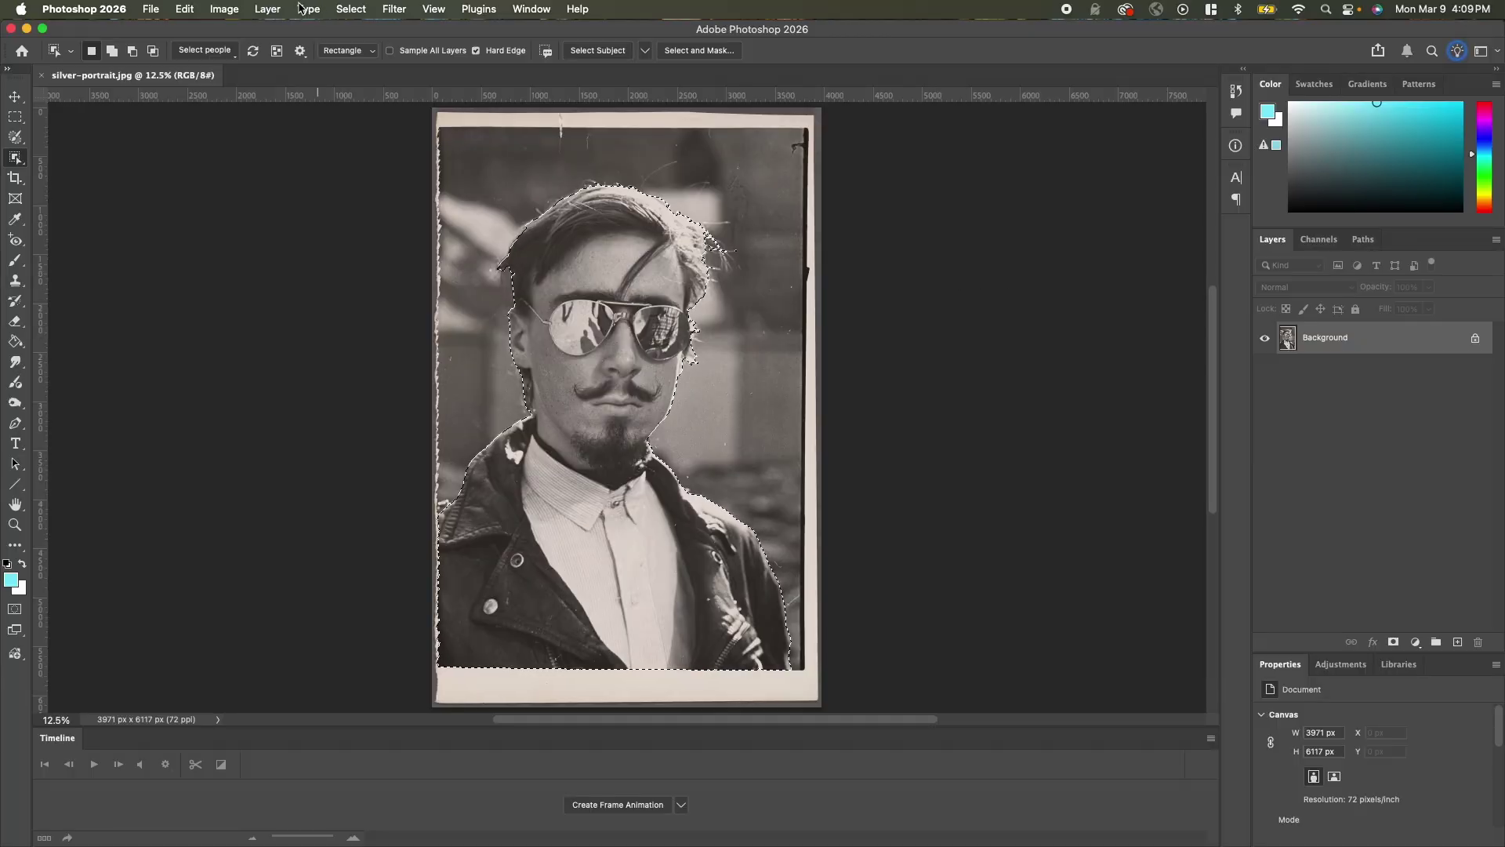
{"action": "left_click", "coordinate": [185, 9]}
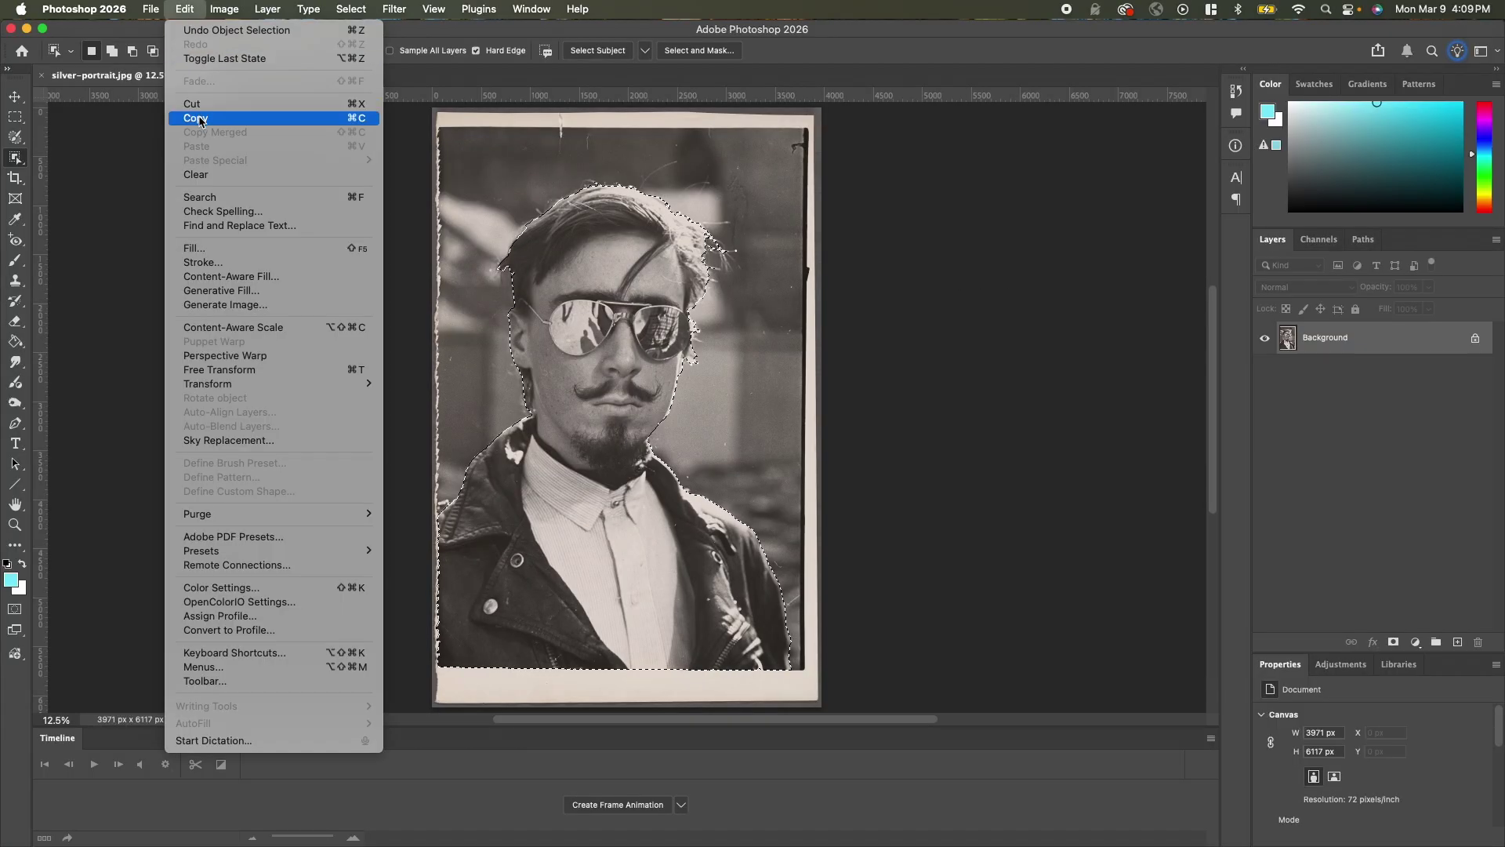
{"action": "left_click", "coordinate": [199, 119]}
{"action": "left_click", "coordinate": [190, 10]}
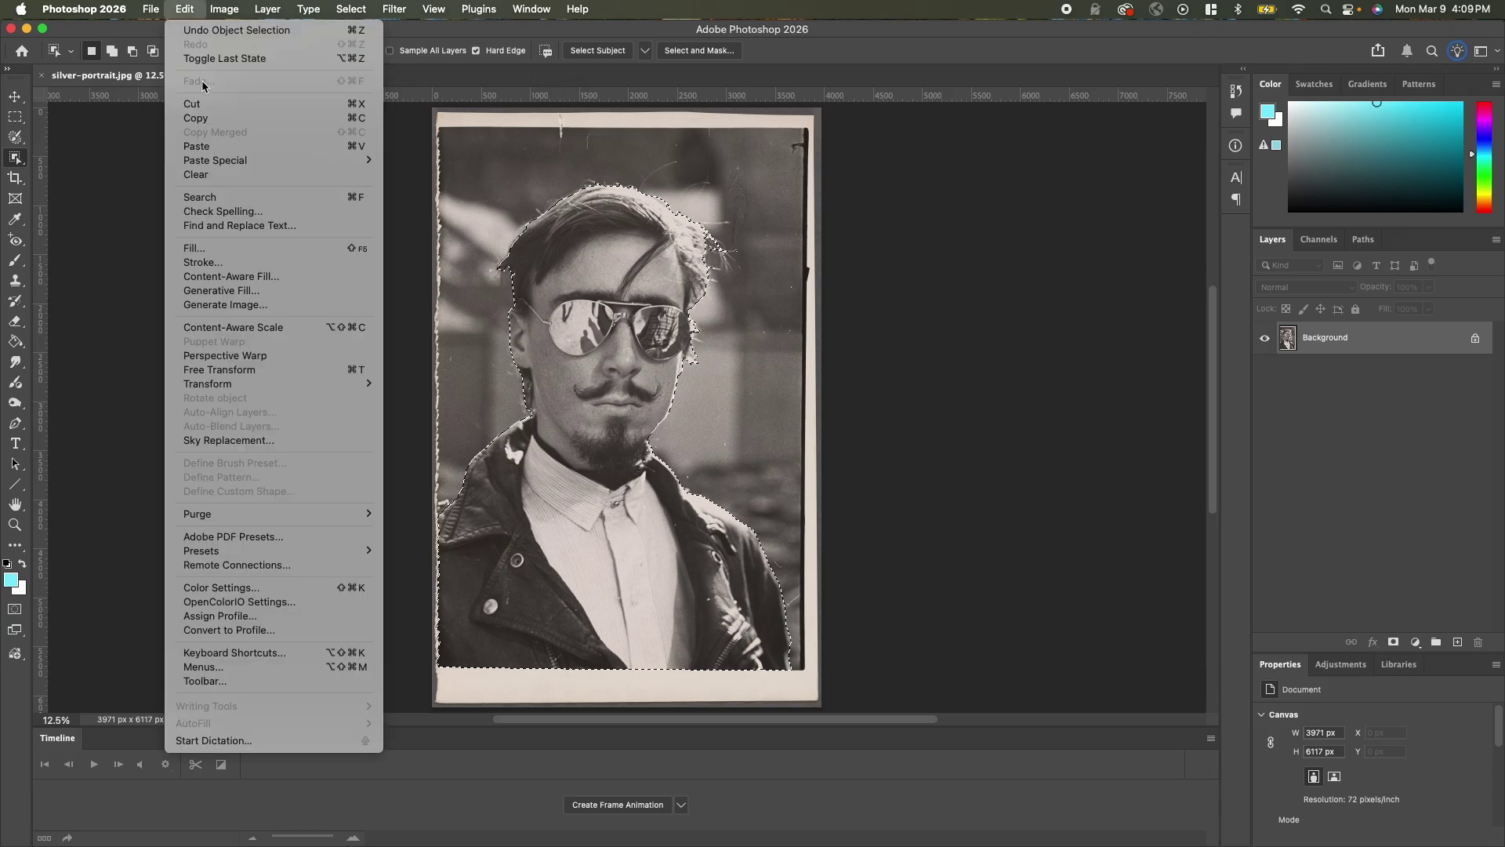
{"action": "left_click", "coordinate": [204, 149]}
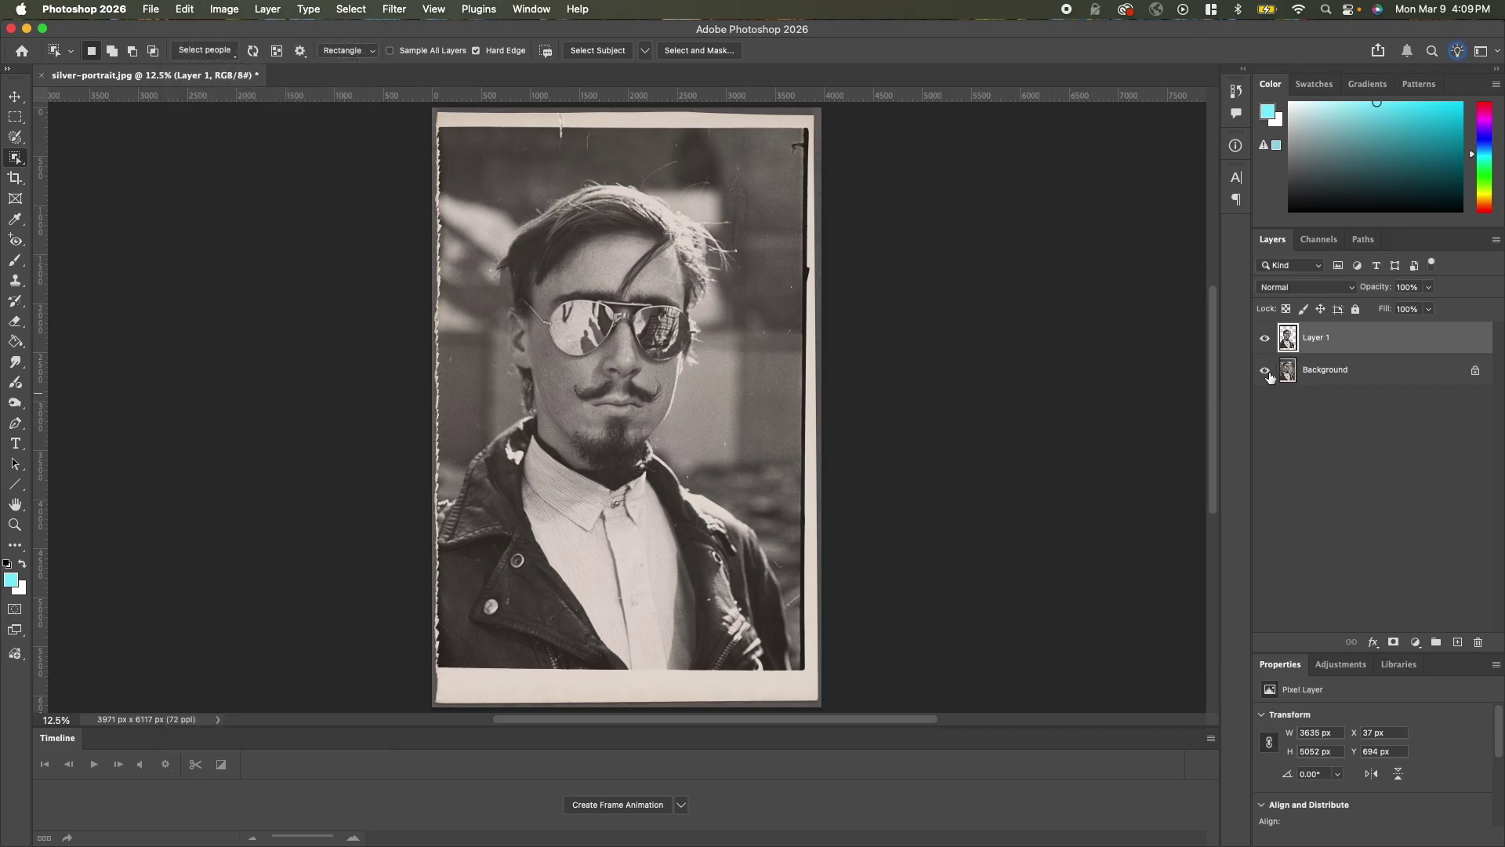
- Toggle the Background layer's visibility to check the edges of the cut-out man
{"action": "left_click", "coordinate": [1267, 373]}
{"action": "left_click", "coordinate": [1266, 372]}
{"action": "left_click", "coordinate": [1266, 373]}
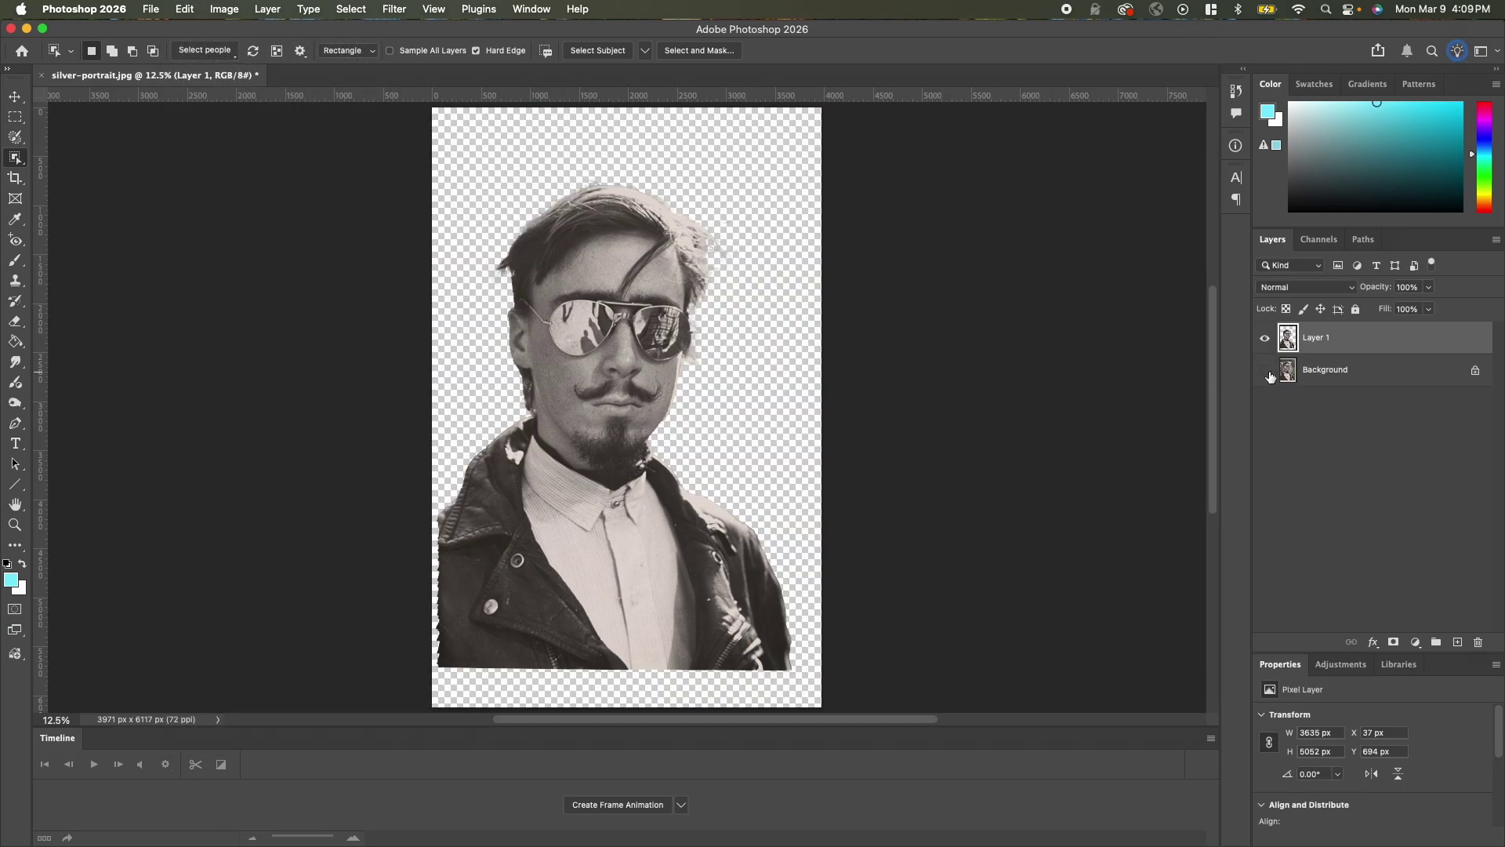
{"action": "left_click", "coordinate": [1266, 373]}
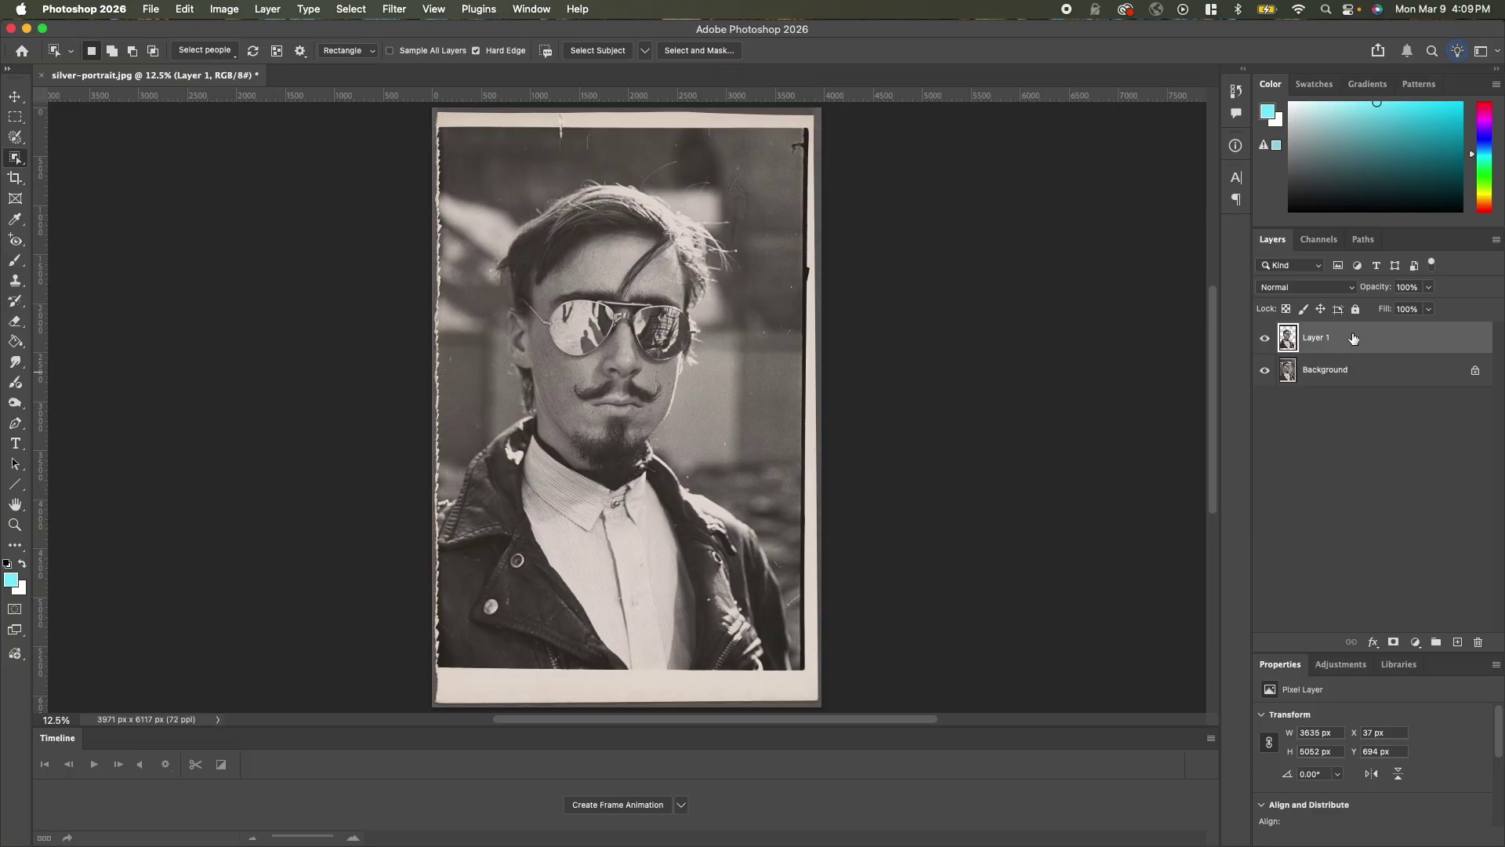
{"action": "left_click", "coordinate": [1265, 374]}
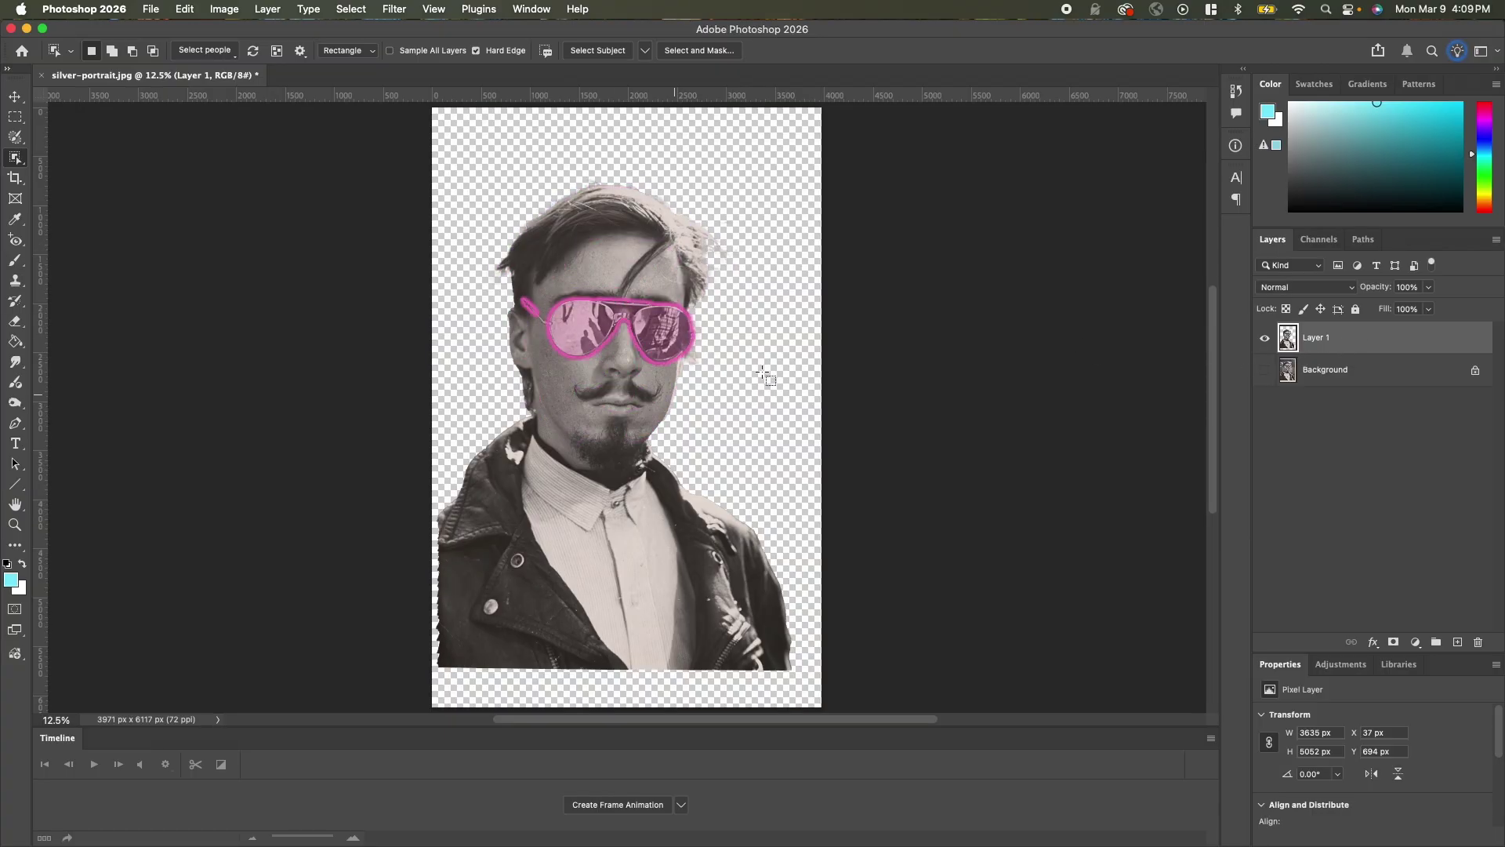
{"action": "left_click", "coordinate": [1265, 373]}
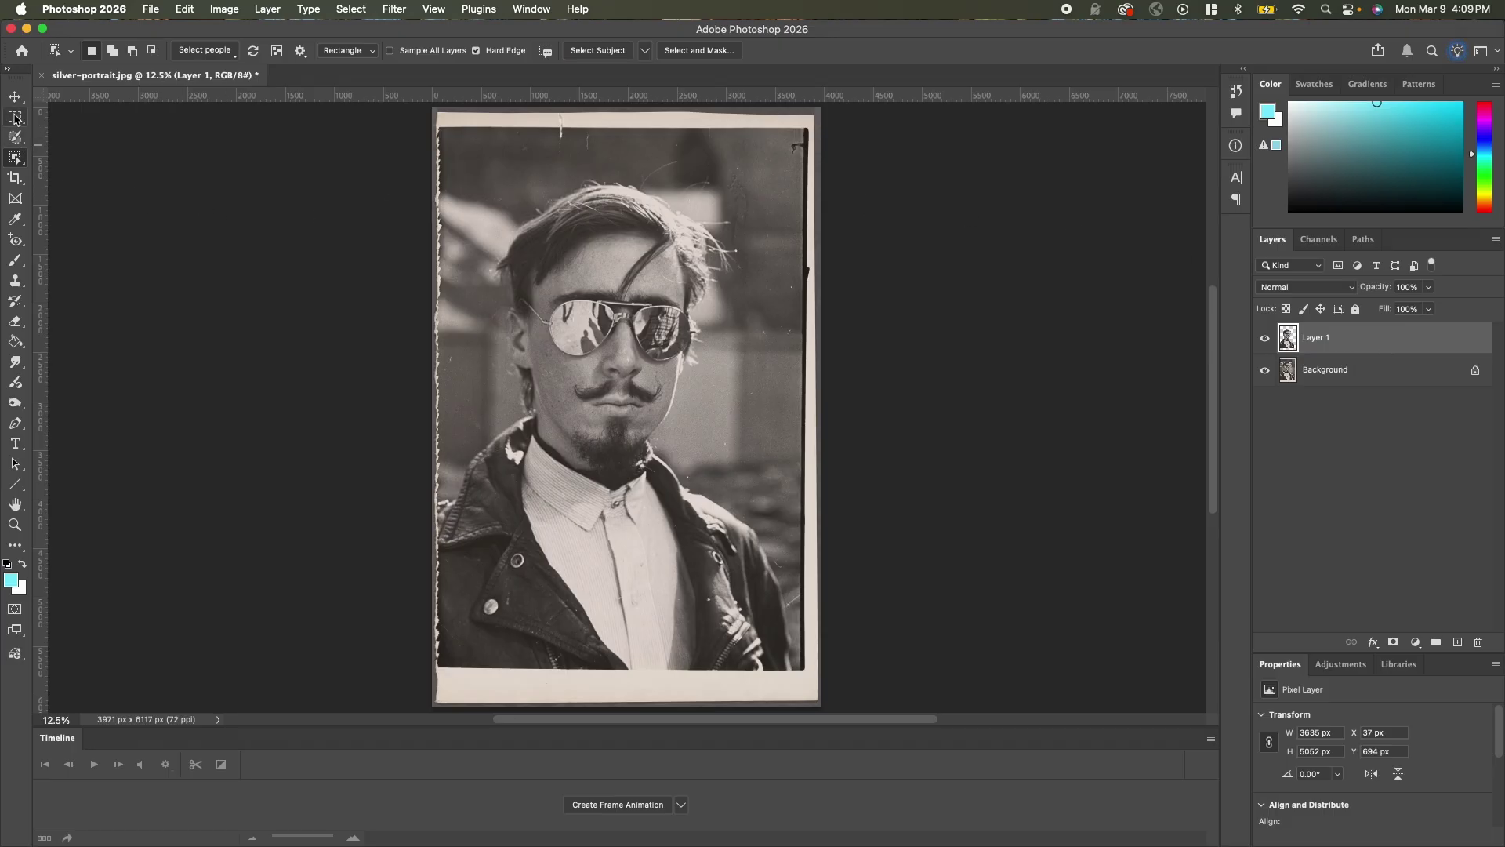
- Activate the Rectangular Marquee tool and rename the cut-out layer as portrait
{"action": "left_click", "coordinate": [15, 118]}
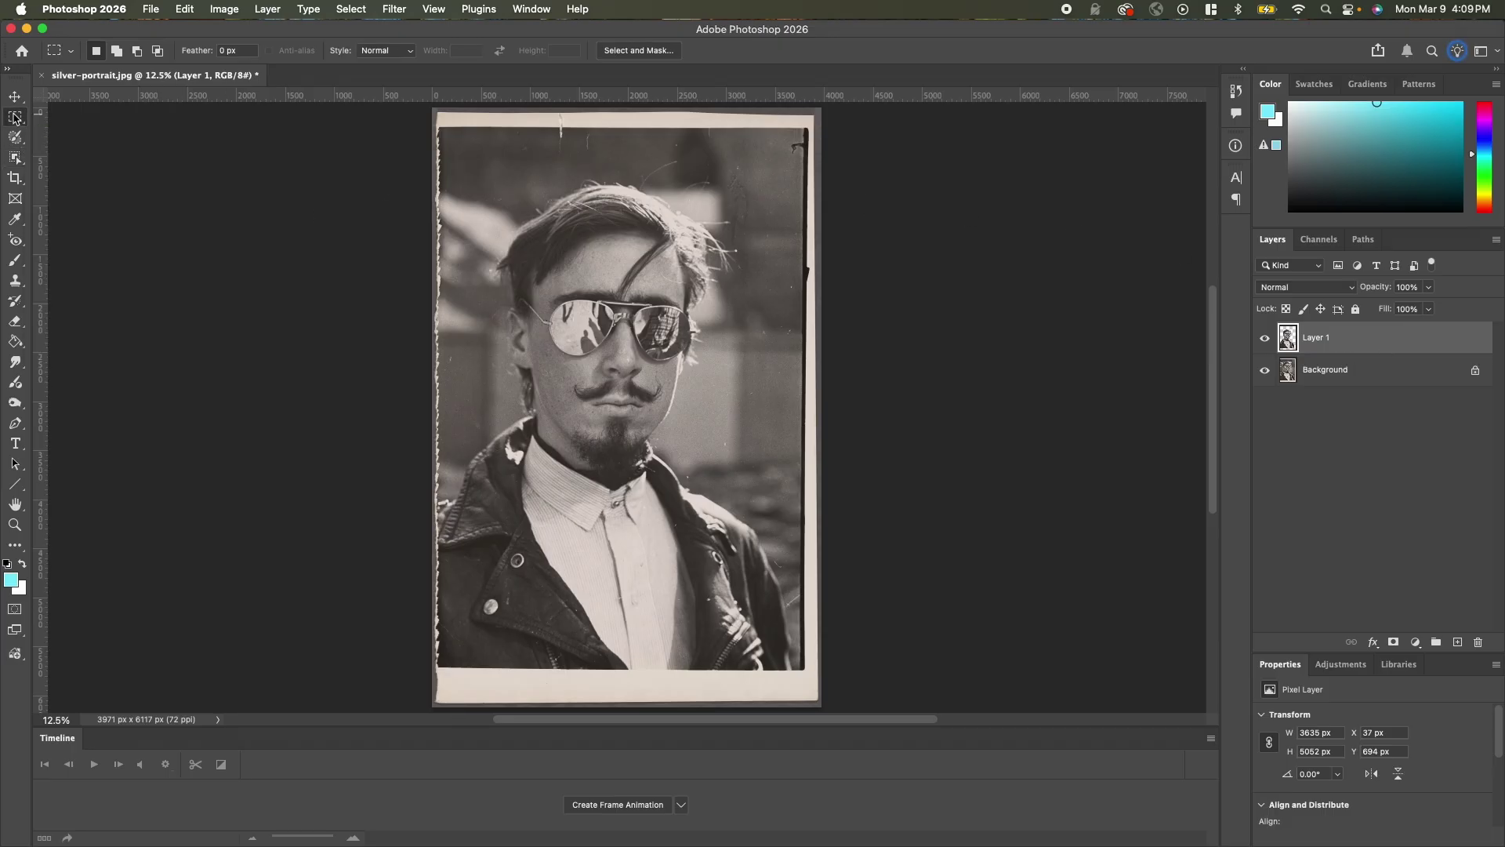
{"action": "double_click", "coordinate": [1321, 338]}
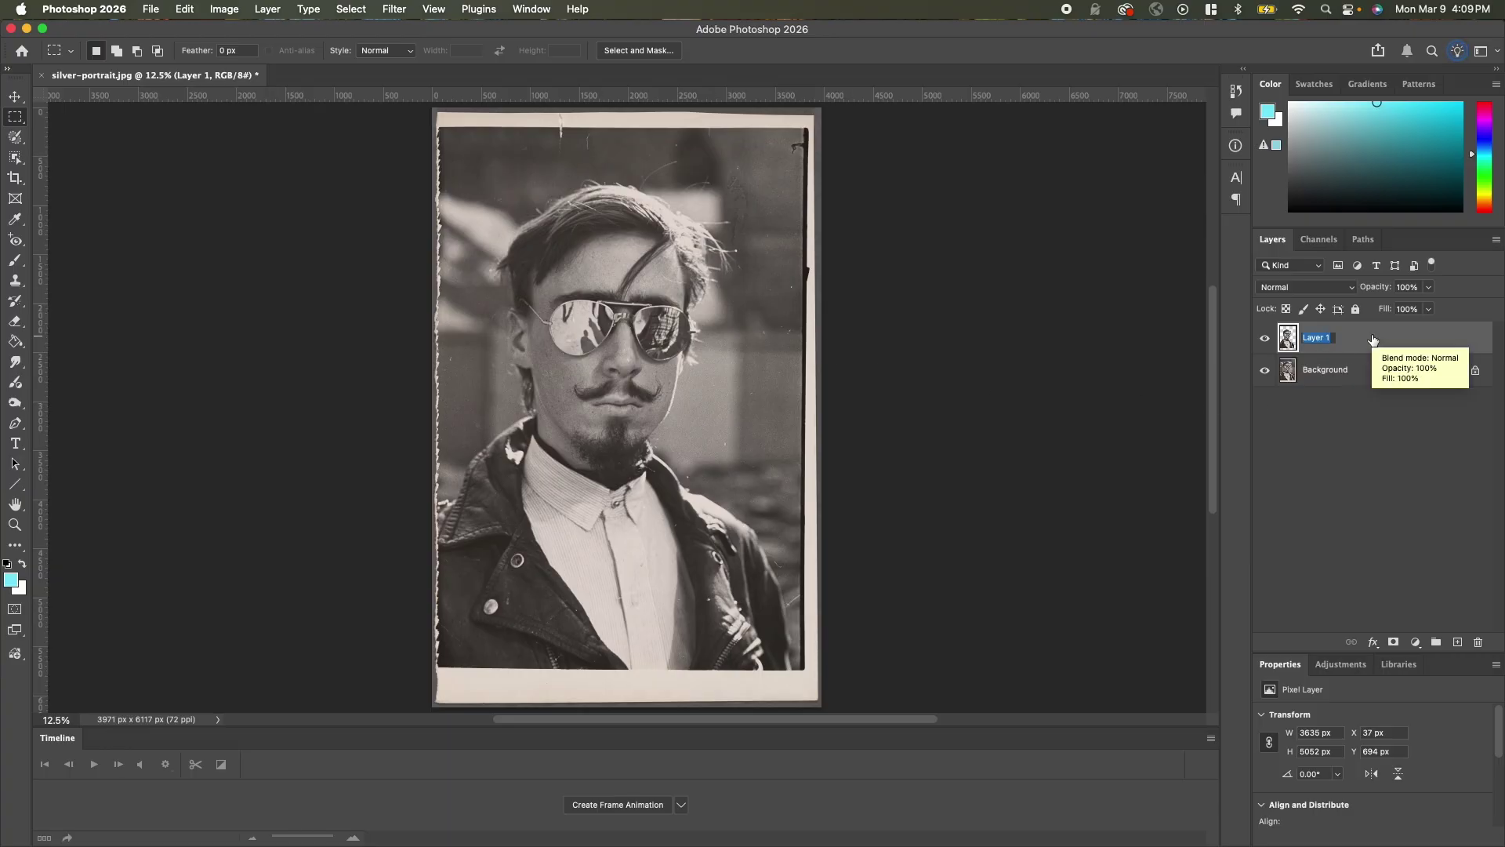
{"action": "type", "text": "portrait"}
{"action": "key", "text": "Return"}
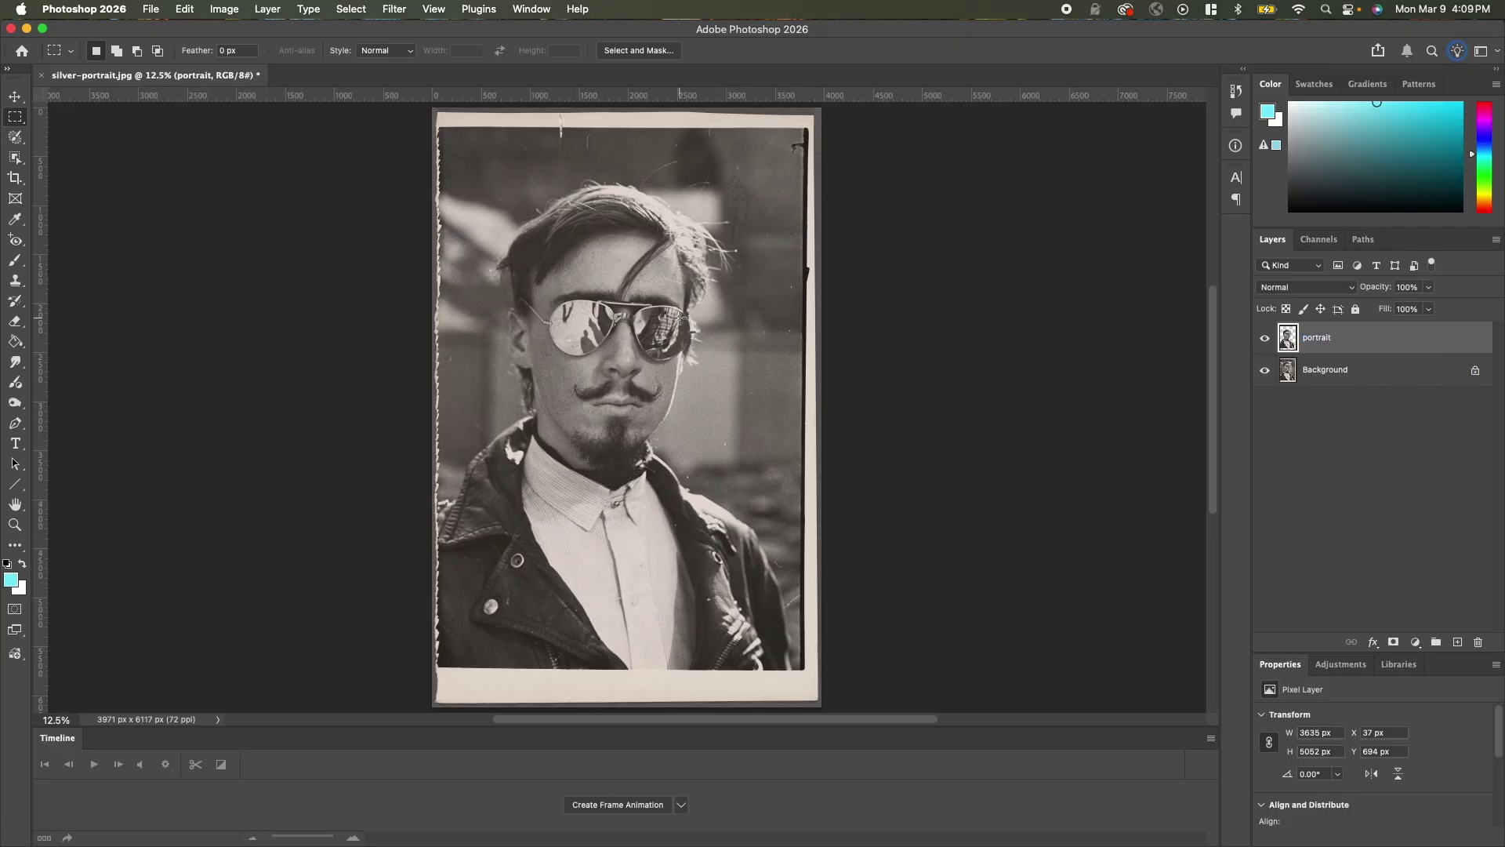
- Copy a rectangular strip of about 666 by 223 px from the upper part of the right-hand lens onto a new layer and shift it right
{"action": "scroll", "coordinate": [679, 317], "scroll_direction": "up", "scroll_amount": 5}
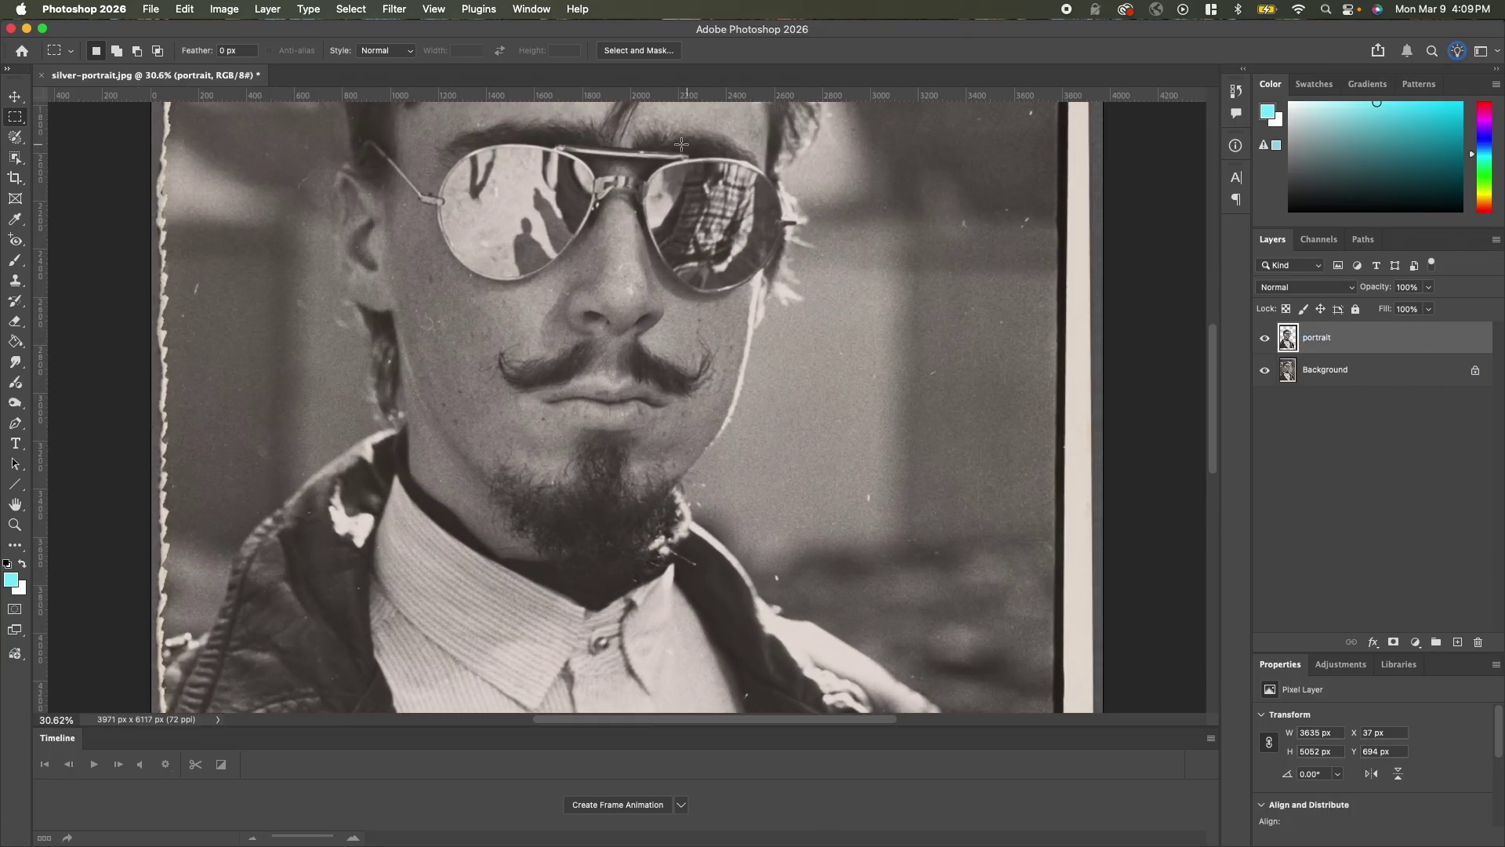
{"action": "left_click_drag", "start_coordinate": [664, 137], "coordinate": [821, 189]}
{"action": "key", "text": "super+c"}
{"action": "key", "text": "super+v"}
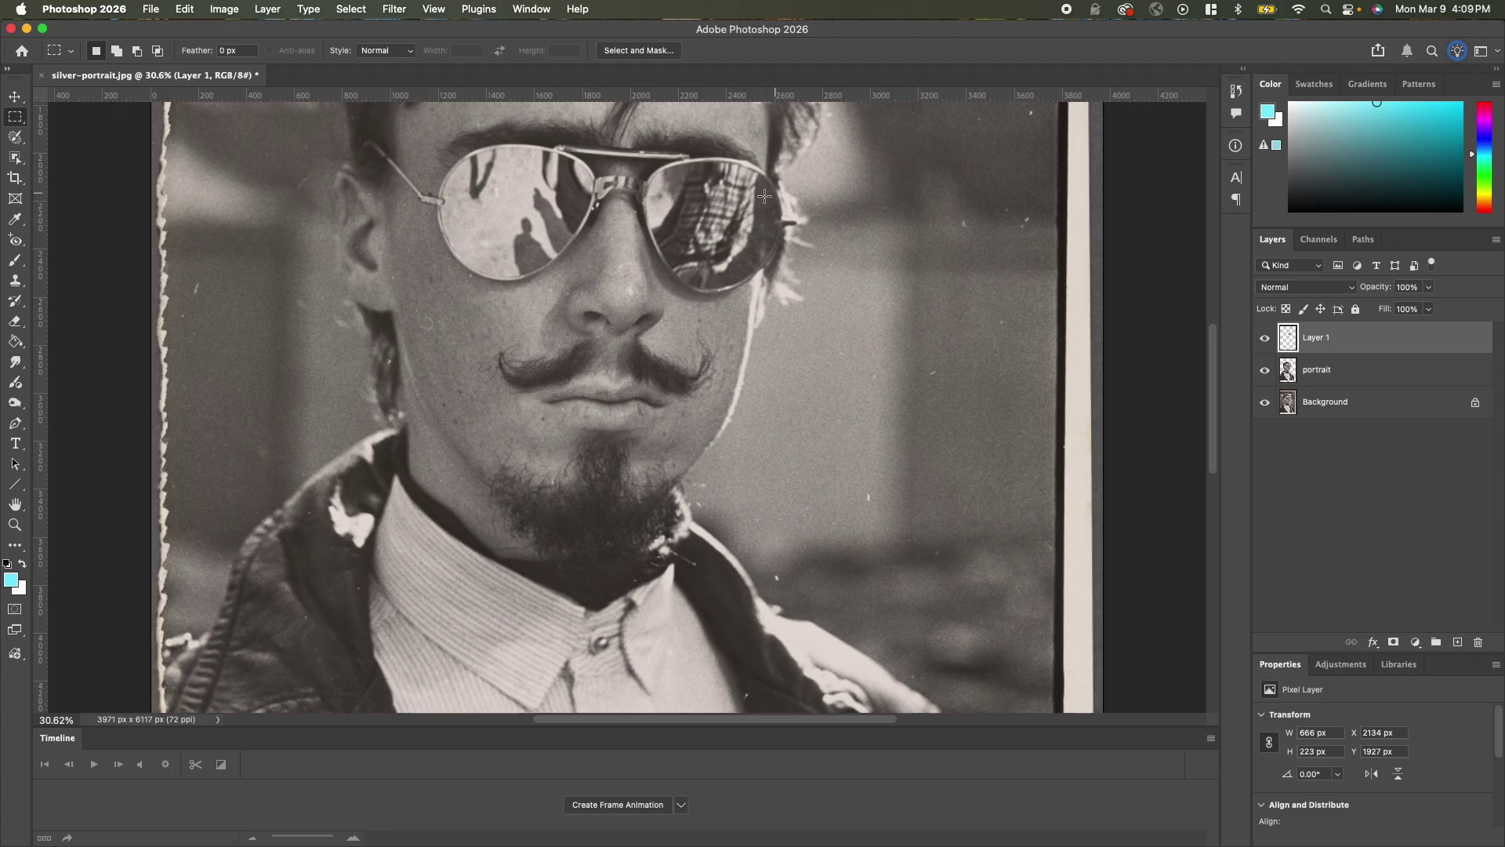
{"action": "key", "text": "super"}
{"action": "key", "text": "super"}
{"action": "key", "text": "super"}
{"action": "key", "text": "super"}
{"action": "key", "text": "super"}
{"action": "key", "text": "super"}
{"action": "left_click_drag", "start_coordinate": [750, 177], "coordinate": [797, 220]}
- Copy a small block and a lower-edge strip of the right-hand lens onto separate new layers, offsetting the strip down and to the right
{"action": "left_click", "coordinate": [1323, 382]}
{"action": "key", "text": "super+v"}
{"action": "left_click", "coordinate": [1333, 403]}
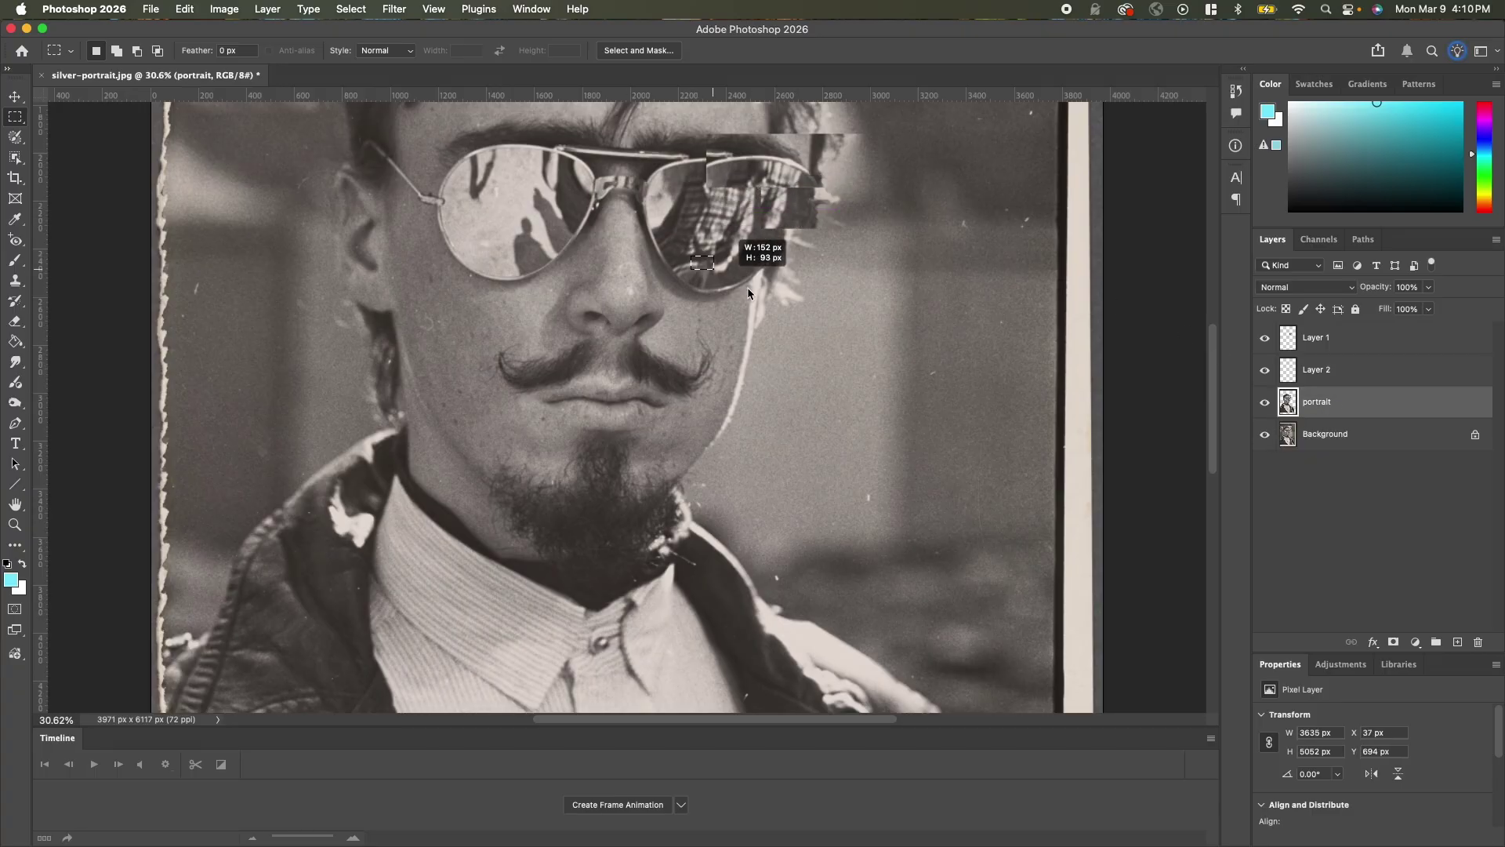
{"action": "left_click_drag", "start_coordinate": [749, 293], "coordinate": [830, 302]}
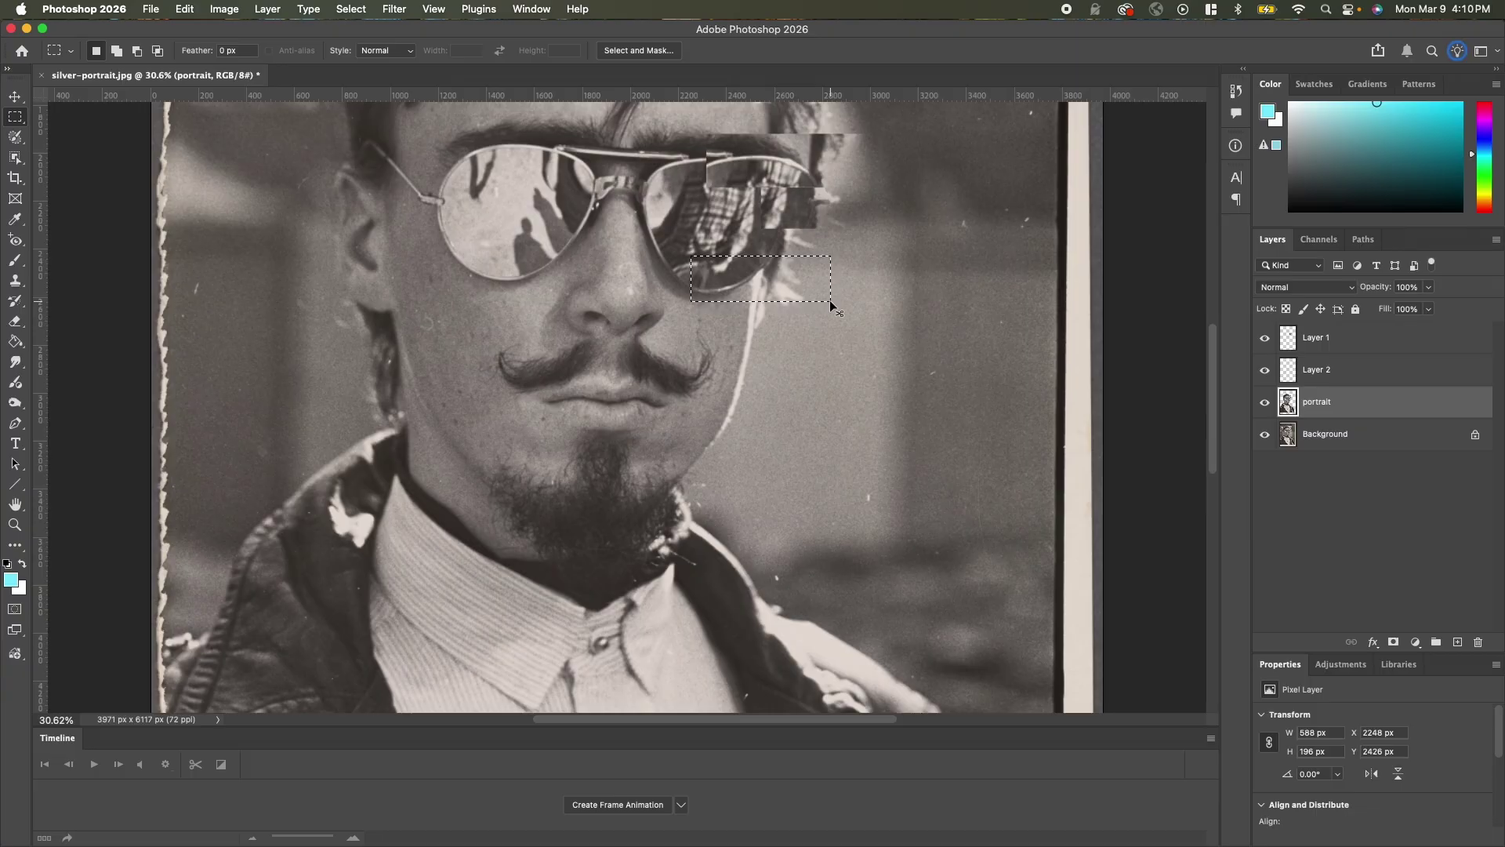
{"action": "key", "text": "super+j"}
{"action": "mouse_move", "coordinate": [740, 276]}
{"action": "left_mouse_down"}
{"action": "mouse_move", "coordinate": [774, 269]}
{"action": "mouse_move", "coordinate": [746, 298]}
{"action": "left_mouse_up"}
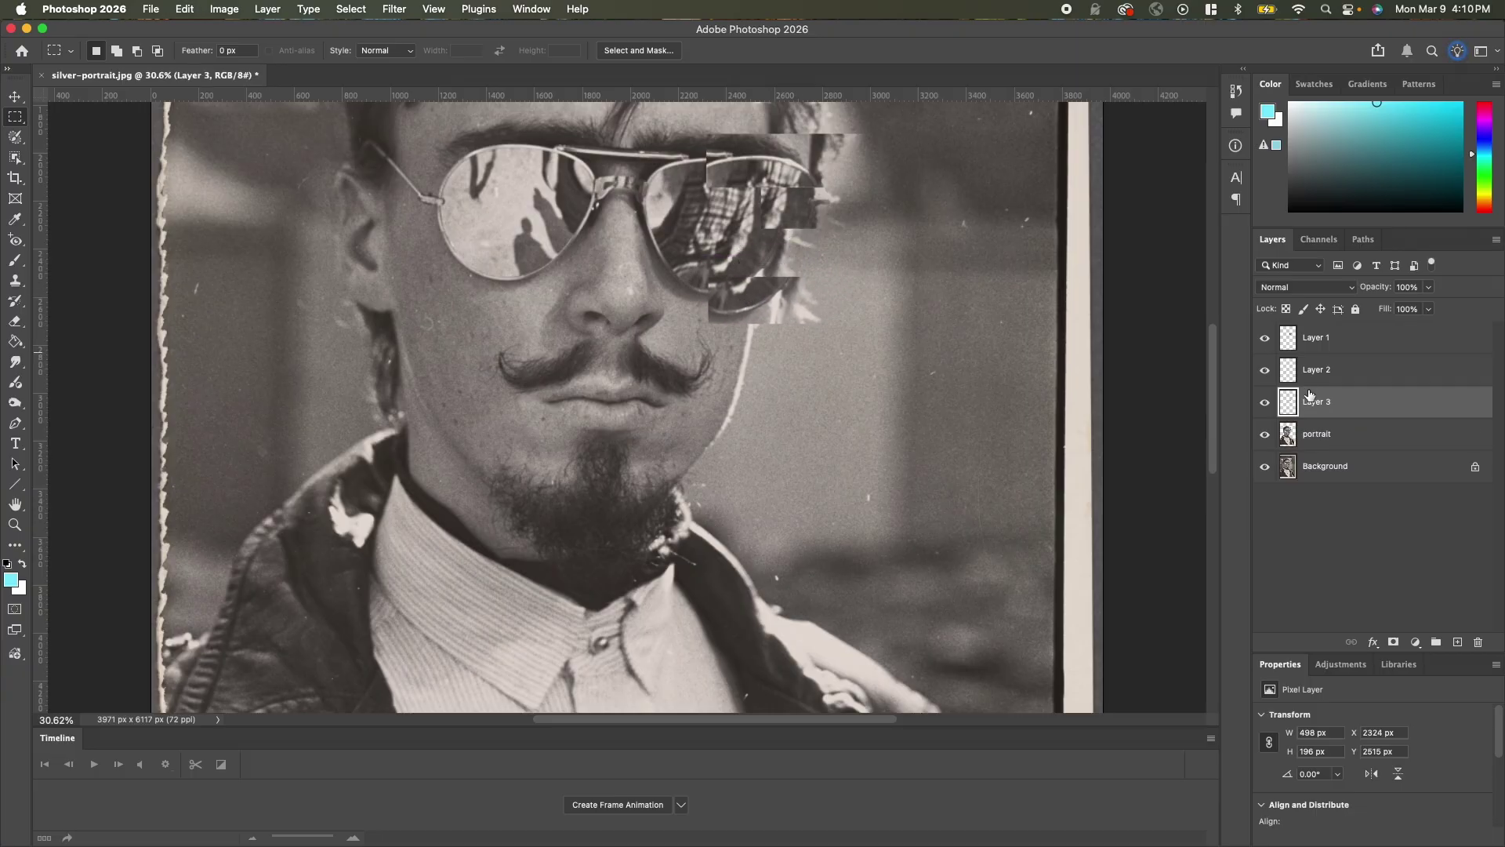
- Copy a larger rectangle of the right-hand lens from the portrait layer onto a new layer and move it outward past the face
{"action": "left_click", "coordinate": [1325, 434]}
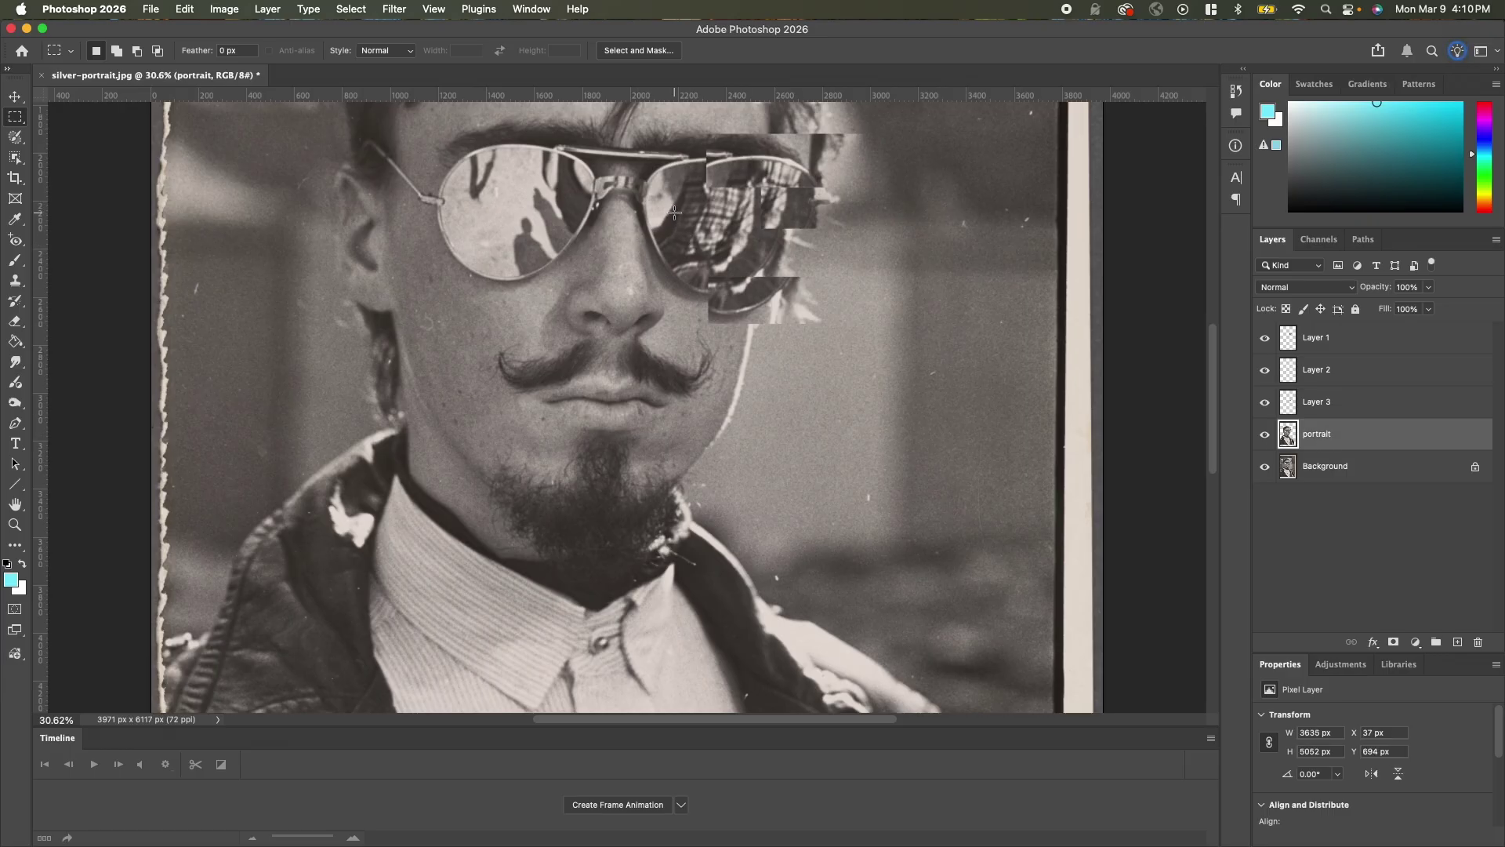
{"action": "left_click_drag", "start_coordinate": [674, 212], "coordinate": [854, 306]}
{"action": "key", "text": "super+c"}
{"action": "key", "text": "super+v"}
{"action": "left_click_drag", "start_coordinate": [752, 252], "coordinate": [843, 229]}
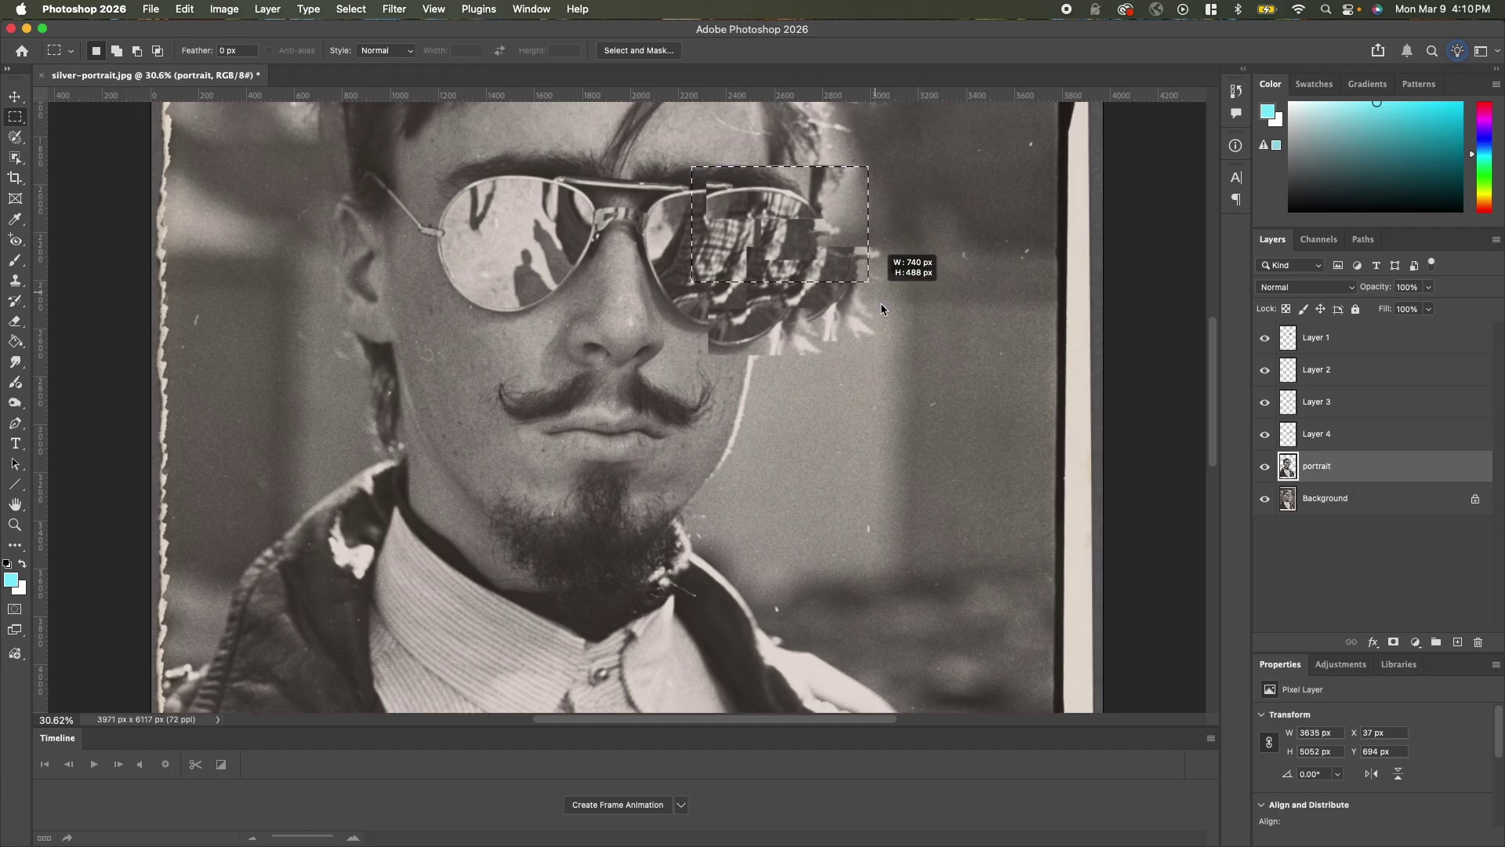
- Copy more rectangular pieces of the right-hand lens, moustache and left-hand lens onto new layers and offset each one
{"action": "left_click_drag", "start_coordinate": [881, 302], "coordinate": [690, 188]}
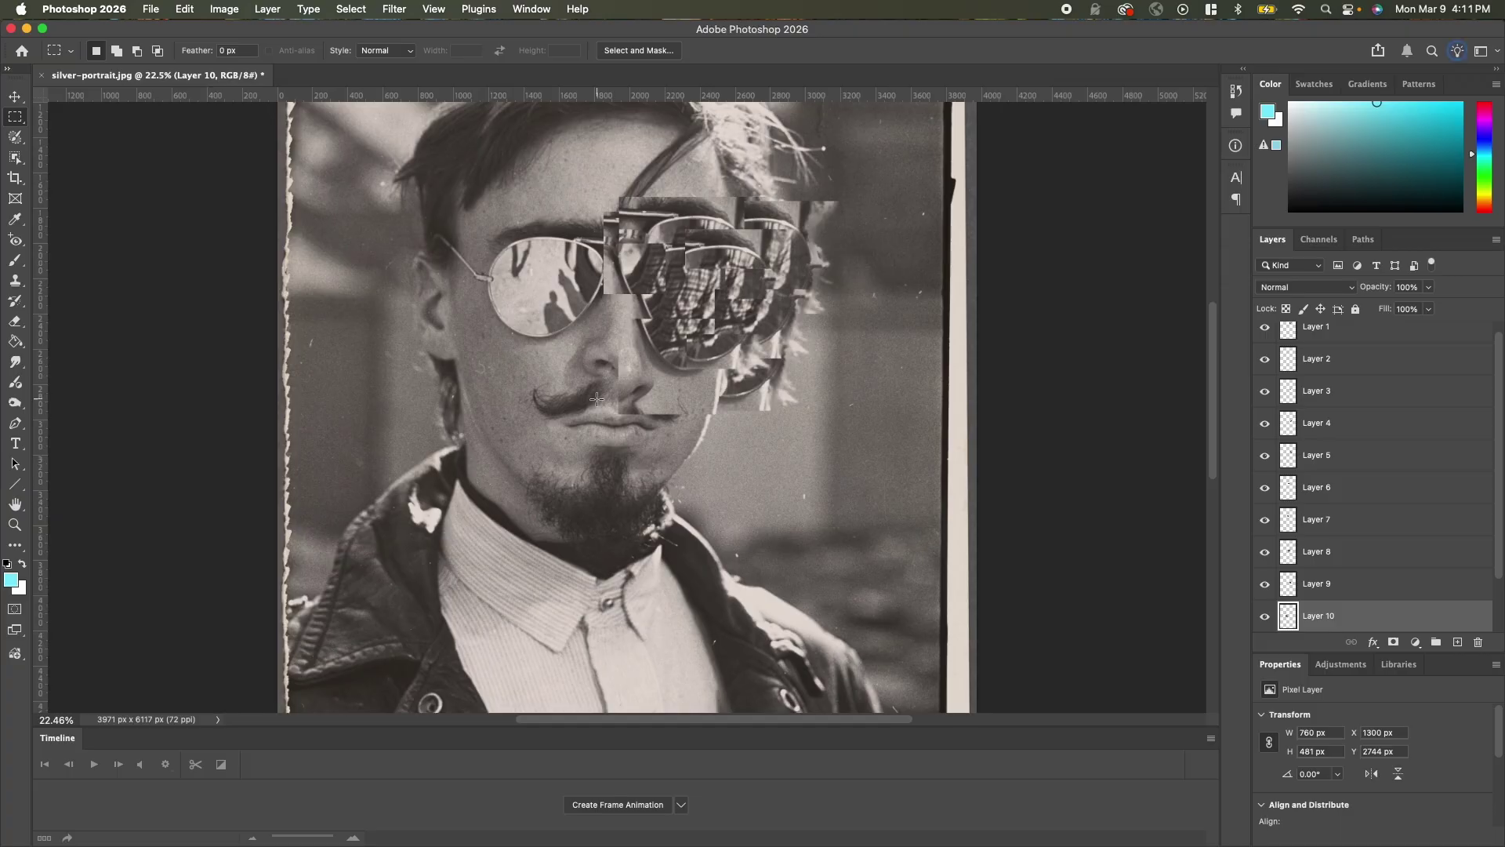
{"action": "key", "text": "super+j"}
{"action": "left_click_drag", "start_coordinate": [580, 298], "coordinate": [559, 265]}
{"action": "key", "text": "super+j"}
{"action": "left_click_drag", "start_coordinate": [593, 264], "coordinate": [612, 210]}
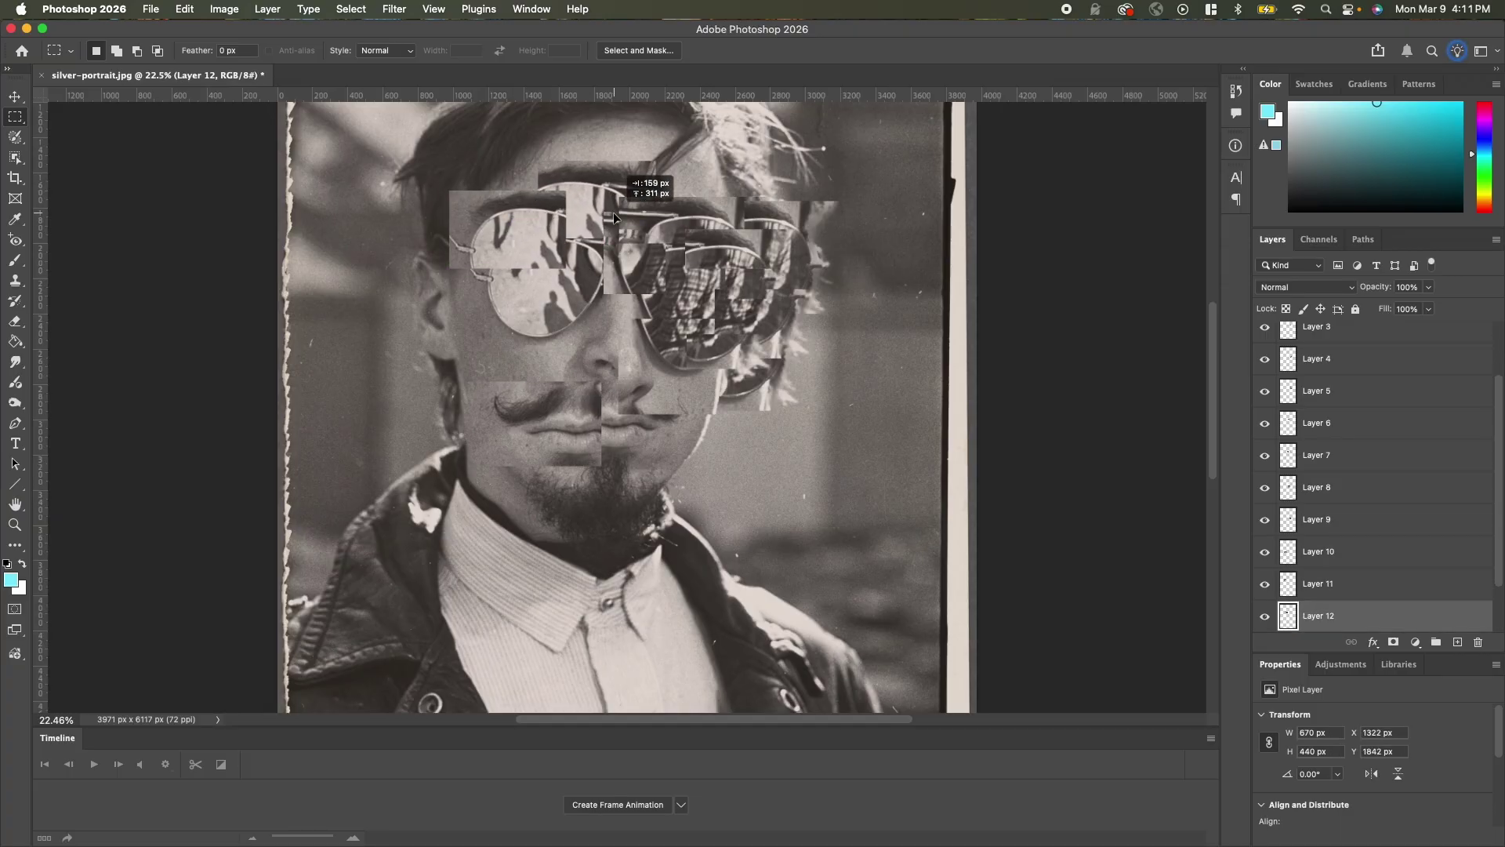
- Duplicate further rectangular pieces of the left-hand lens onto new layers and shift them down over the cheek
{"action": "key", "text": "super+j"}
{"action": "left_click_drag", "start_coordinate": [524, 291], "coordinate": [515, 349]}
{"action": "key", "text": "super+j"}
- Duplicate rectangular pieces of the mouth, chin and collar from the portrait layer onto new layers, offsetting them from the face
{"action": "left_click", "coordinate": [1325, 616]}
{"action": "key", "text": "super+j"}
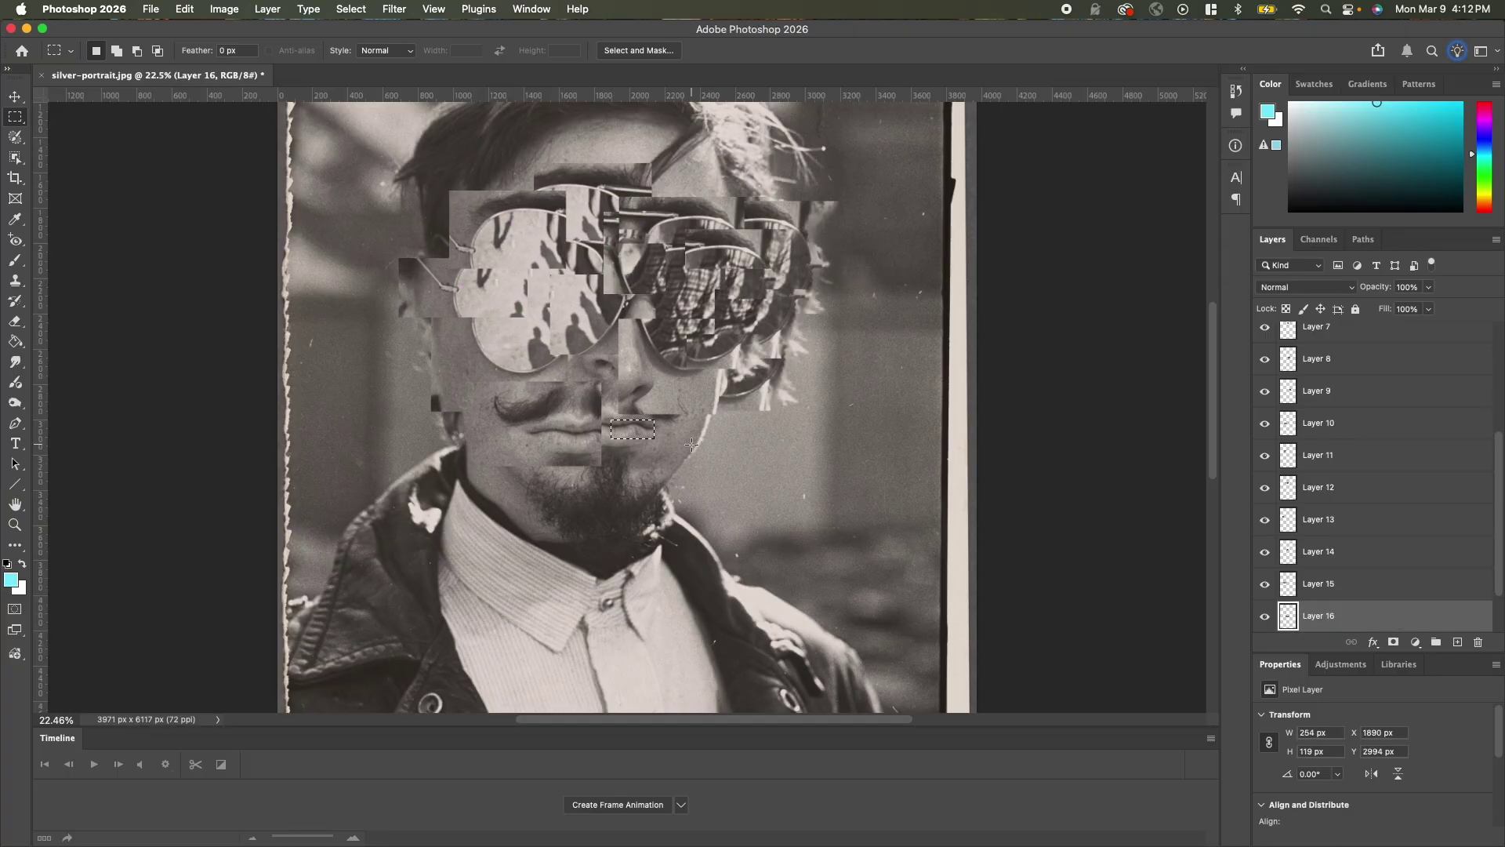
{"action": "left_click_drag", "start_coordinate": [636, 428], "coordinate": [664, 442]}
{"action": "scroll", "coordinate": [1324, 616], "scroll_direction": "down", "scroll_amount": 3}
{"action": "left_click", "coordinate": [1324, 585]}
{"action": "key", "text": "super+j"}
{"action": "key", "text": "super+j"}
- Duplicate a rectangle around the left-hand ear from the portrait layer onto a new layer and move it outward and down
{"action": "left_click", "coordinate": [1356, 585]}
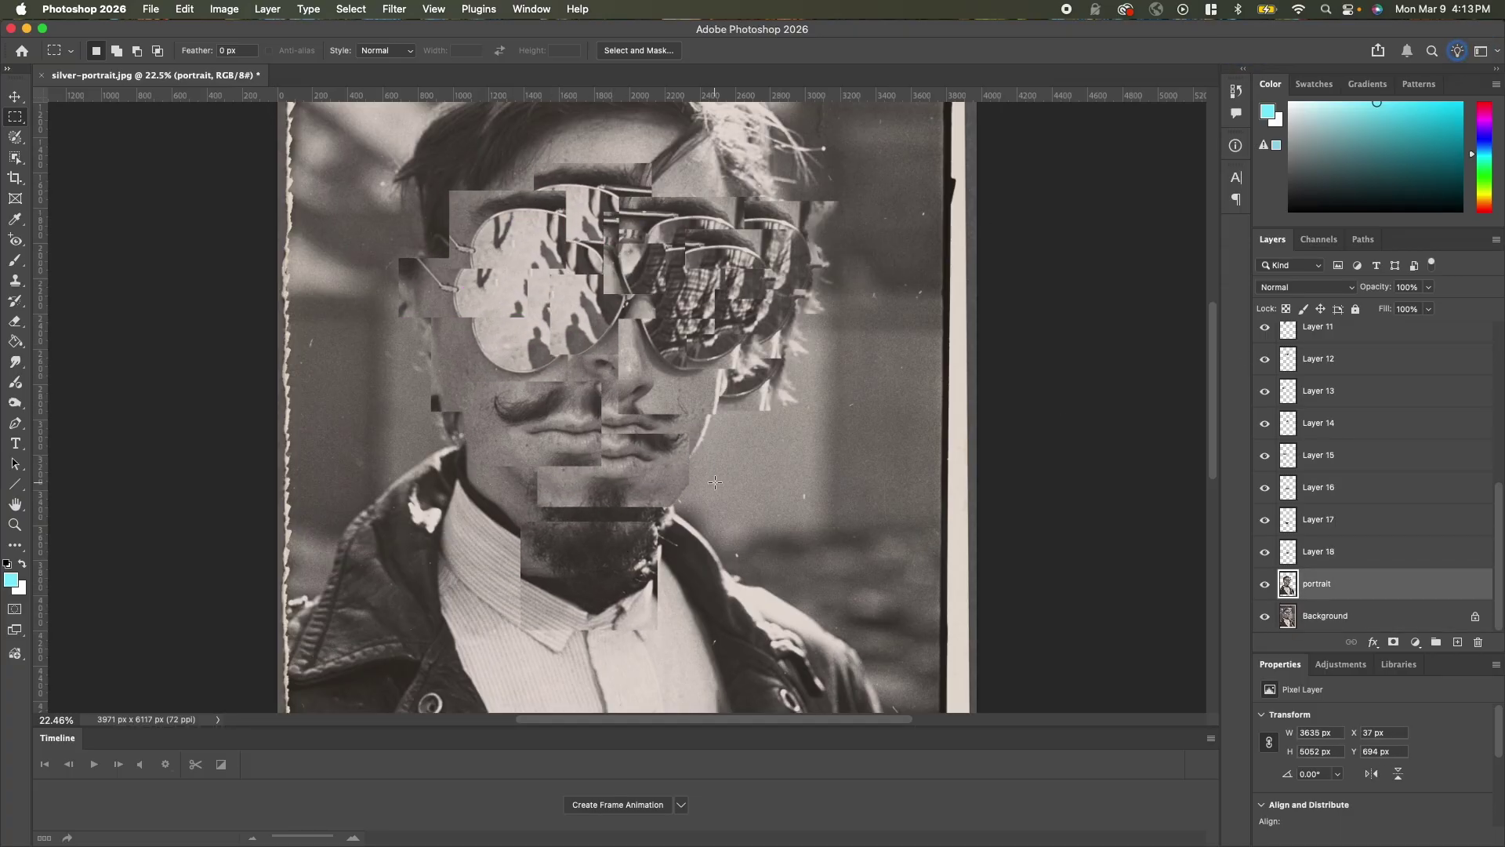
{"action": "left_click_drag", "start_coordinate": [398, 258], "coordinate": [472, 327]}
{"action": "key", "text": "super+j"}
{"action": "left_click_drag", "start_coordinate": [431, 294], "coordinate": [389, 333]}
- Duplicate two wide rectangles of hair and forehead from the portrait layer onto new layers, one on each side of the head, and offset them
{"action": "left_click", "coordinate": [1348, 615]}
{"action": "left_click_drag", "start_coordinate": [386, 150], "coordinate": [583, 221]}
{"action": "key", "text": "super+j"}
{"action": "mouse_move", "coordinate": [602, 149]}
{"action": "left_mouse_down"}
{"action": "mouse_move", "coordinate": [811, 210]}
{"action": "mouse_move", "coordinate": [827, 182]}
{"action": "left_mouse_up"}
{"action": "key", "text": "super+j"}
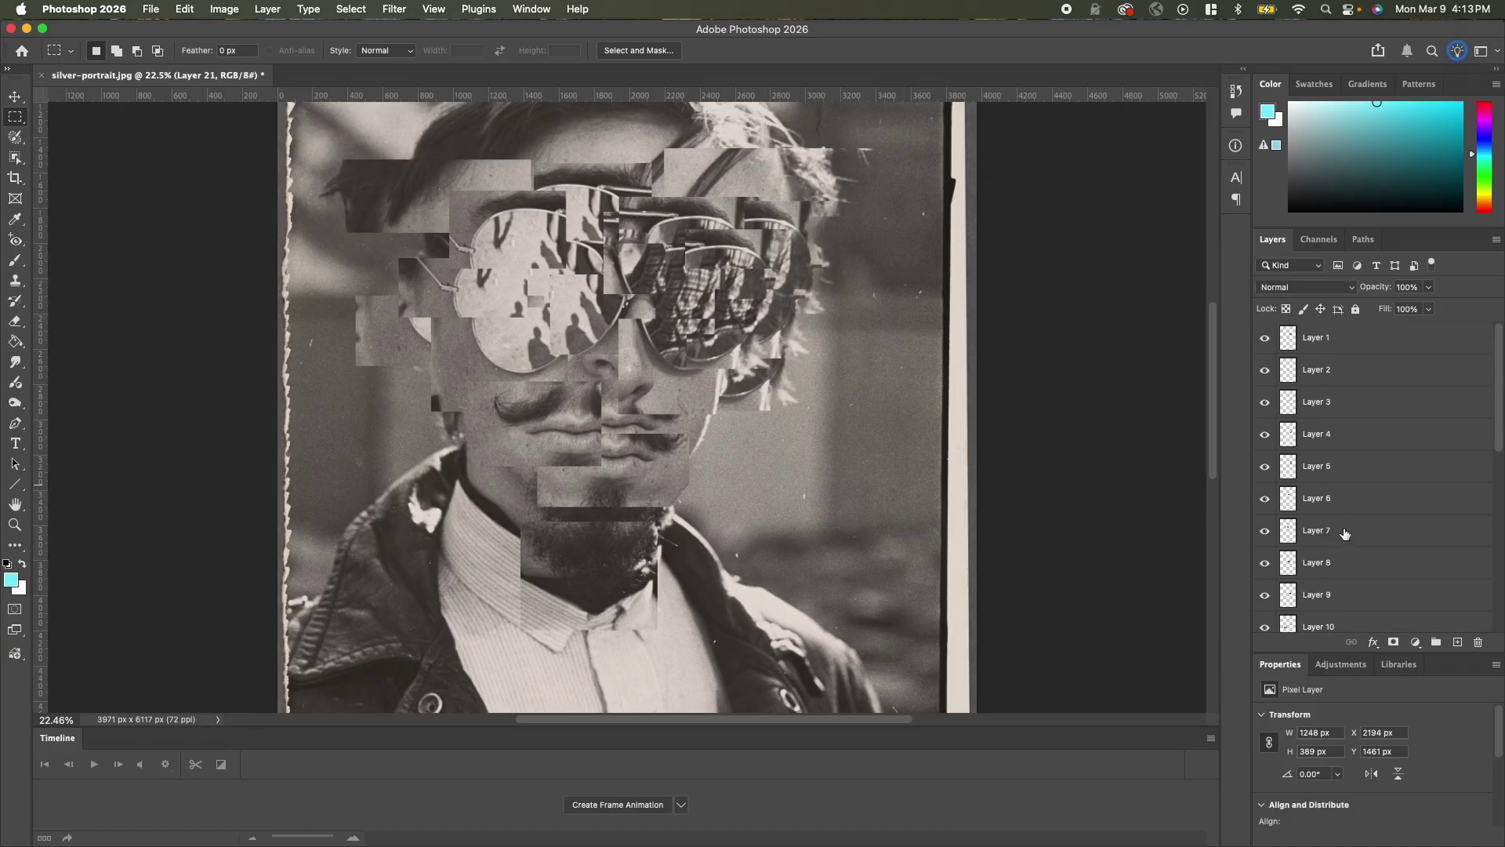
- Move the right-hand hair and forehead piece slightly left and up, to about X 2089 px, Y 1440 px
{"action": "scroll", "coordinate": [1344, 533], "scroll_direction": "down", "scroll_amount": 1}
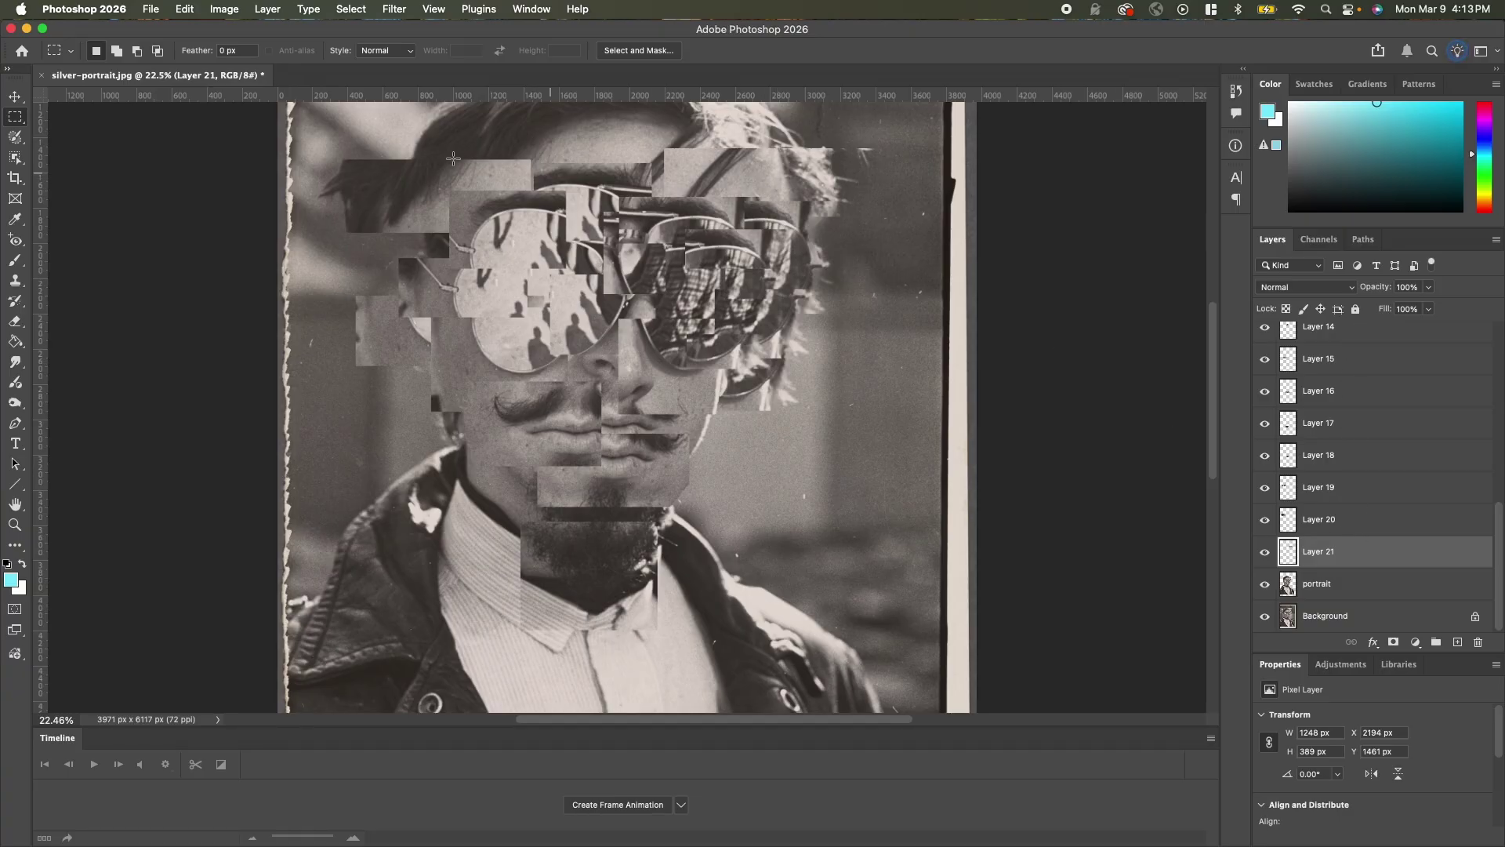
{"action": "left_click", "coordinate": [17, 99]}
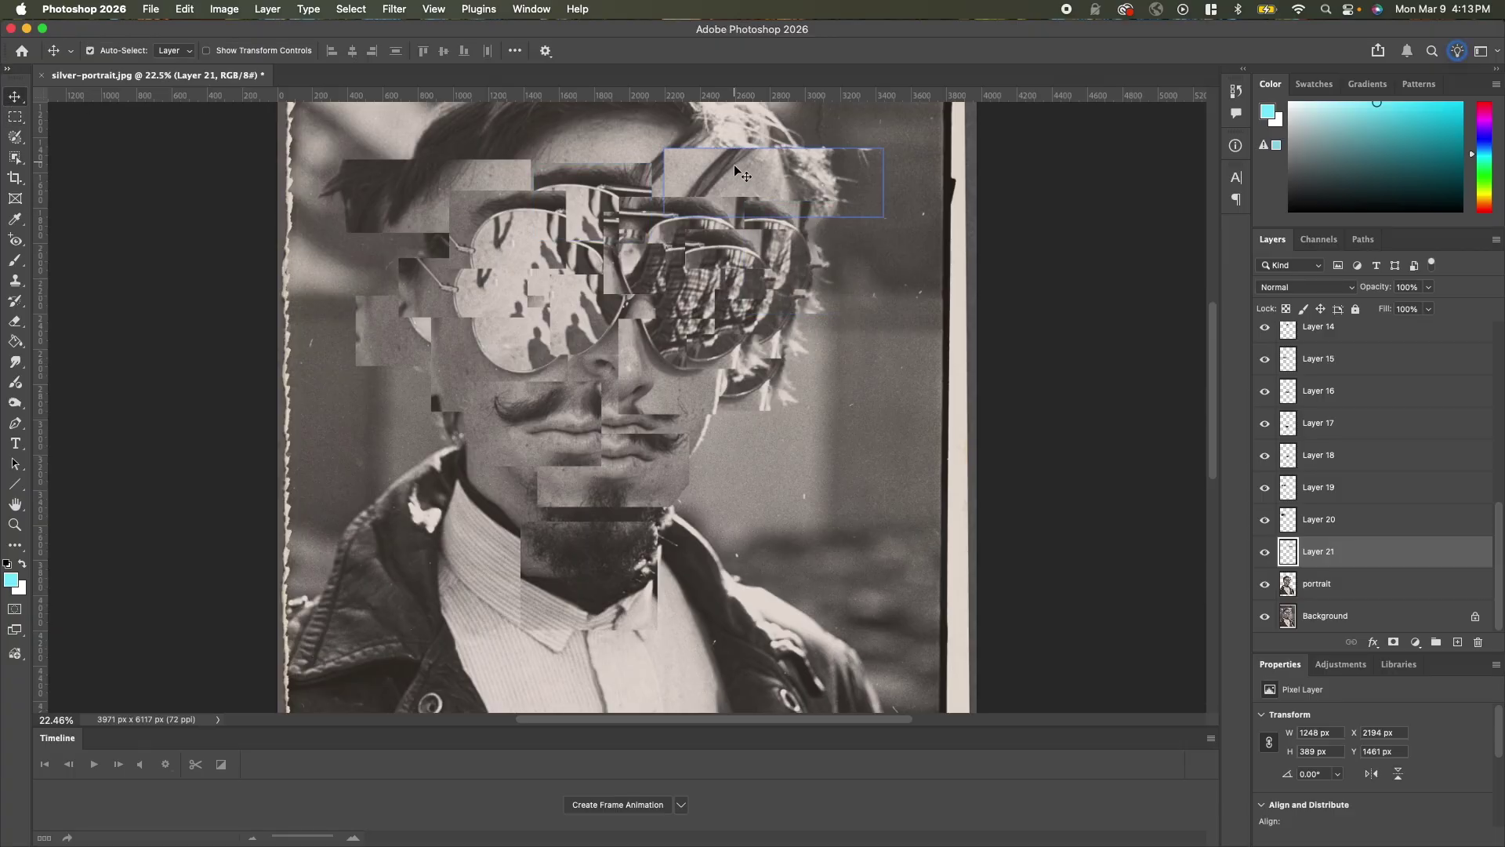
{"action": "mouse_move", "coordinate": [708, 185]}
{"action": "left_mouse_down"}
{"action": "mouse_move", "coordinate": [773, 166]}
{"action": "mouse_move", "coordinate": [717, 162]}
{"action": "left_mouse_up"}
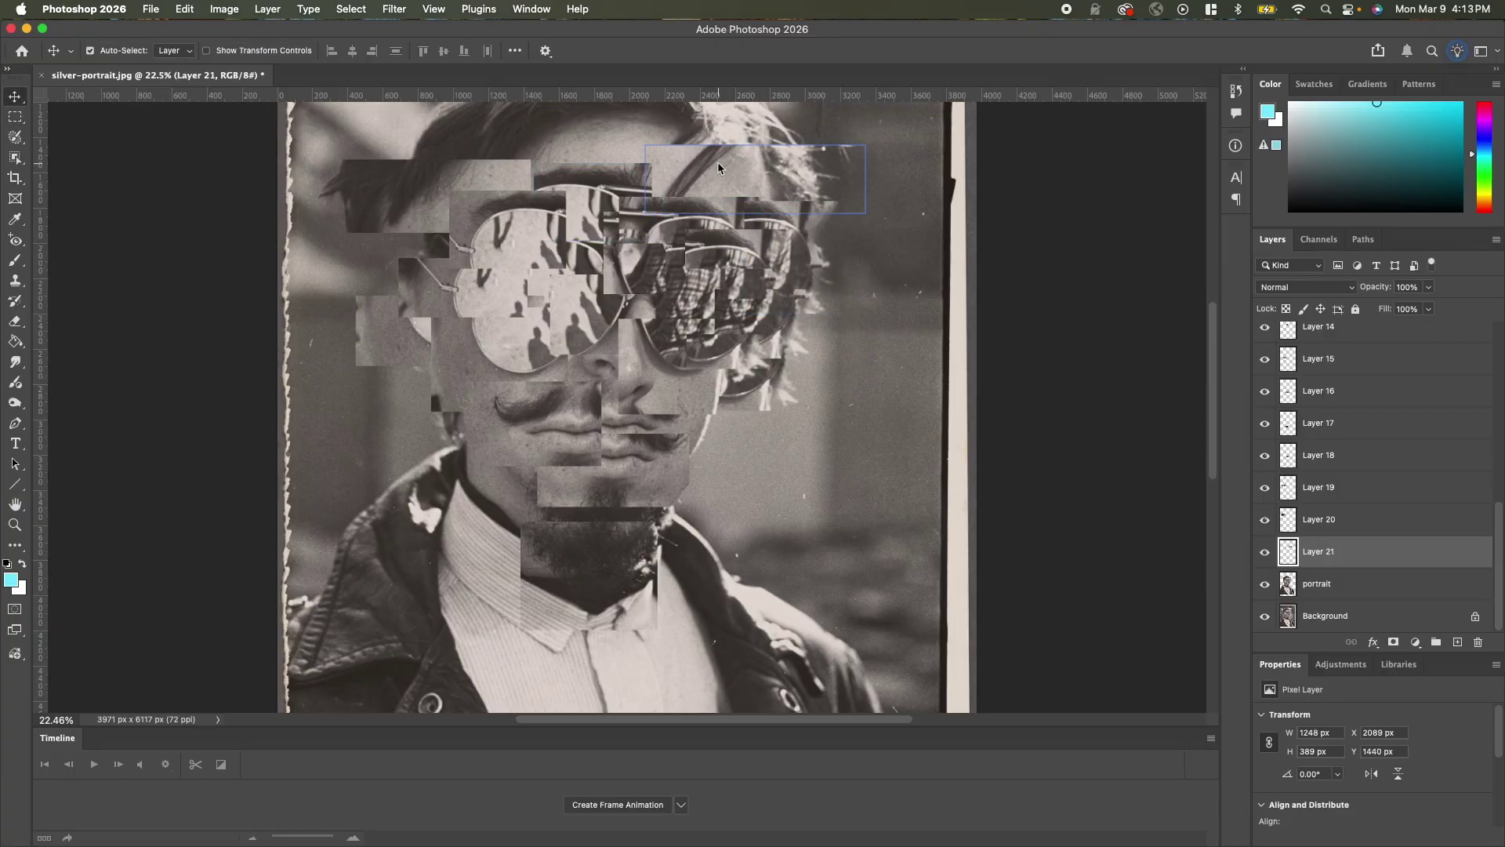
- Bring Layer 21 to the top of the layer stack and shift its piece down to about X 2110 px, Y 1526 px
{"action": "left_click_drag", "start_coordinate": [1351, 558], "coordinate": [1332, 374]}
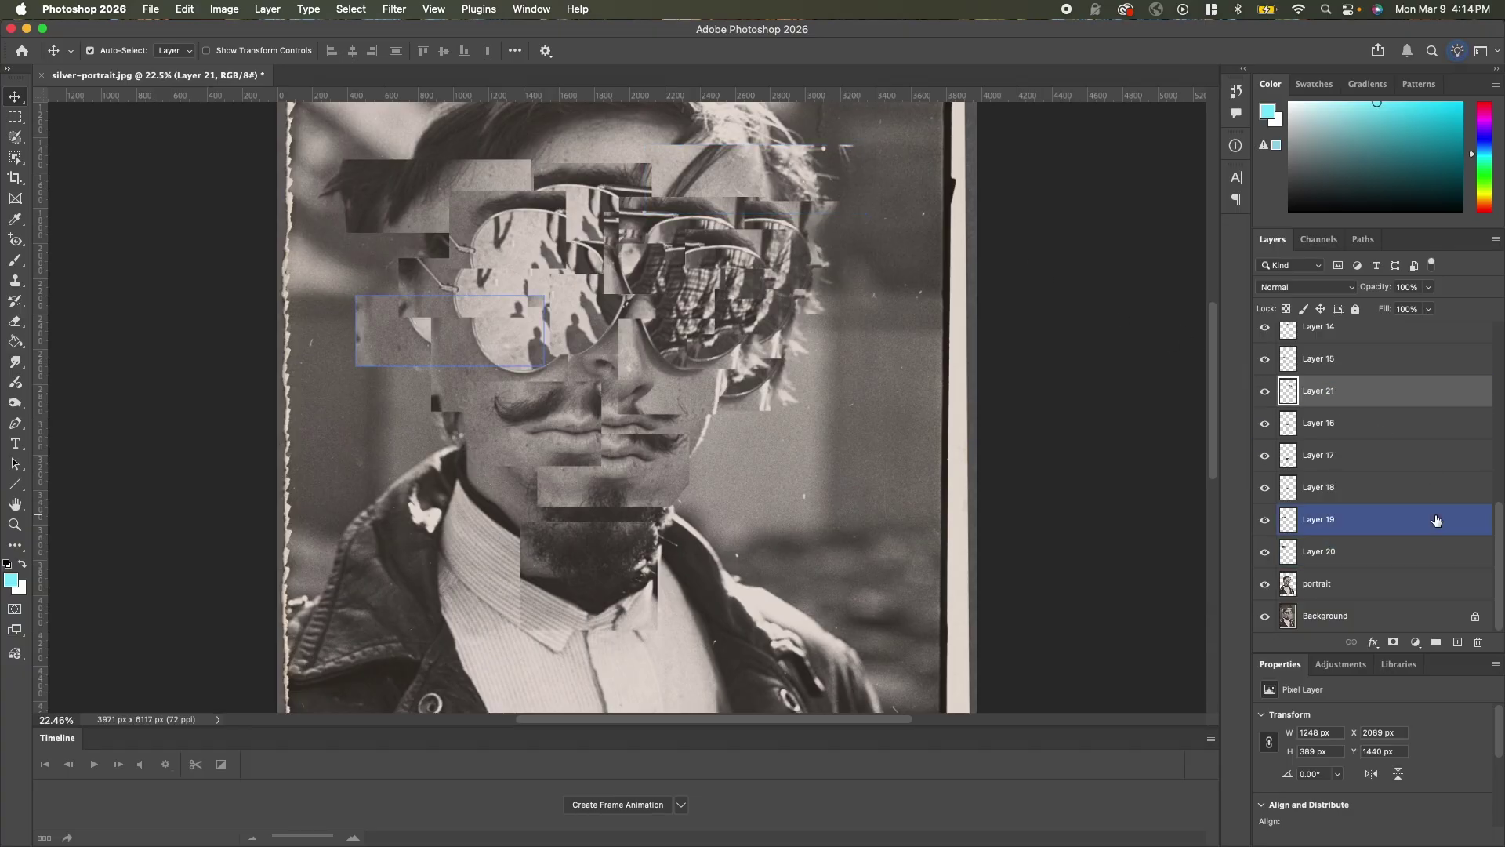
{"action": "scroll", "coordinate": [1350, 401], "scroll_direction": "up", "scroll_amount": 2}
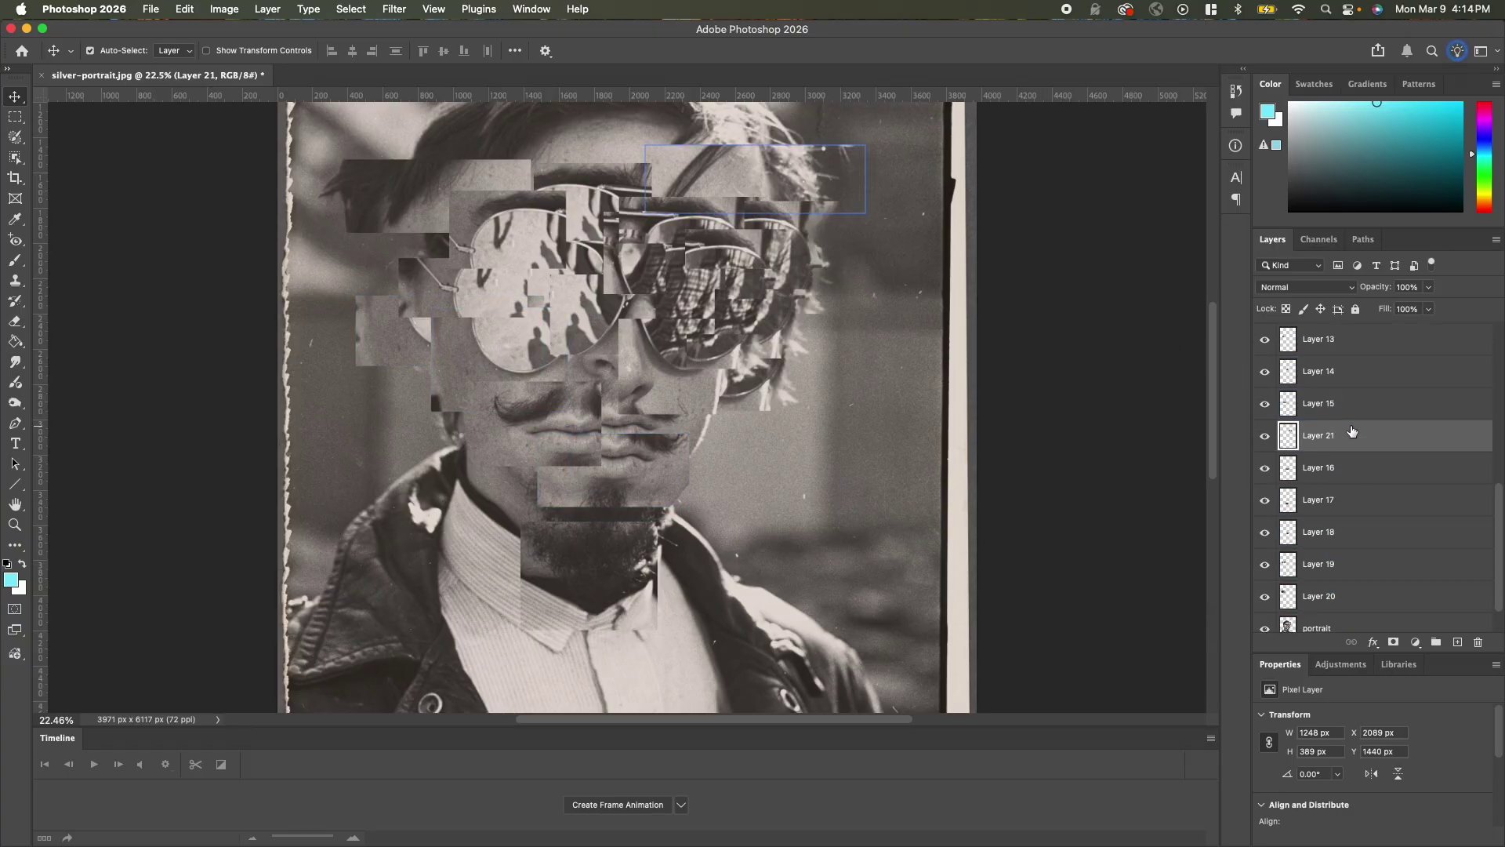
{"action": "left_click_drag", "start_coordinate": [1350, 439], "coordinate": [1345, 331]}
{"action": "mouse_move", "coordinate": [730, 176]}
{"action": "left_mouse_down"}
{"action": "mouse_move", "coordinate": [709, 204]}
{"action": "mouse_move", "coordinate": [732, 193]}
{"action": "left_mouse_up"}
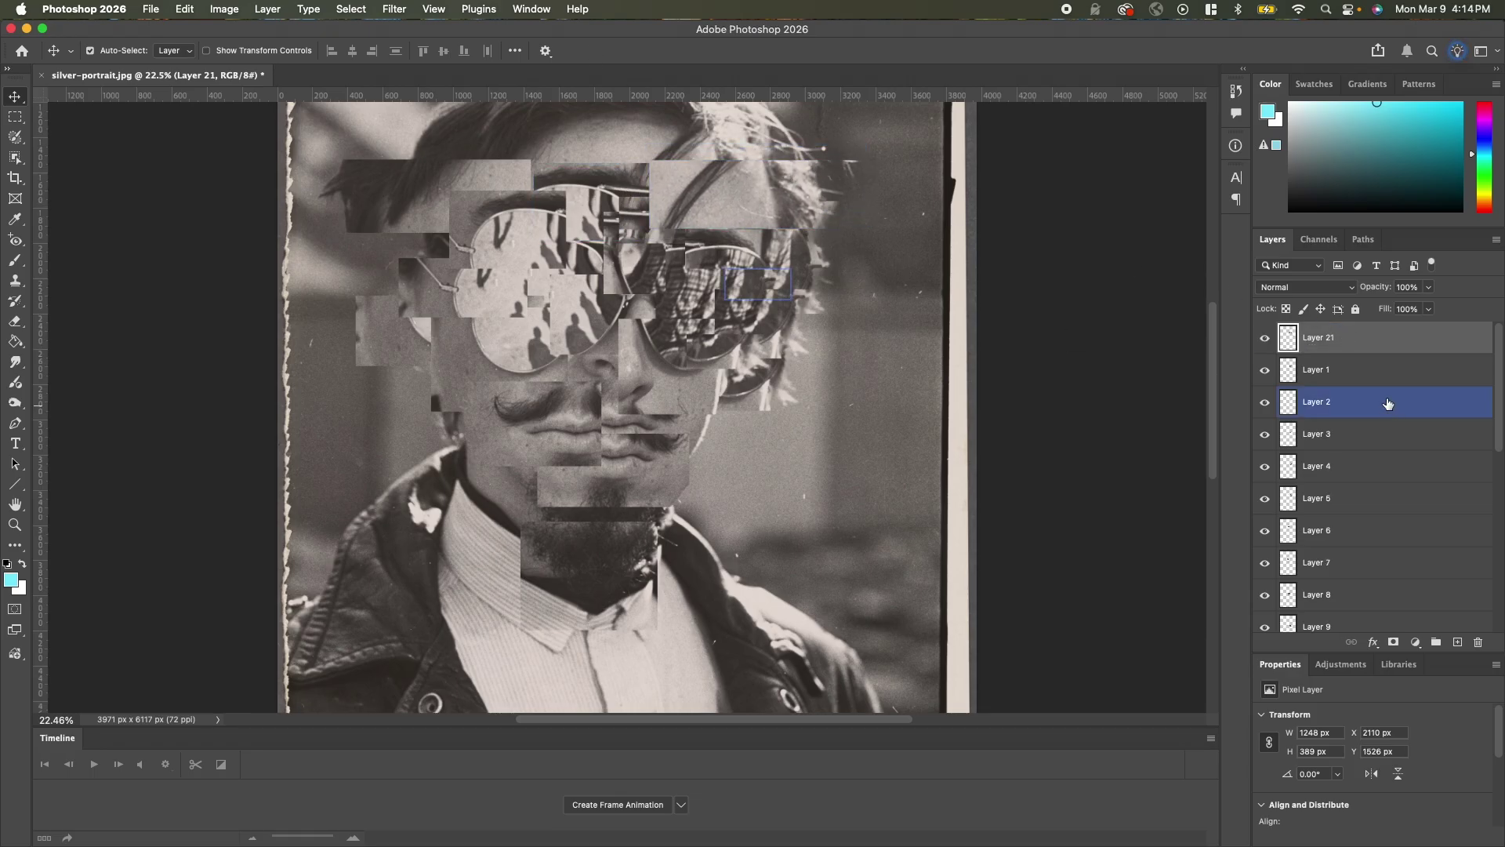
- Move Layer 2, Layer 4, Layer 5 and Layer 6 in turn to the top of the layer stack
{"action": "left_click", "coordinate": [1353, 378]}
{"action": "left_click_drag", "start_coordinate": [1353, 401], "coordinate": [1350, 336]}
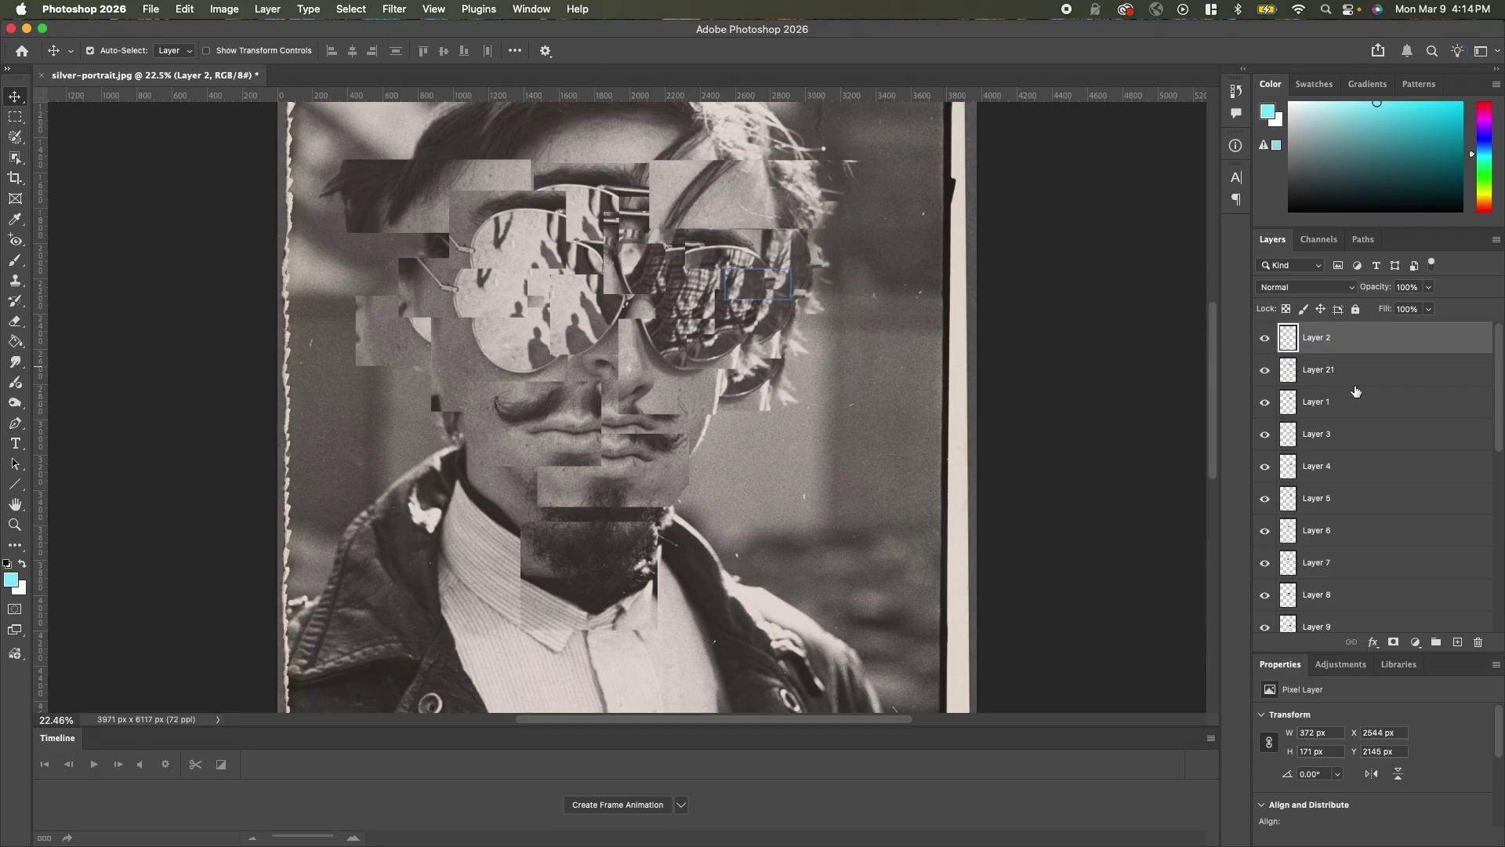
{"action": "left_click_drag", "start_coordinate": [1353, 471], "coordinate": [1346, 333]}
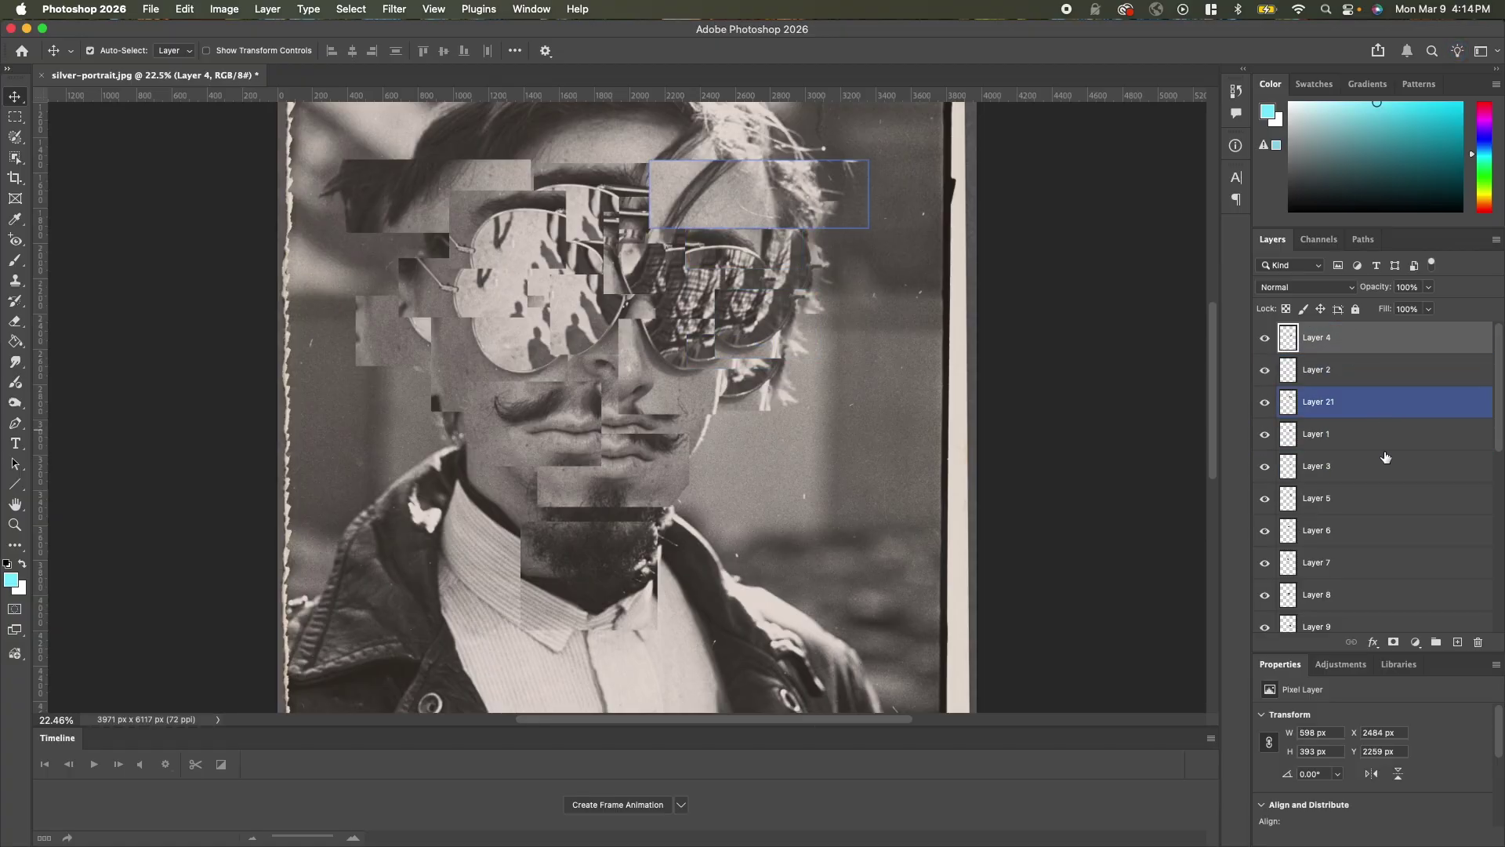
{"action": "left_click_drag", "start_coordinate": [1377, 499], "coordinate": [1376, 333]}
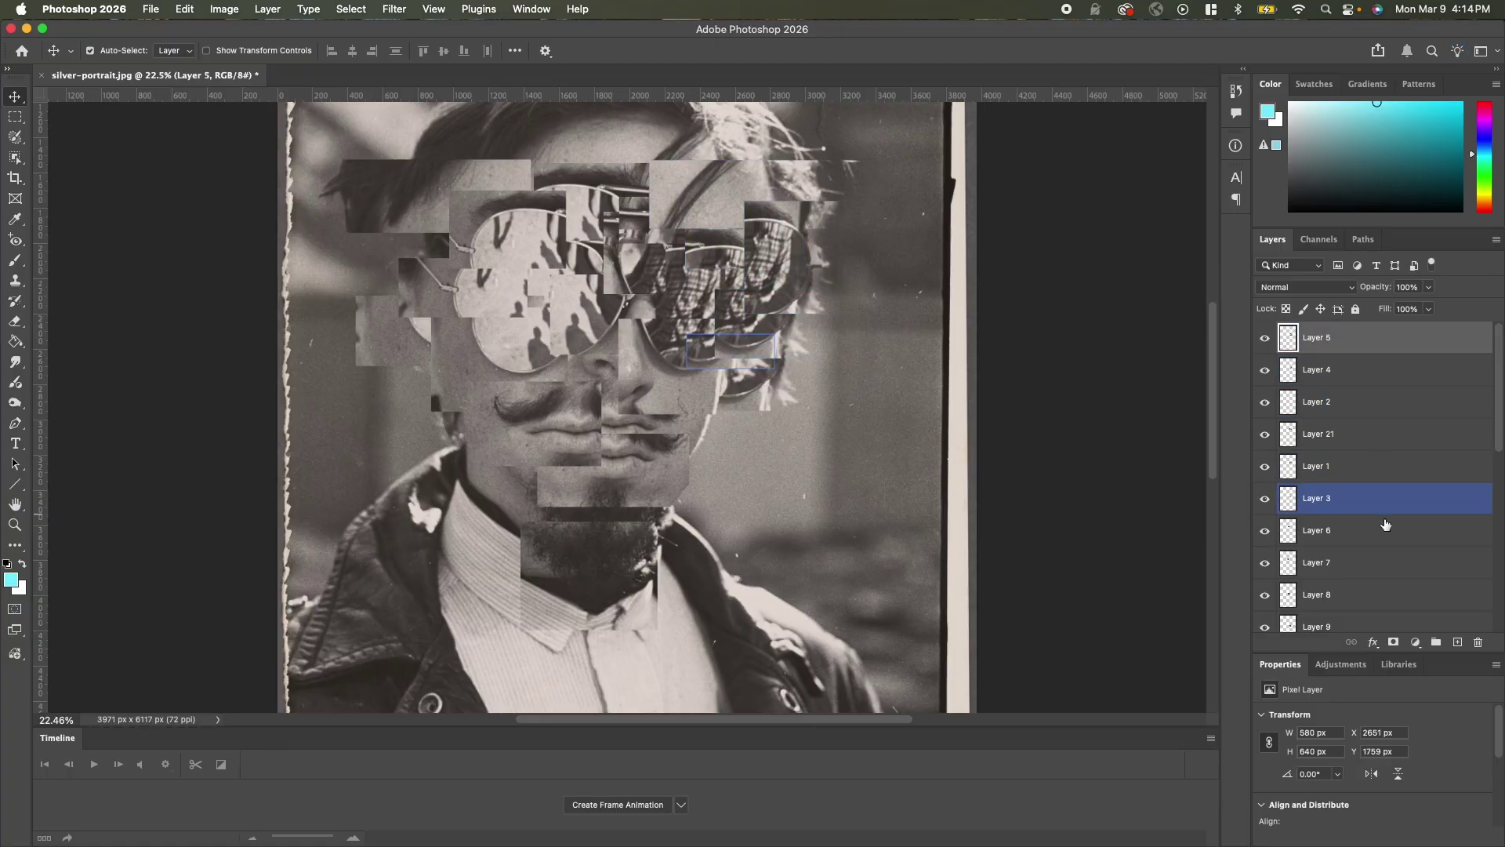
{"action": "left_click_drag", "start_coordinate": [1377, 534], "coordinate": [1368, 337]}
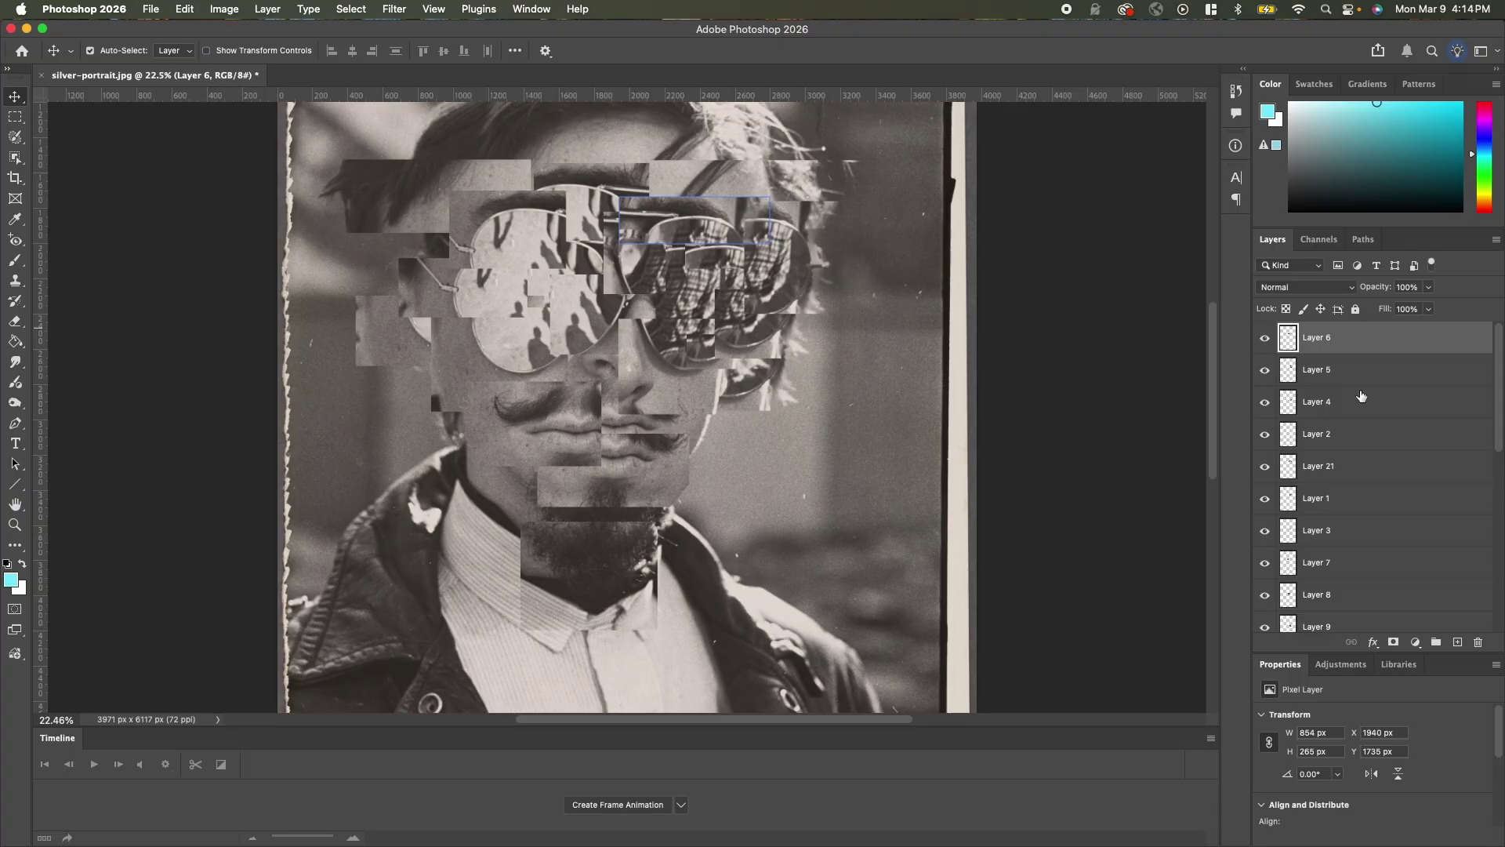
- Reorder the stack so Layer 7 sits directly above Layer 4 and Layer 3 sits directly below Layer 6
{"action": "left_click_drag", "start_coordinate": [1370, 567], "coordinate": [1346, 391]}
{"action": "left_click_drag", "start_coordinate": [1380, 577], "coordinate": [1355, 372]}
{"action": "left_click", "coordinate": [1369, 534]}
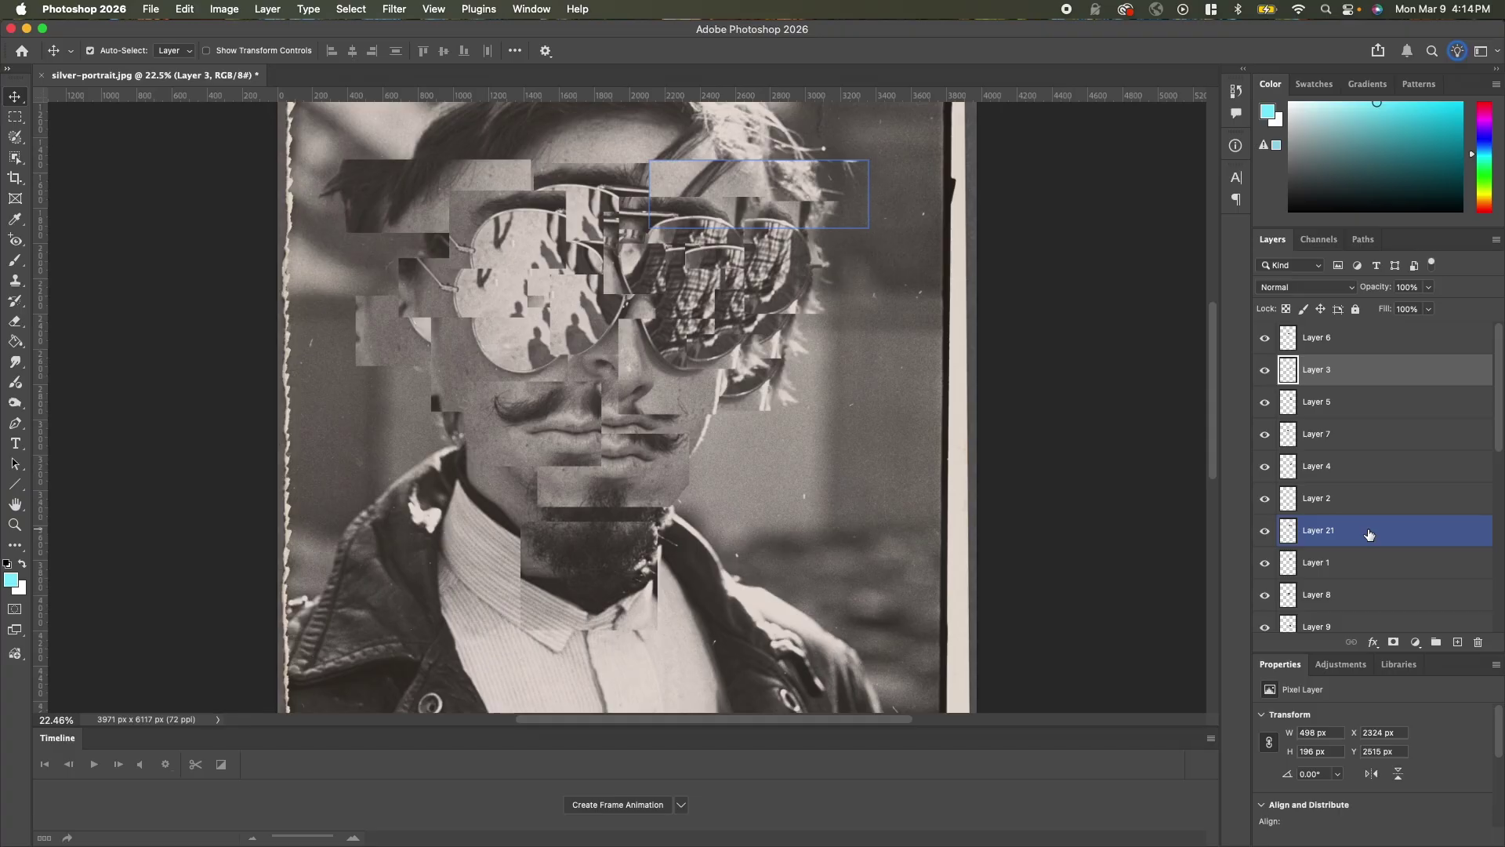
- Crop the image to a nearly square area of about 3126 × 3150 px around the head and shoulders
{"action": "scroll", "coordinate": [698, 393], "scroll_direction": "up", "scroll_amount": 3}
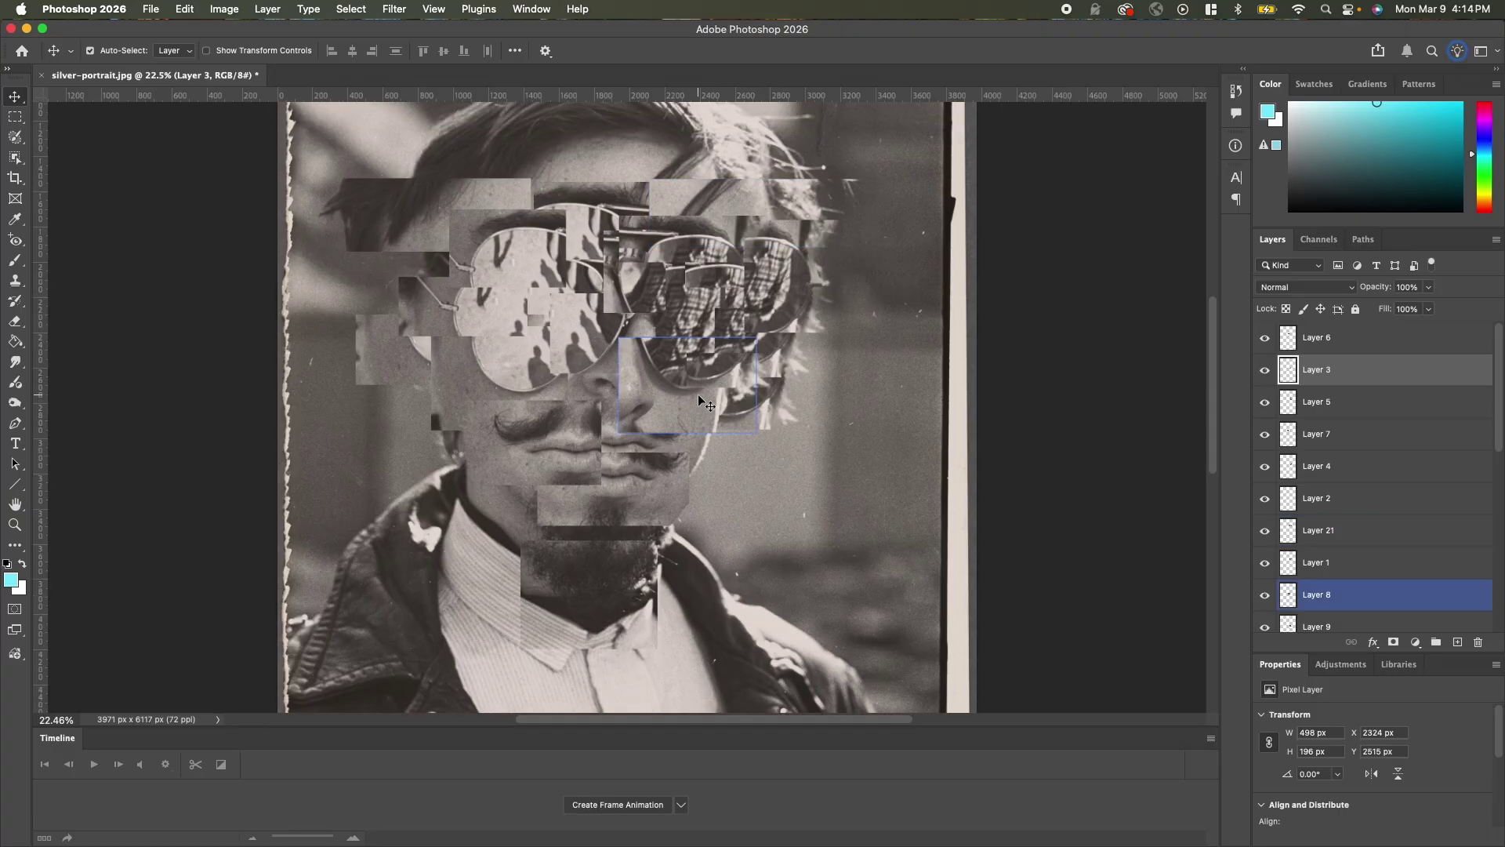
{"action": "scroll", "coordinate": [722, 454], "scroll_direction": "down", "scroll_amount": 3}
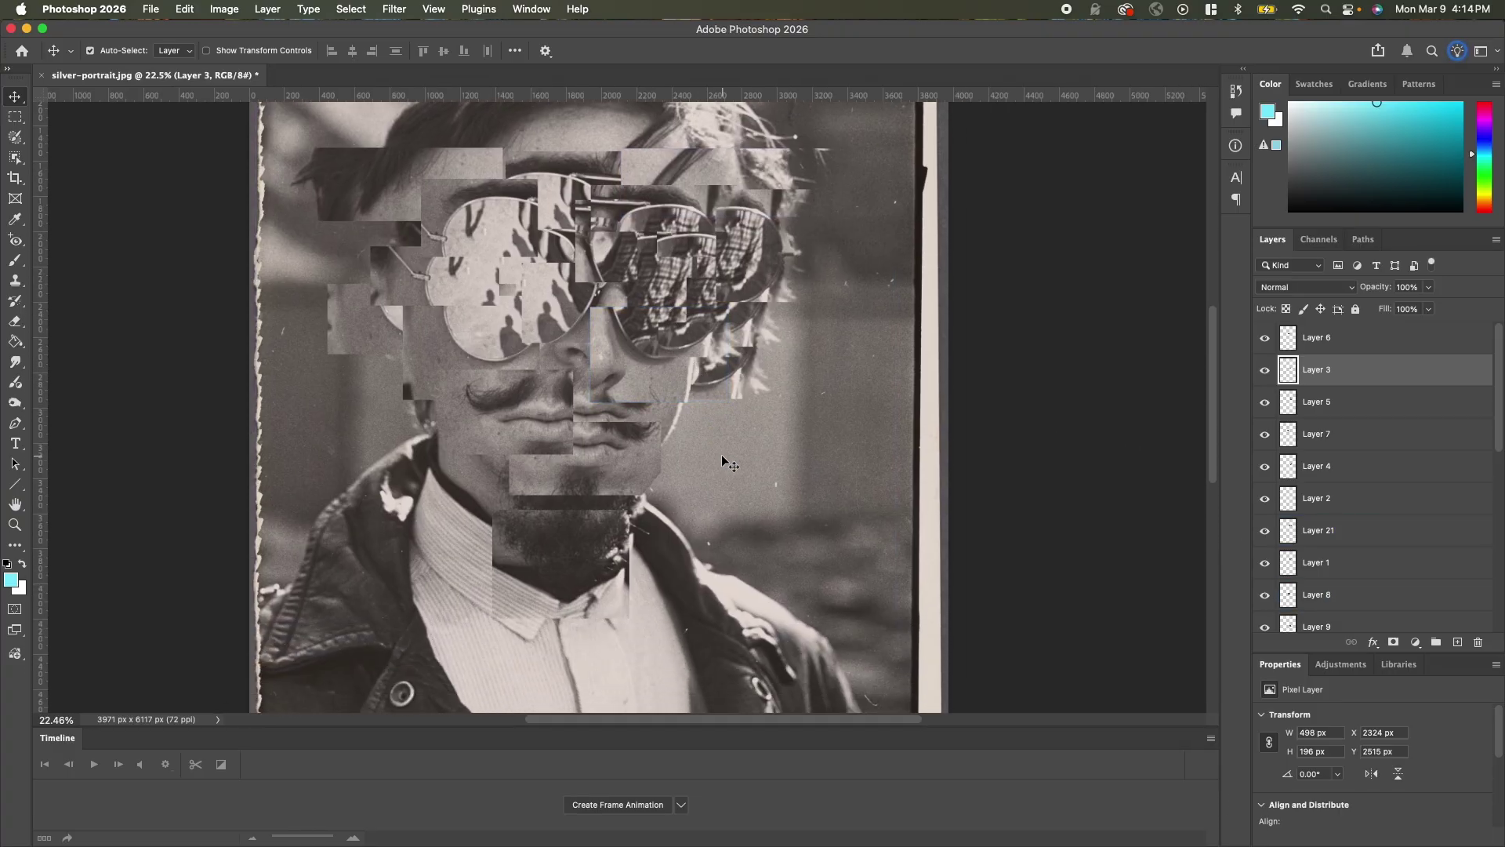
{"action": "scroll", "coordinate": [721, 454], "scroll_direction": "up", "scroll_amount": 3}
{"action": "scroll", "coordinate": [722, 454], "scroll_direction": "up", "scroll_amount": 1}
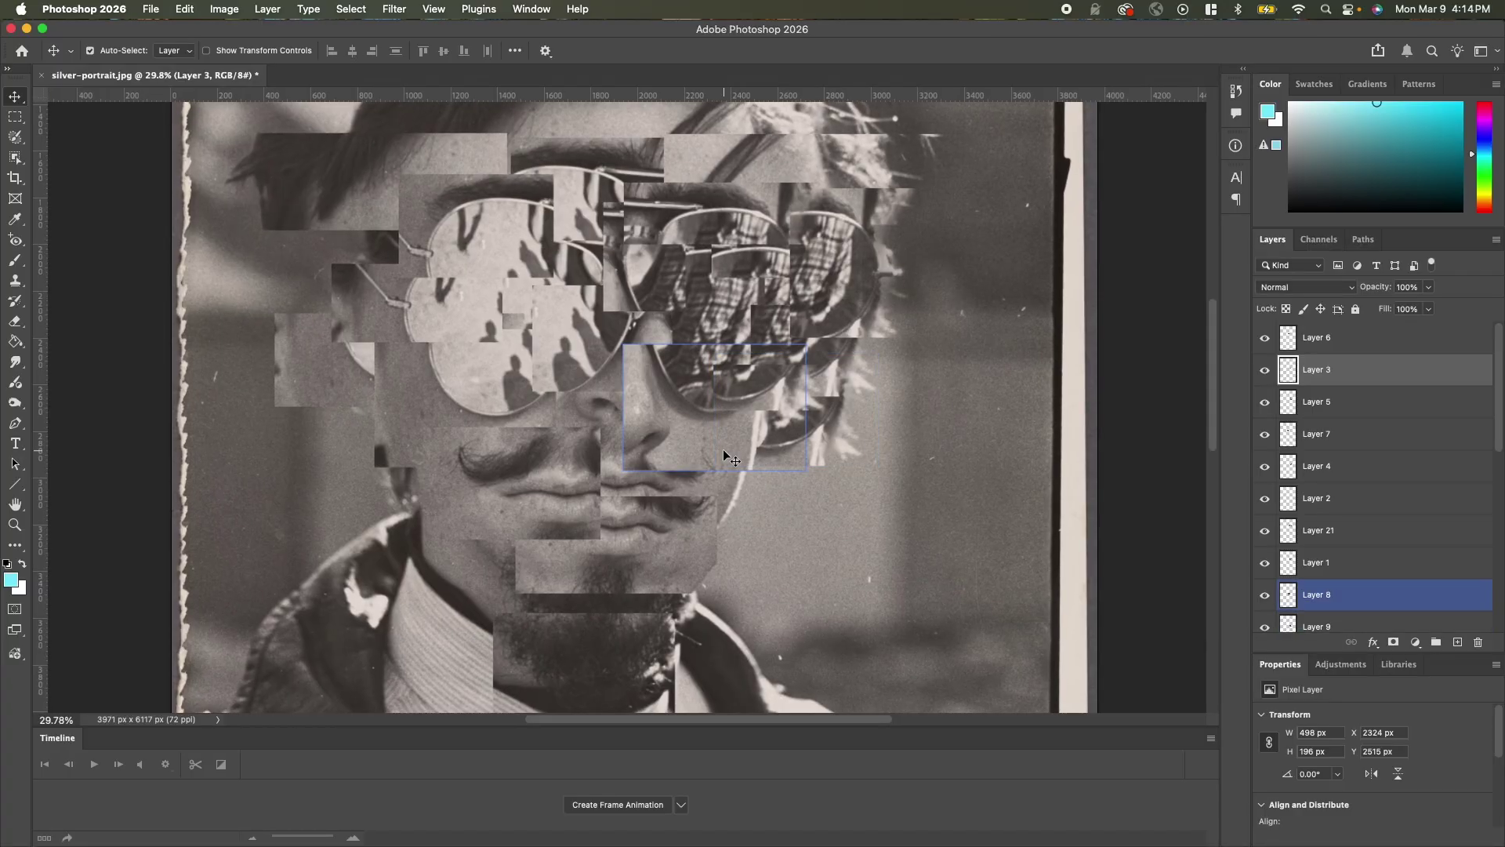
{"action": "scroll", "coordinate": [721, 453], "scroll_direction": "up", "scroll_amount": 2}
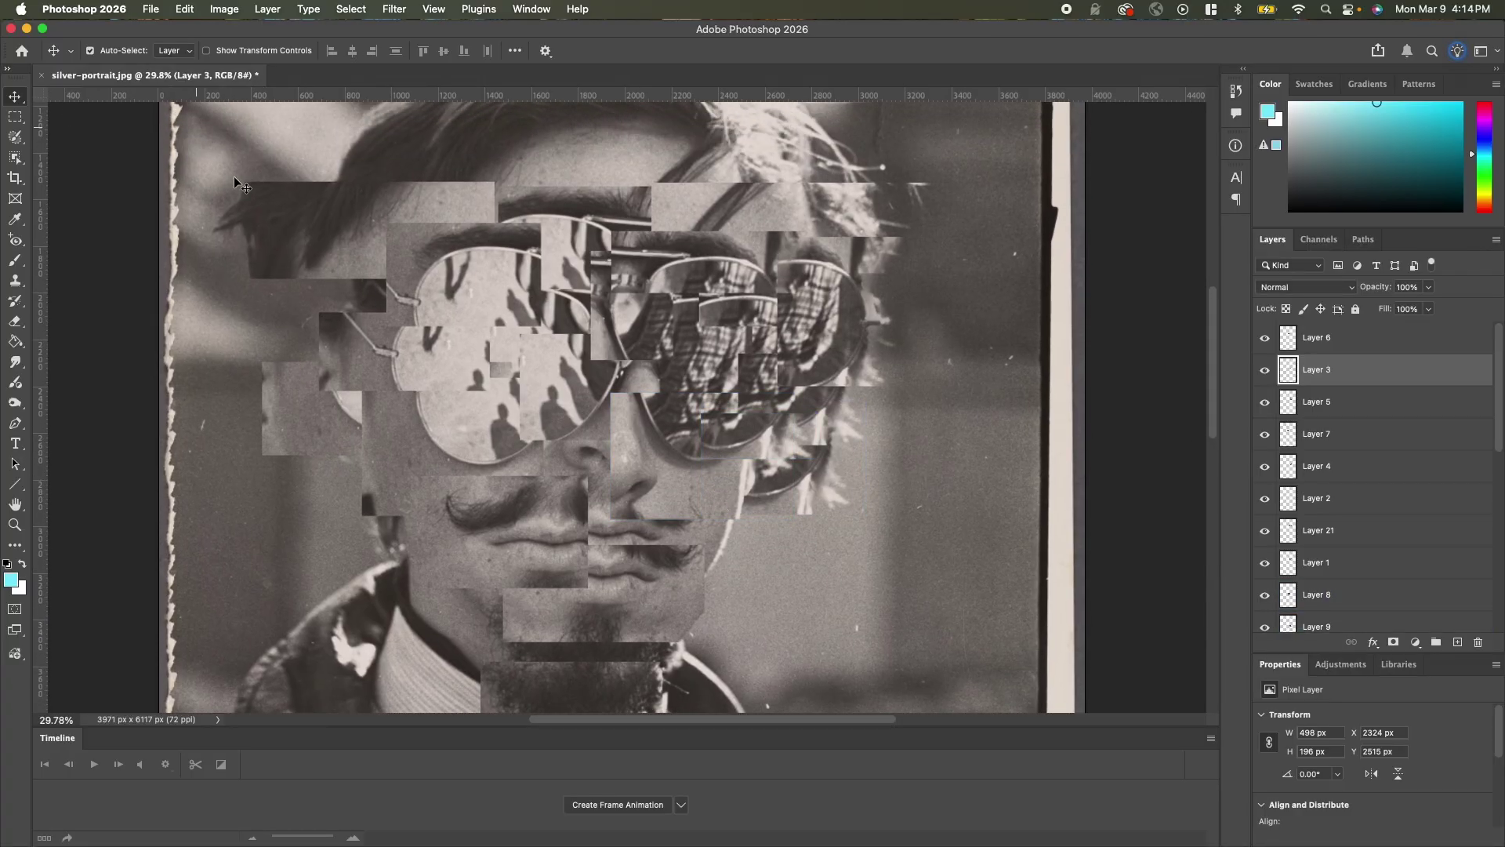
{"action": "scroll", "coordinate": [246, 218], "scroll_direction": "down", "scroll_amount": 3}
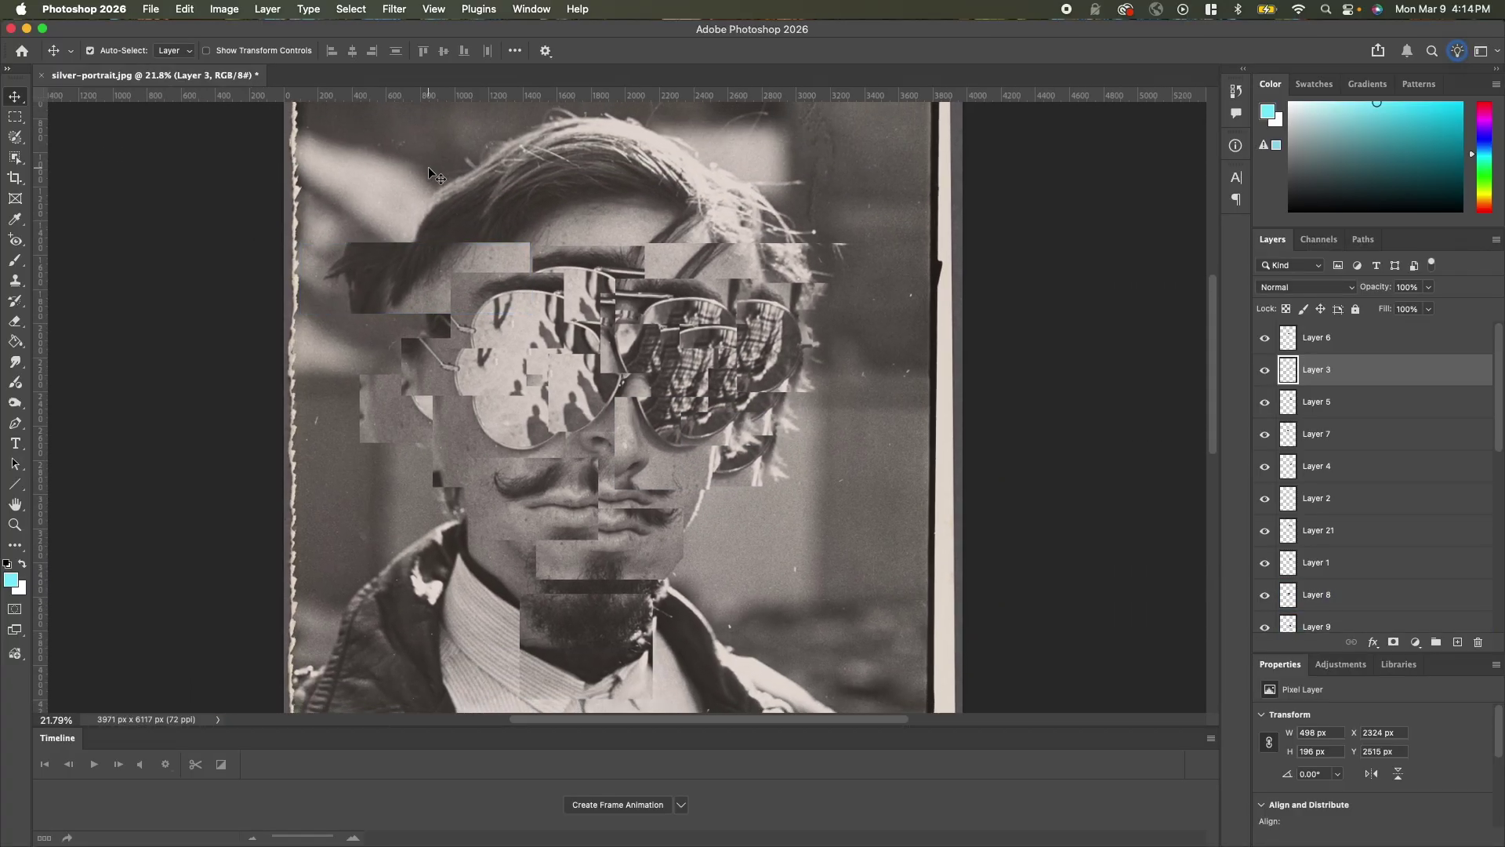
{"action": "left_click", "coordinate": [14, 177]}
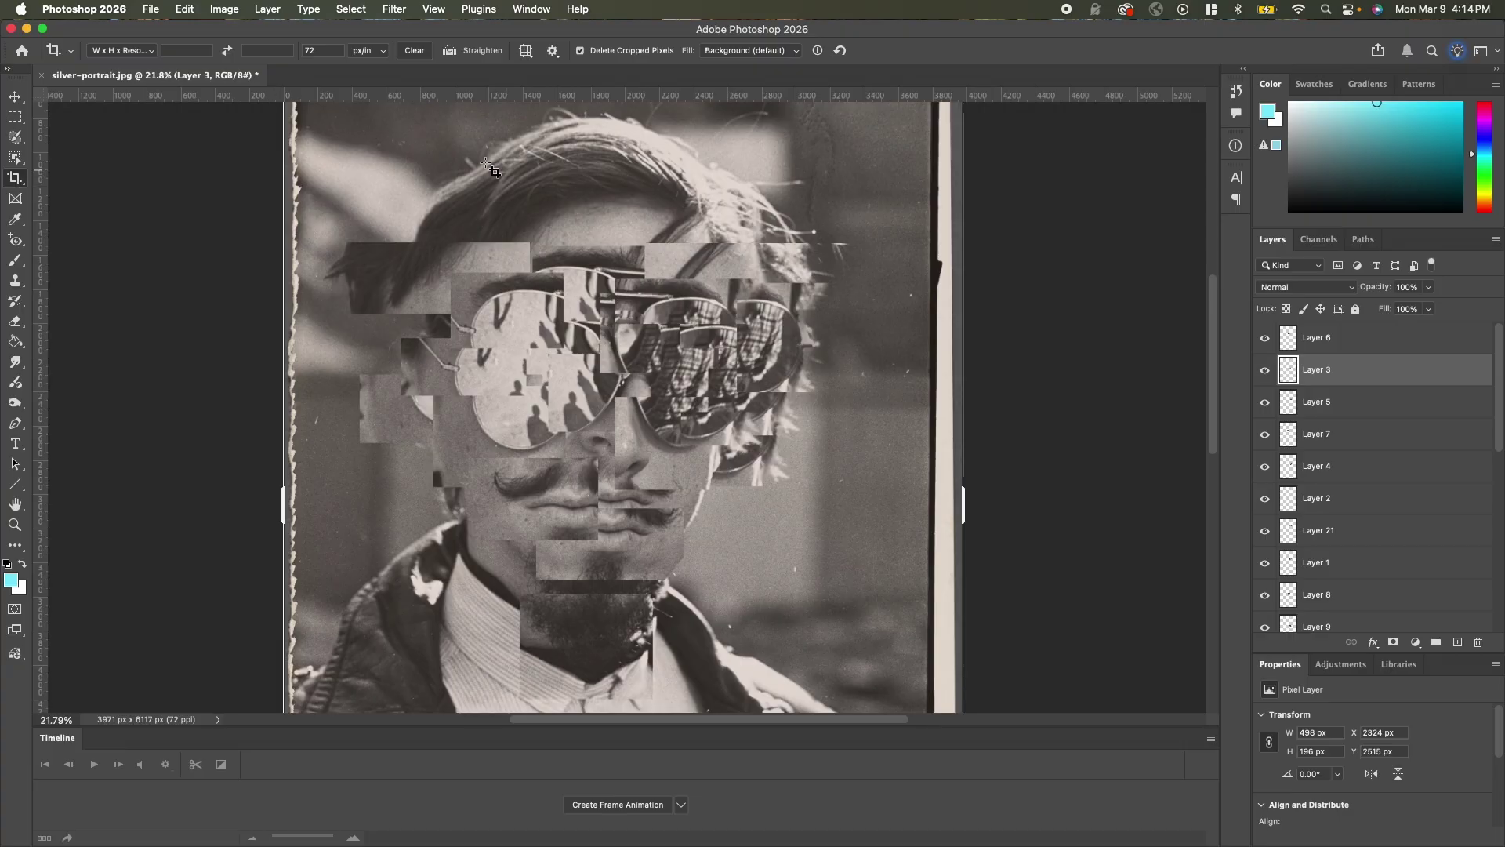
{"action": "left_click_drag", "start_coordinate": [340, 120], "coordinate": [875, 661]}
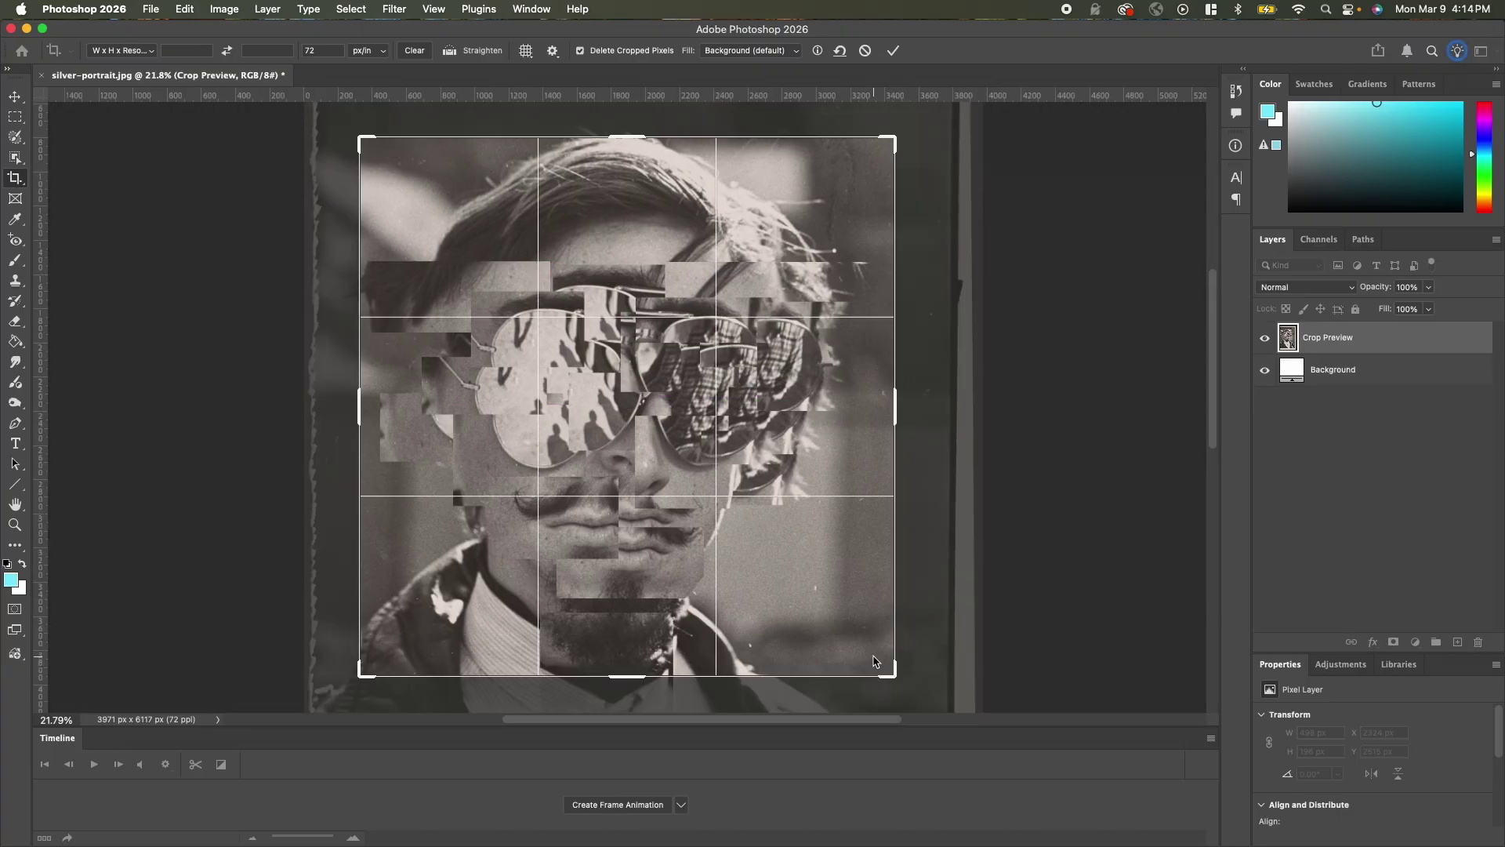
{"action": "key", "text": "Return"}
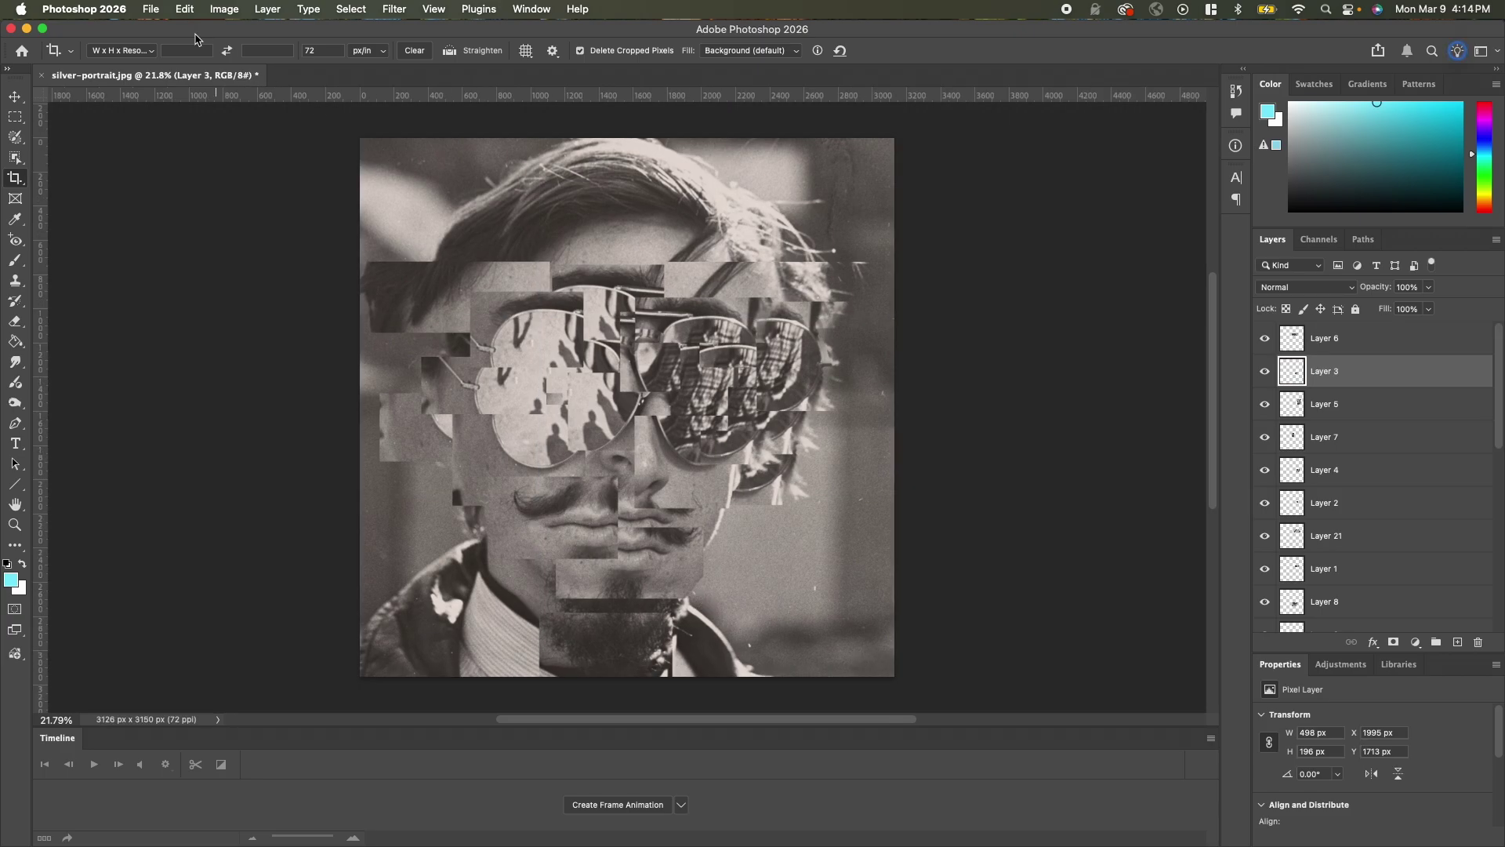
- Quick-export the cropped collage as silver-portrait.png into the tutorial folder
{"action": "left_click", "coordinate": [150, 9]}
{"action": "mouse_move", "coordinate": [203, 262]}
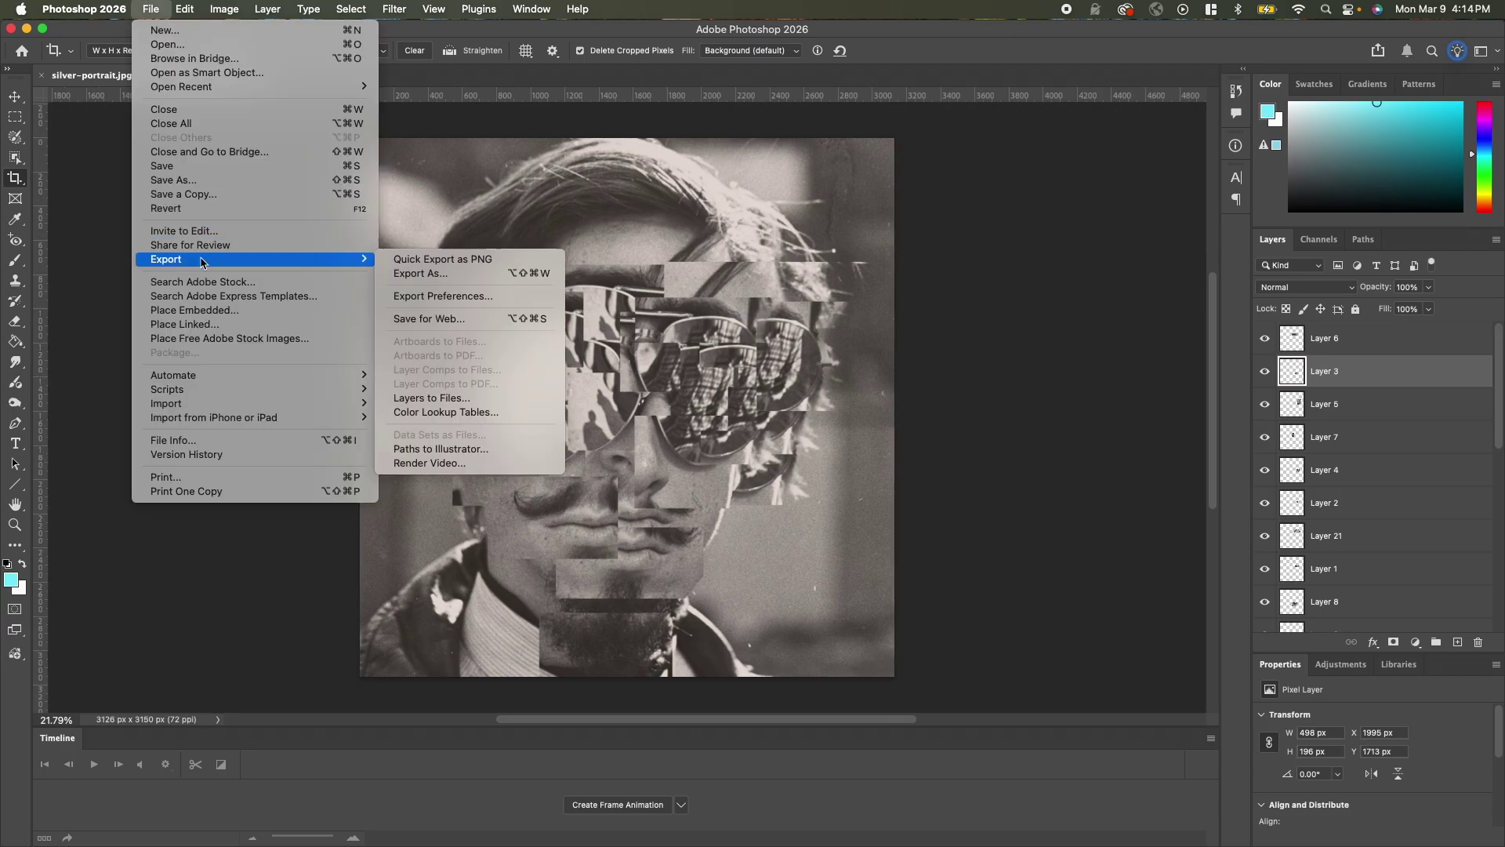
{"action": "left_click", "coordinate": [470, 259]}
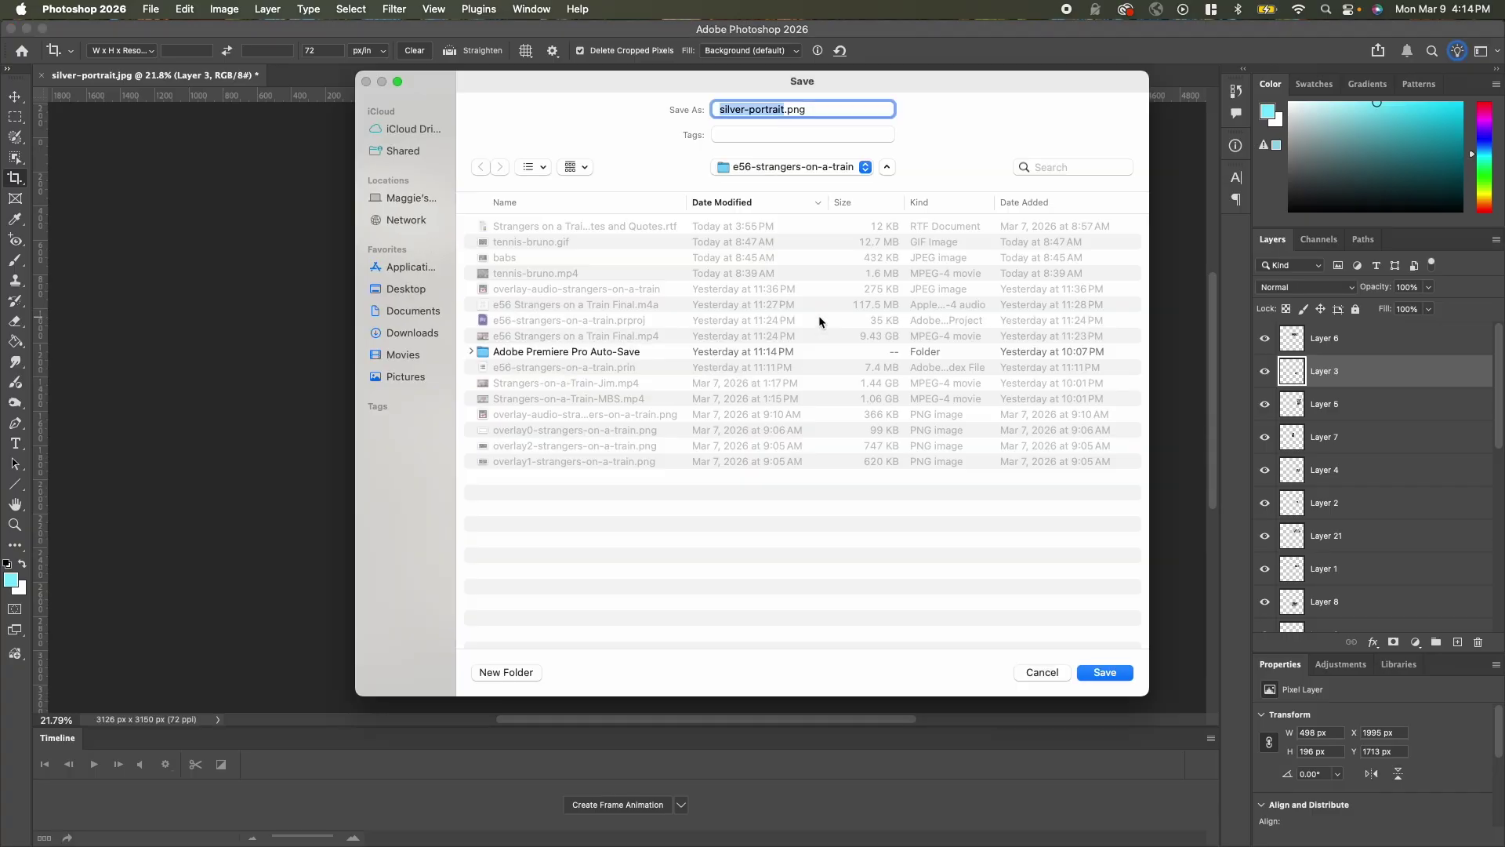
{"action": "left_click", "coordinate": [770, 168]}
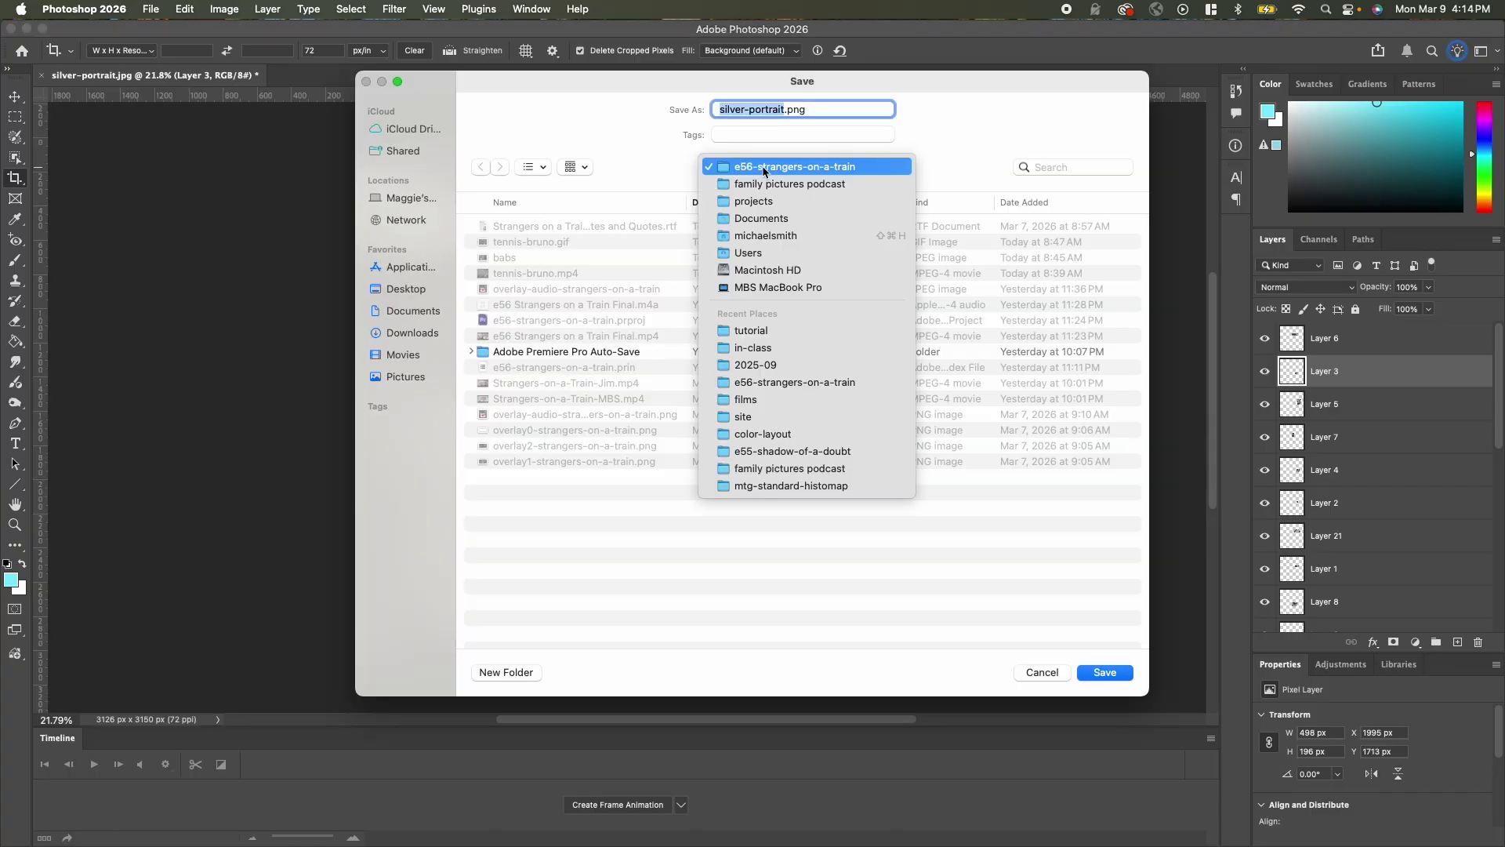
{"action": "left_click", "coordinate": [782, 334]}
{"action": "key", "text": "Right"}
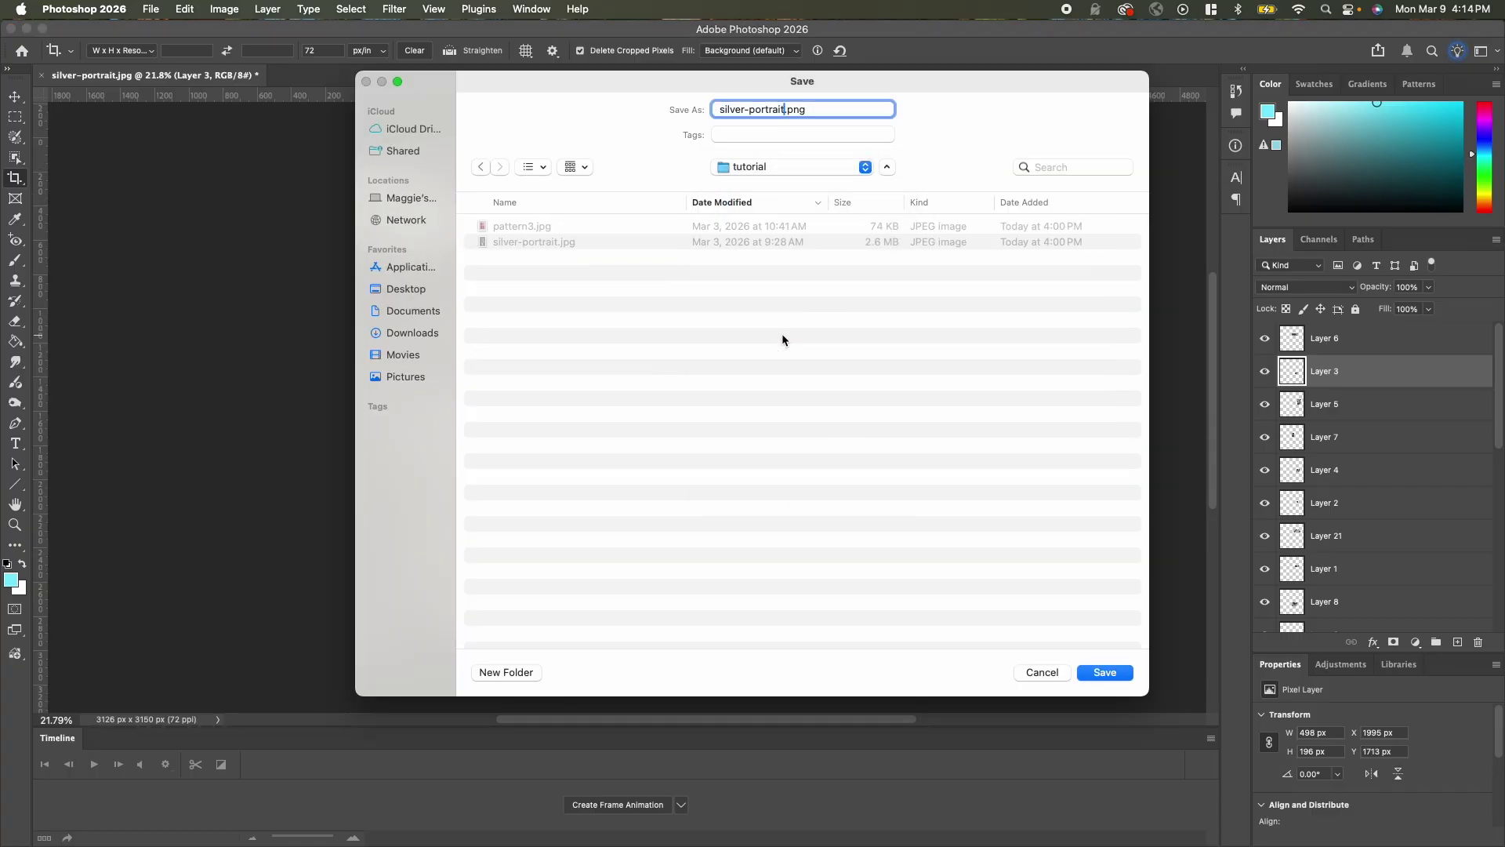
{"action": "key", "text": "Return"}
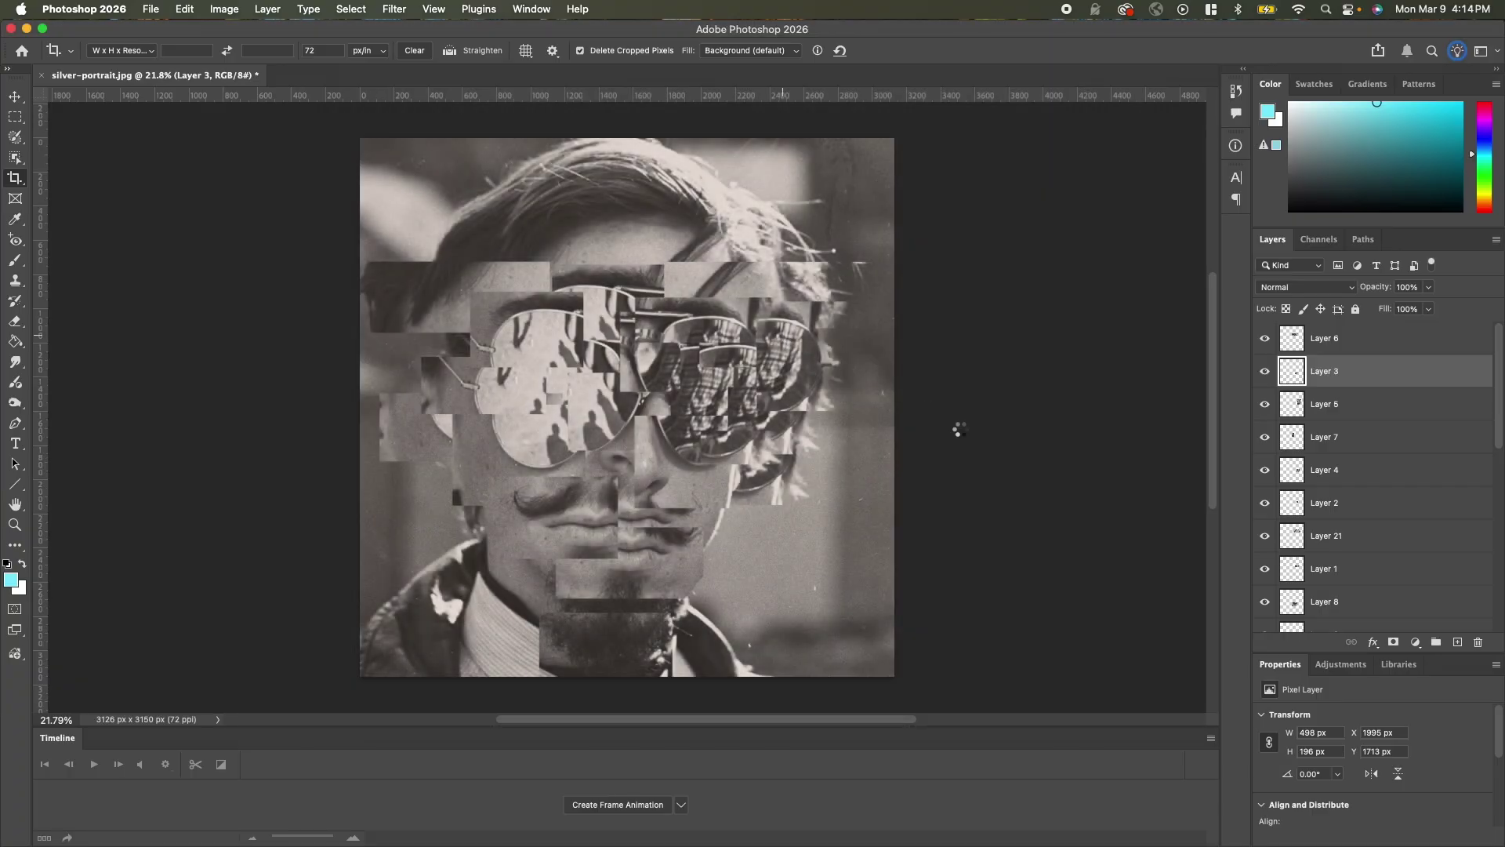
- Hide the Background layer so the cut-out stands on transparency, and create a frame animation
{"action": "scroll", "coordinate": [860, 362], "scroll_direction": "down", "scroll_amount": 3}
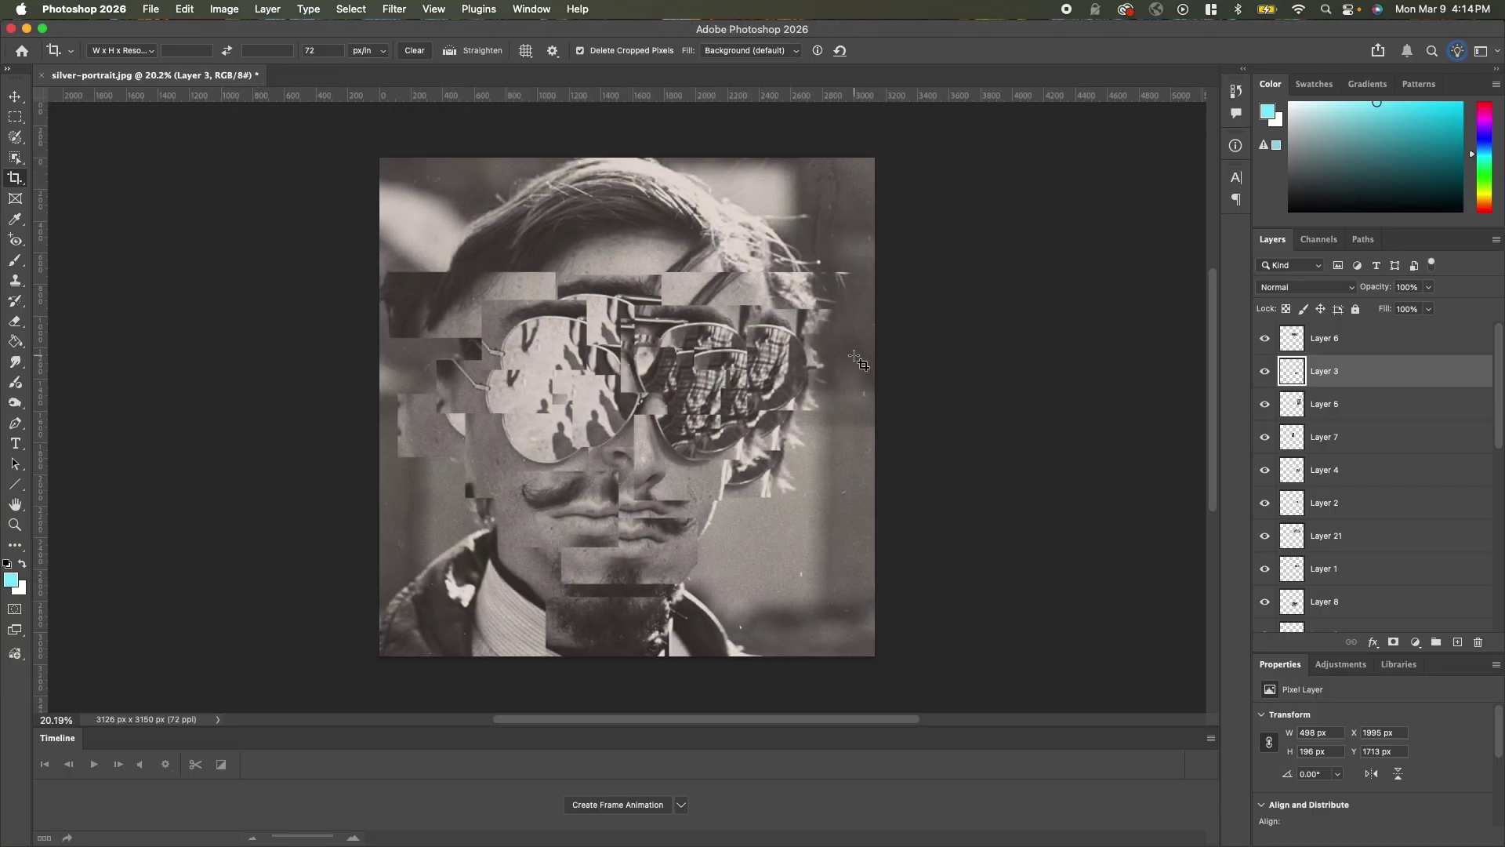
{"action": "scroll", "coordinate": [860, 361], "scroll_direction": "down", "scroll_amount": 1}
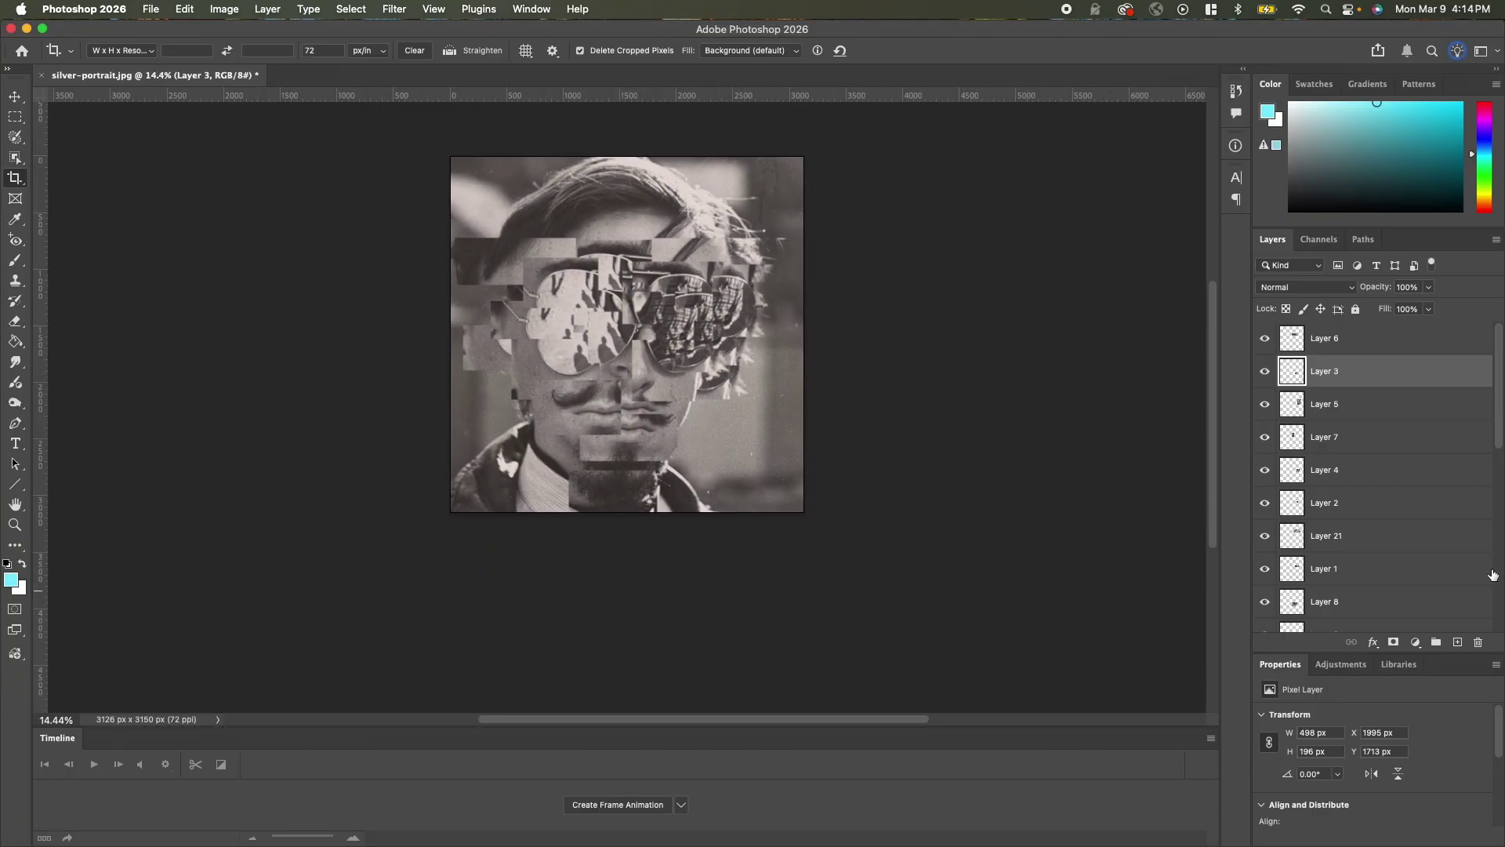
{"action": "scroll", "coordinate": [1413, 494], "scroll_direction": "down", "scroll_amount": 5}
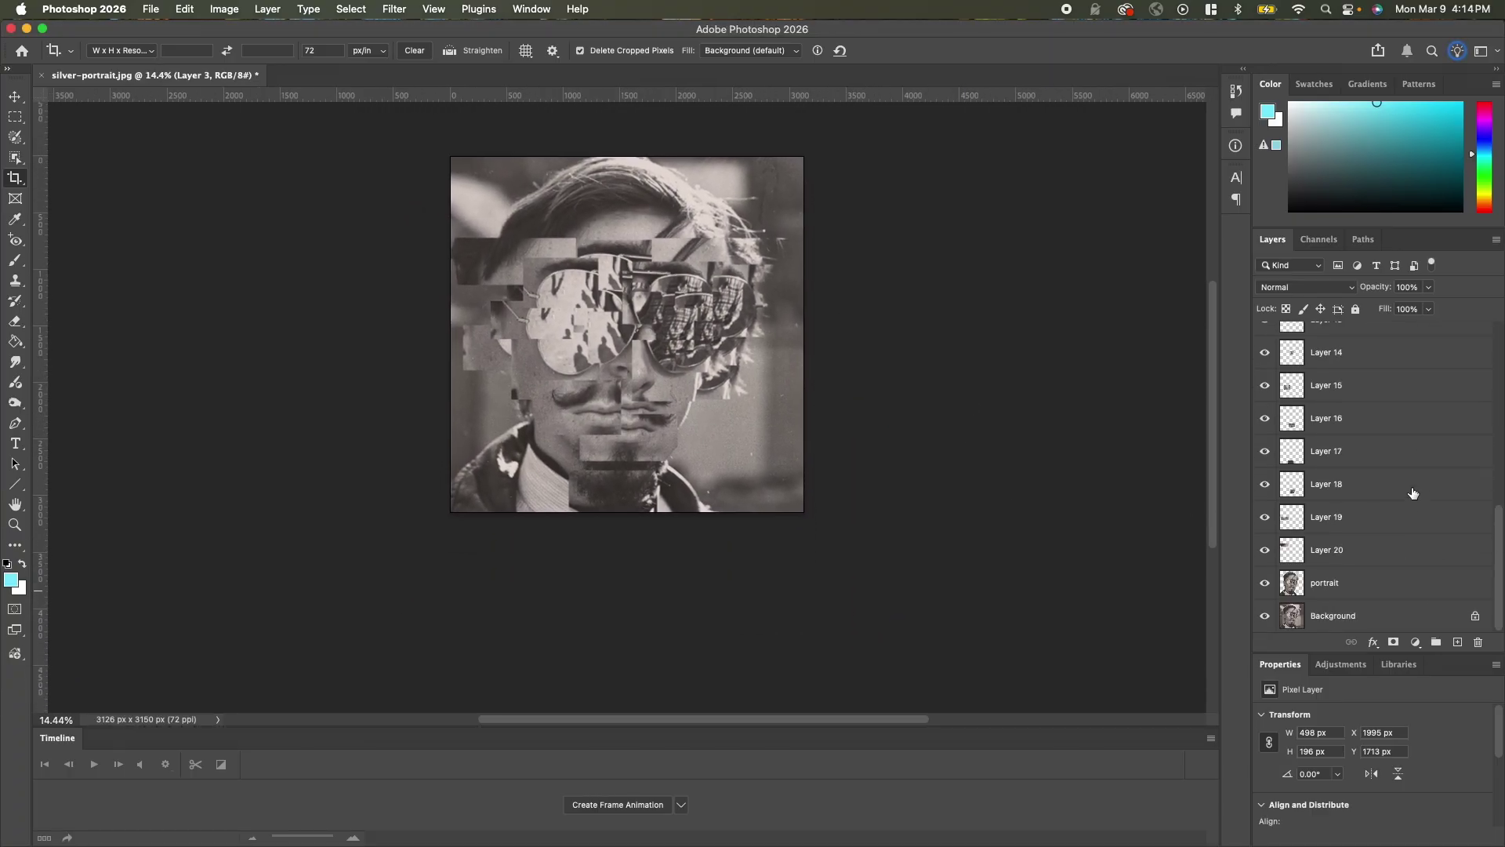
{"action": "left_click", "coordinate": [1264, 616]}
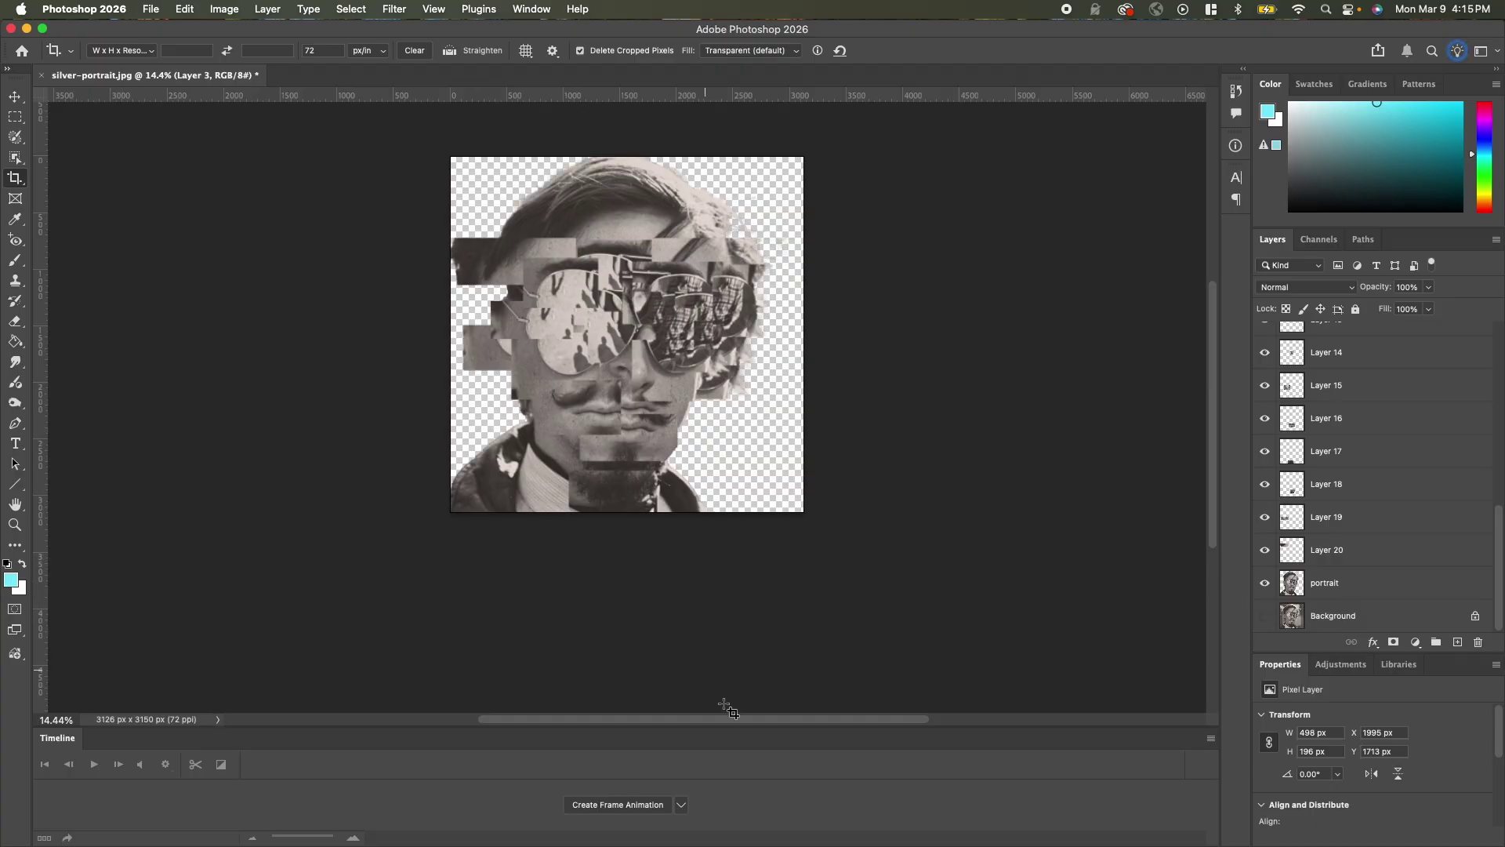
{"action": "left_click", "coordinate": [618, 805]}
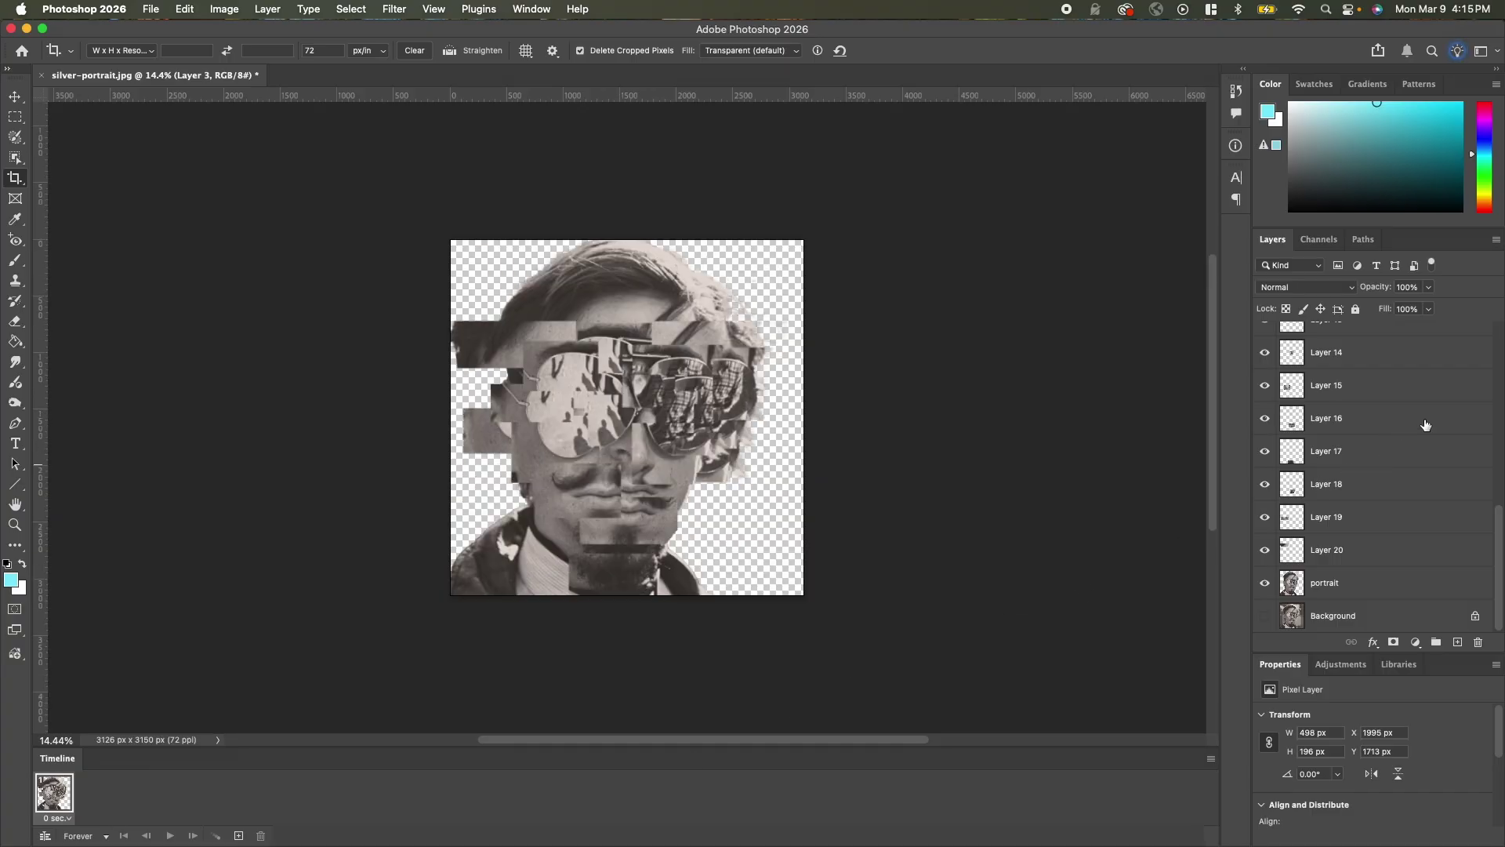
- Add a new layer directly above Background and fill the whole canvas on it with the cyan foreground colour
{"action": "left_click", "coordinate": [1340, 618]}
{"action": "left_click", "coordinate": [1498, 243]}
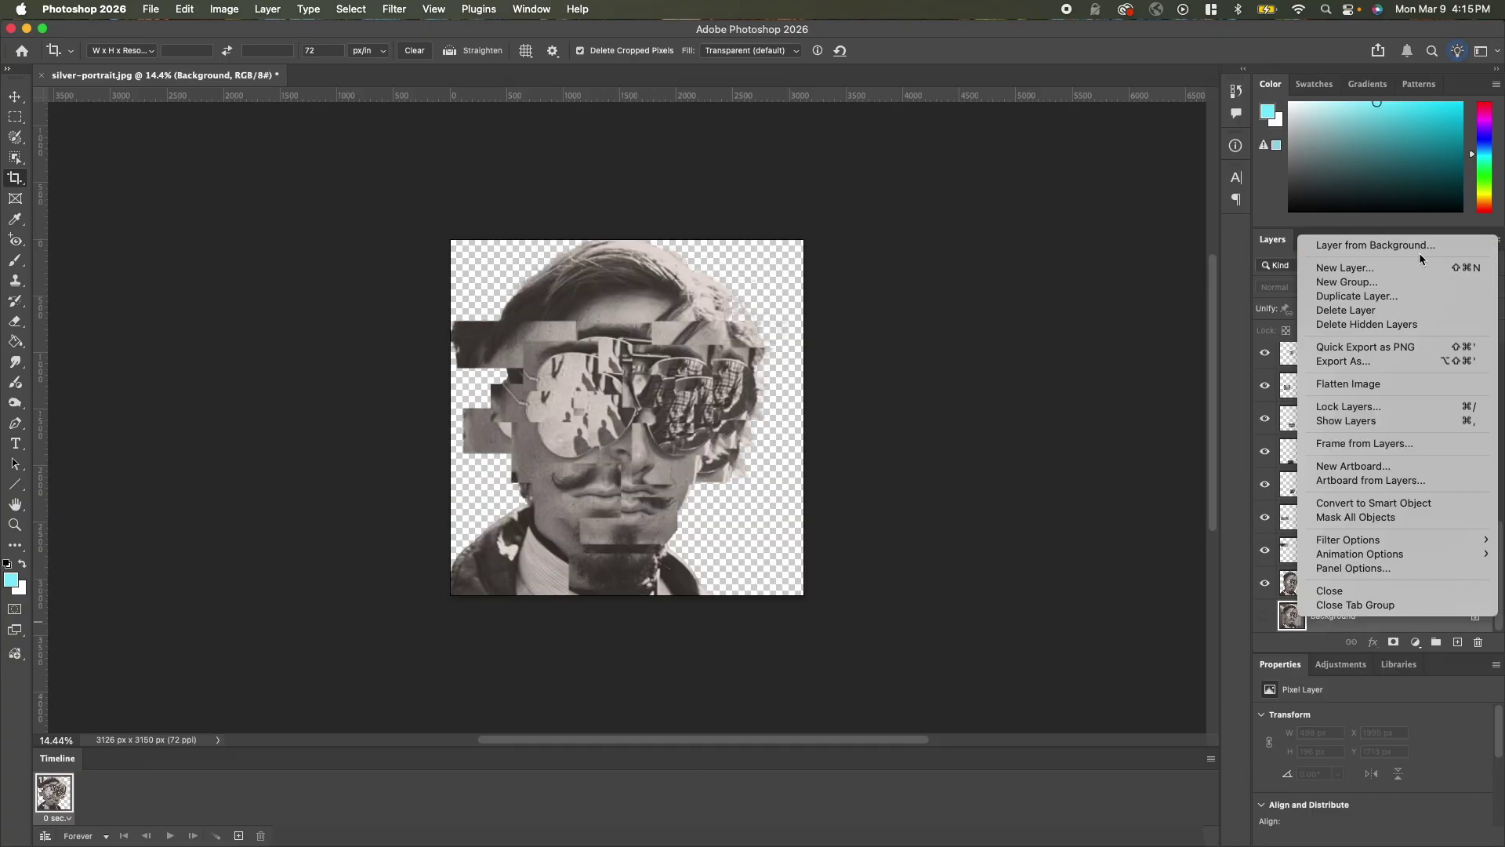
{"action": "left_click", "coordinate": [1403, 268]}
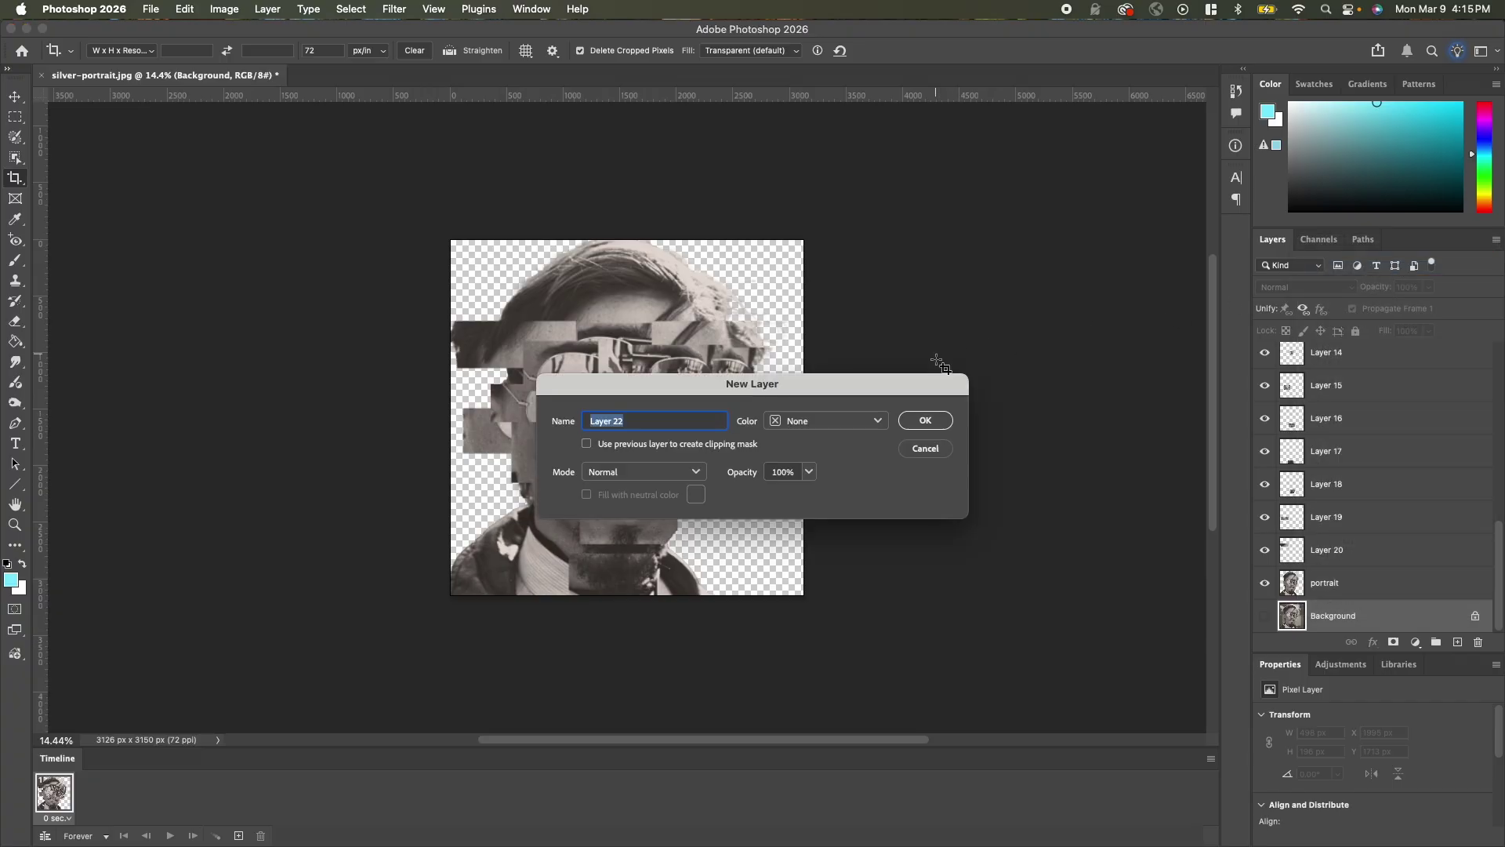
{"action": "left_click", "coordinate": [925, 421]}
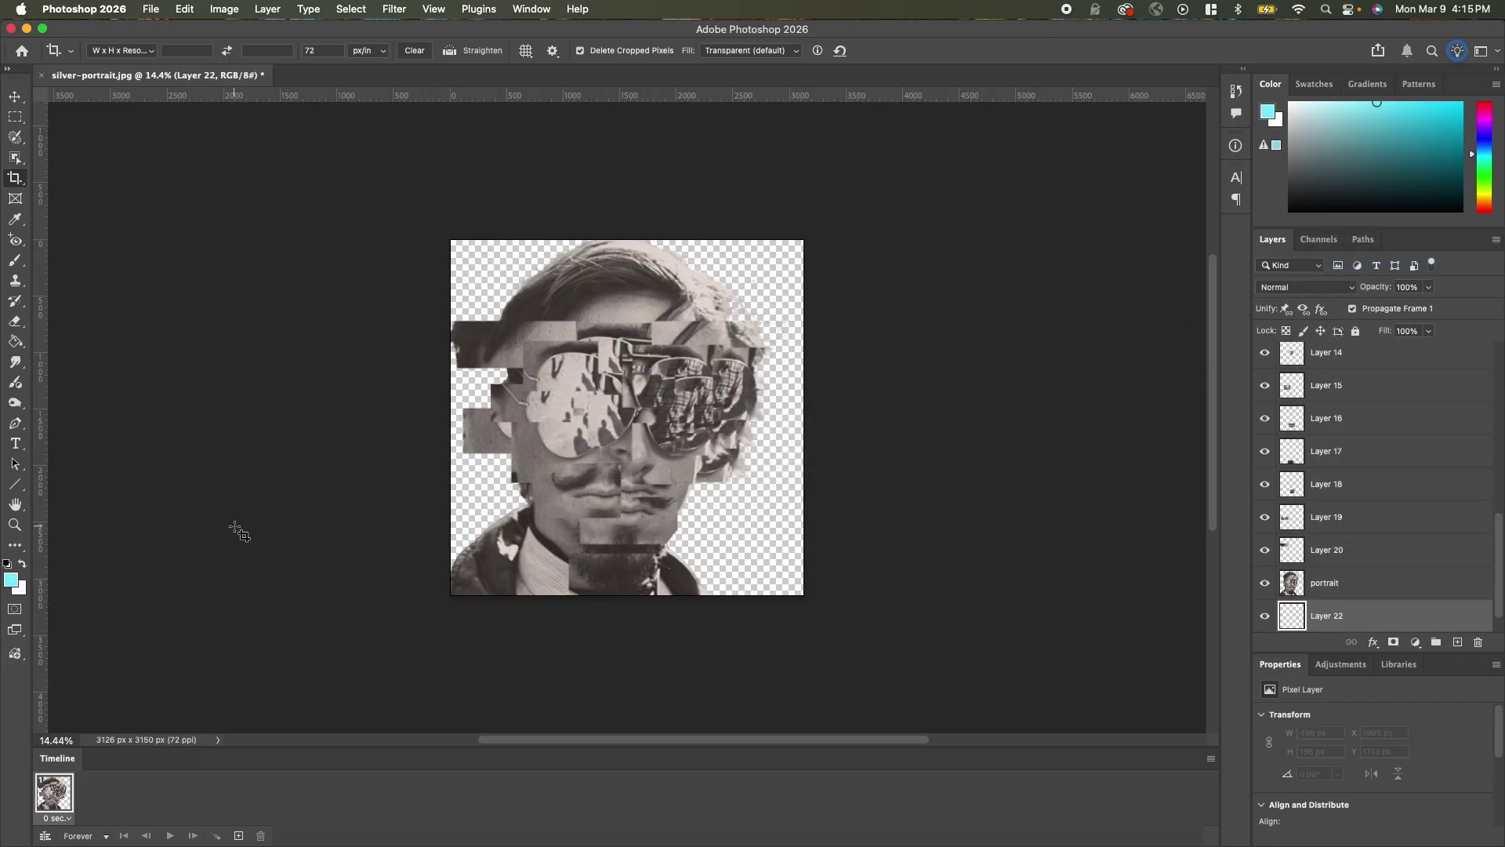
{"action": "key", "text": "super+a"}
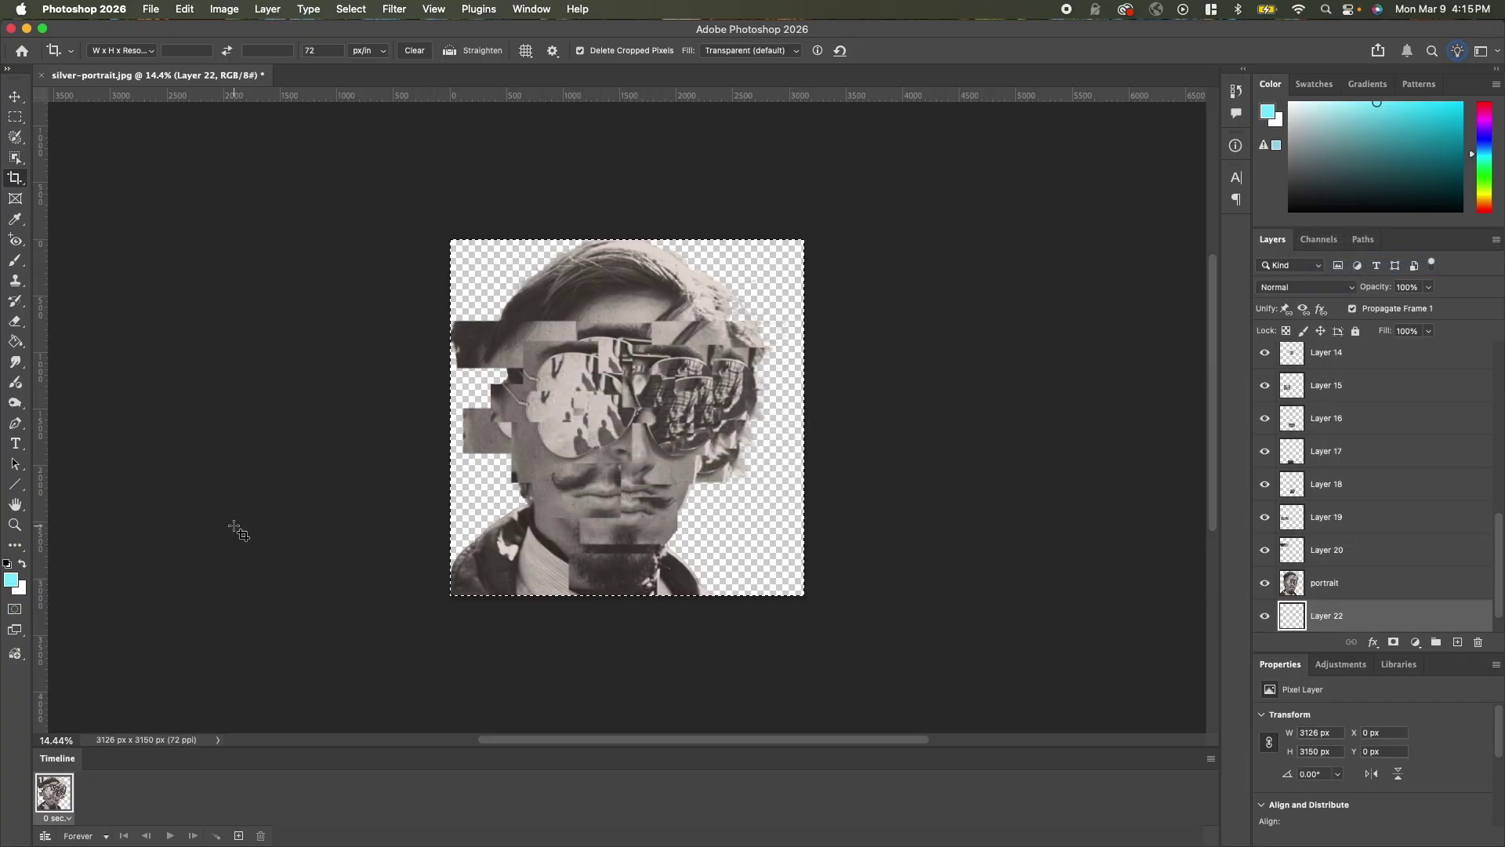
{"action": "key", "text": "alt+BackSpace"}
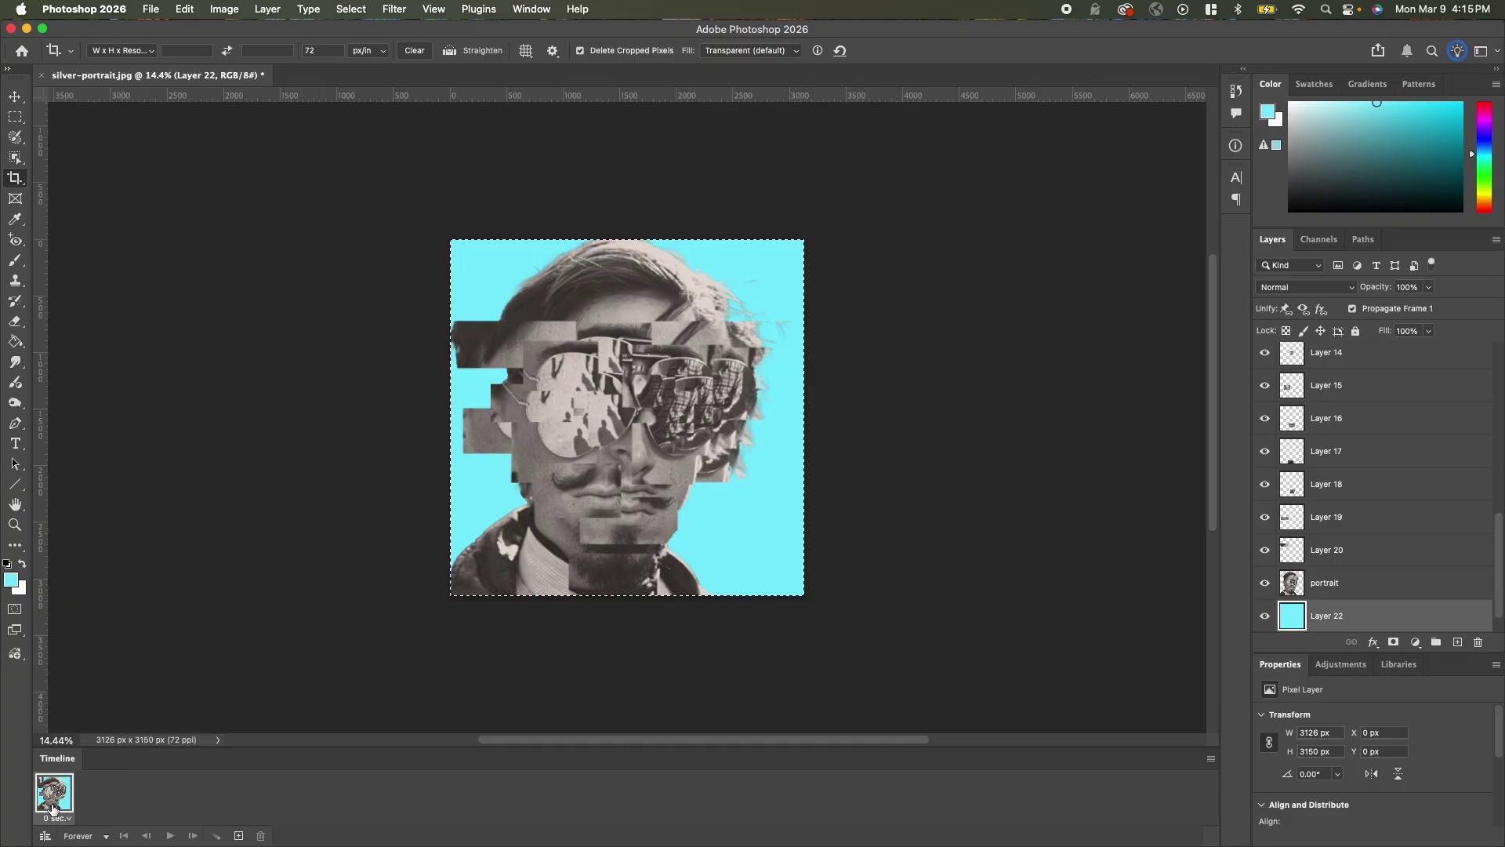
- Duplicate the animation frame to get a second one, and add a new layer directly above the cyan layer
{"action": "left_click", "coordinate": [239, 836]}
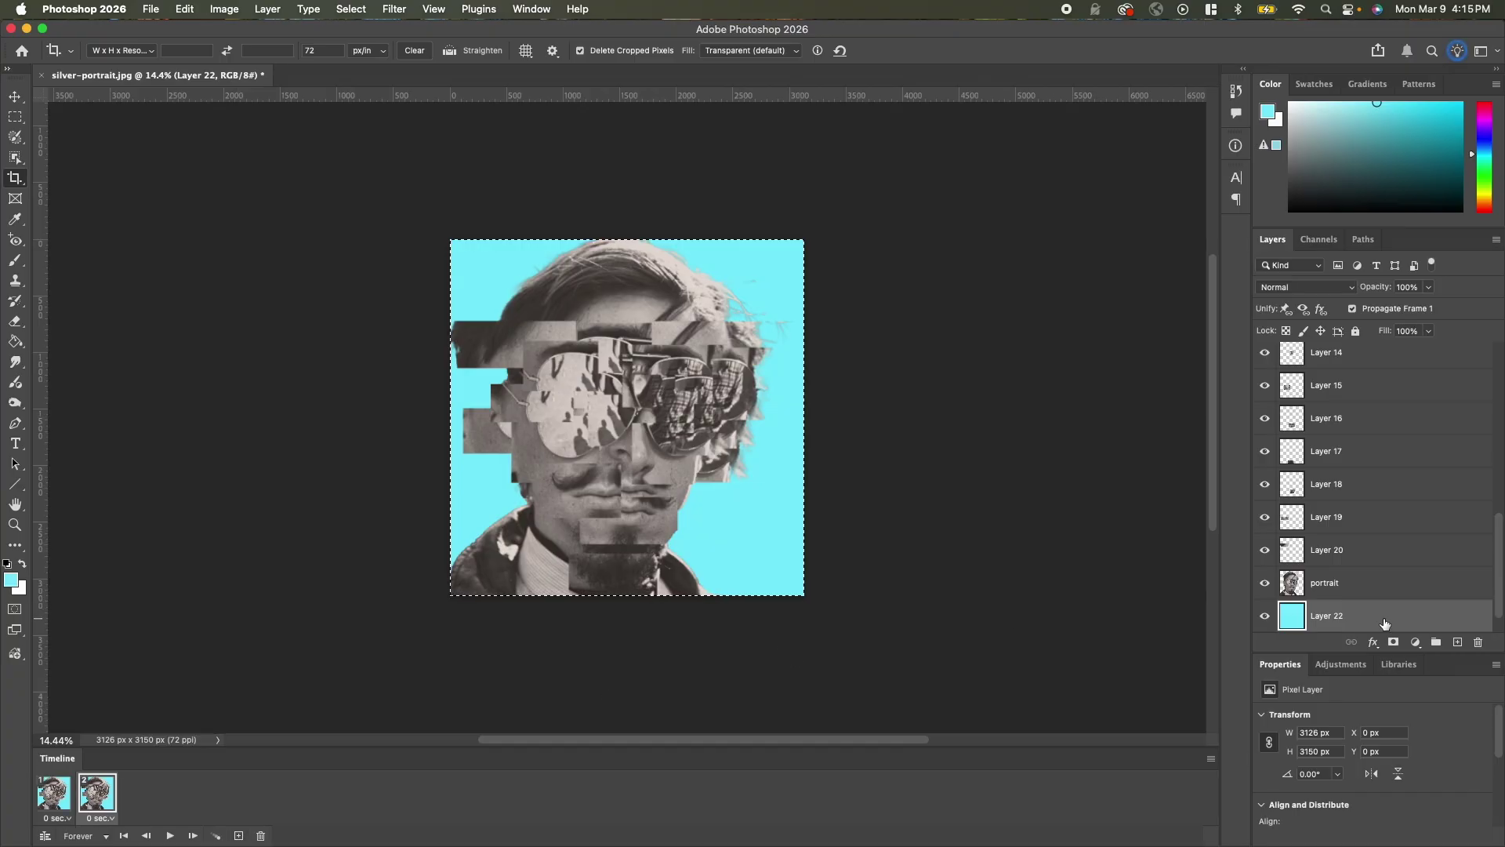
{"action": "scroll", "coordinate": [1383, 620], "scroll_direction": "down", "scroll_amount": 1}
{"action": "right_click", "coordinate": [1359, 584]}
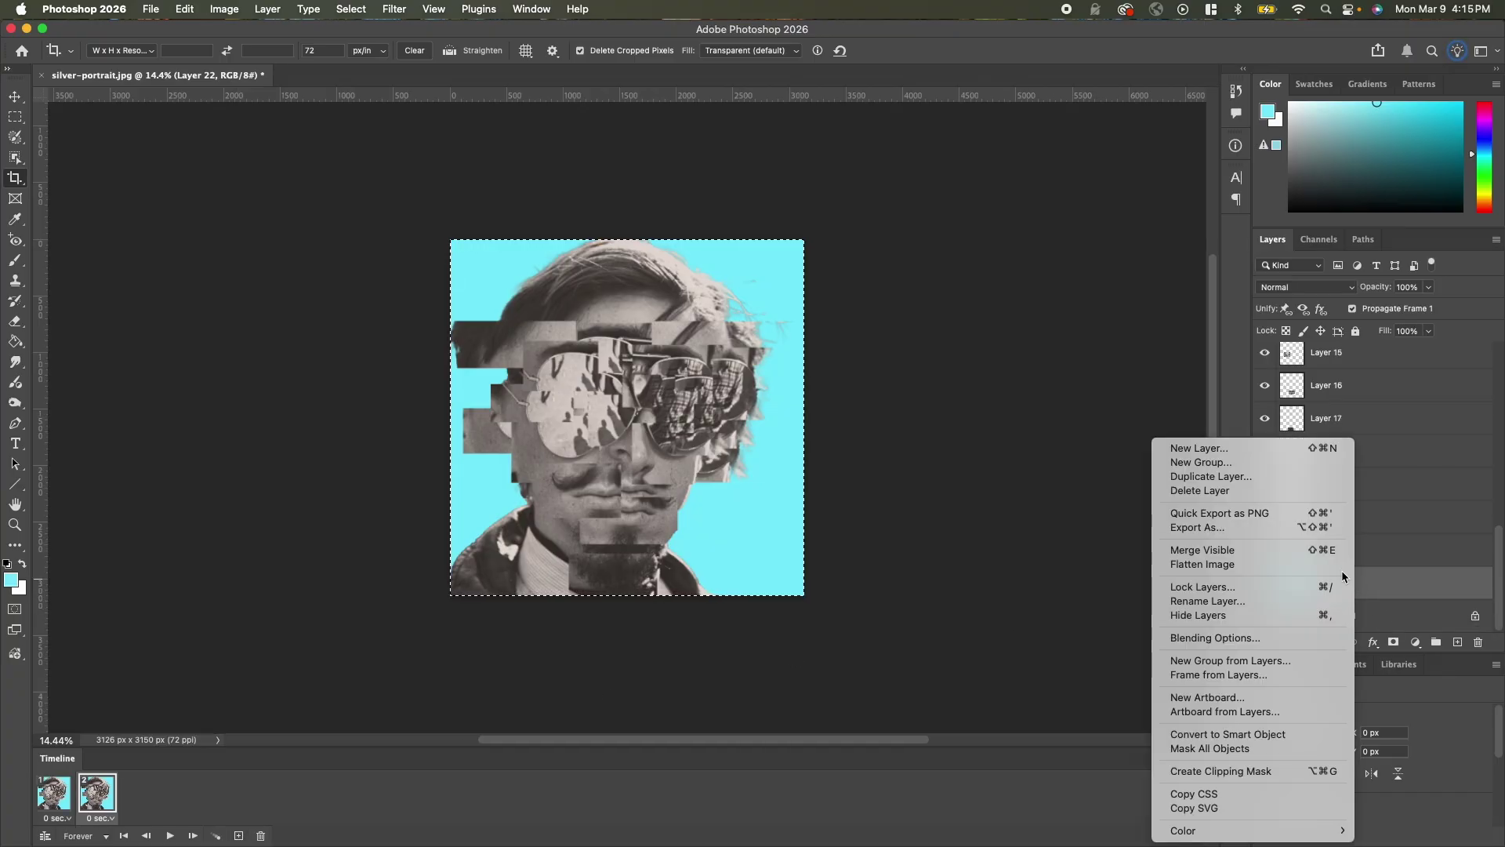
{"action": "left_click", "coordinate": [1270, 451]}
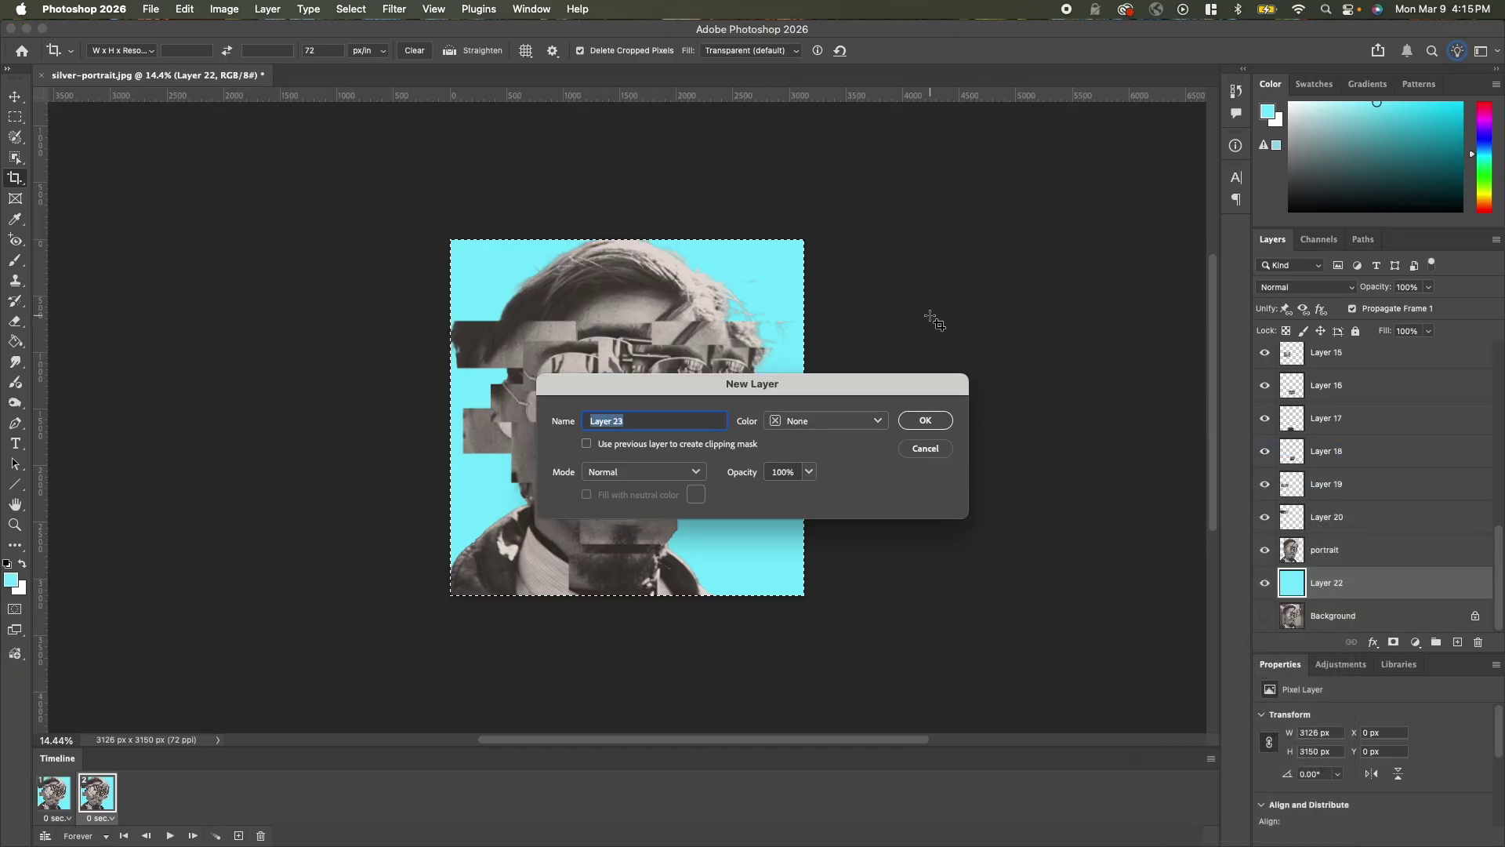
{"action": "left_click", "coordinate": [925, 420]}
- Set the foreground colour to pink #fd7de9 and fill the selected canvas area on the new empty layer with it
{"action": "left_click", "coordinate": [10, 581]}
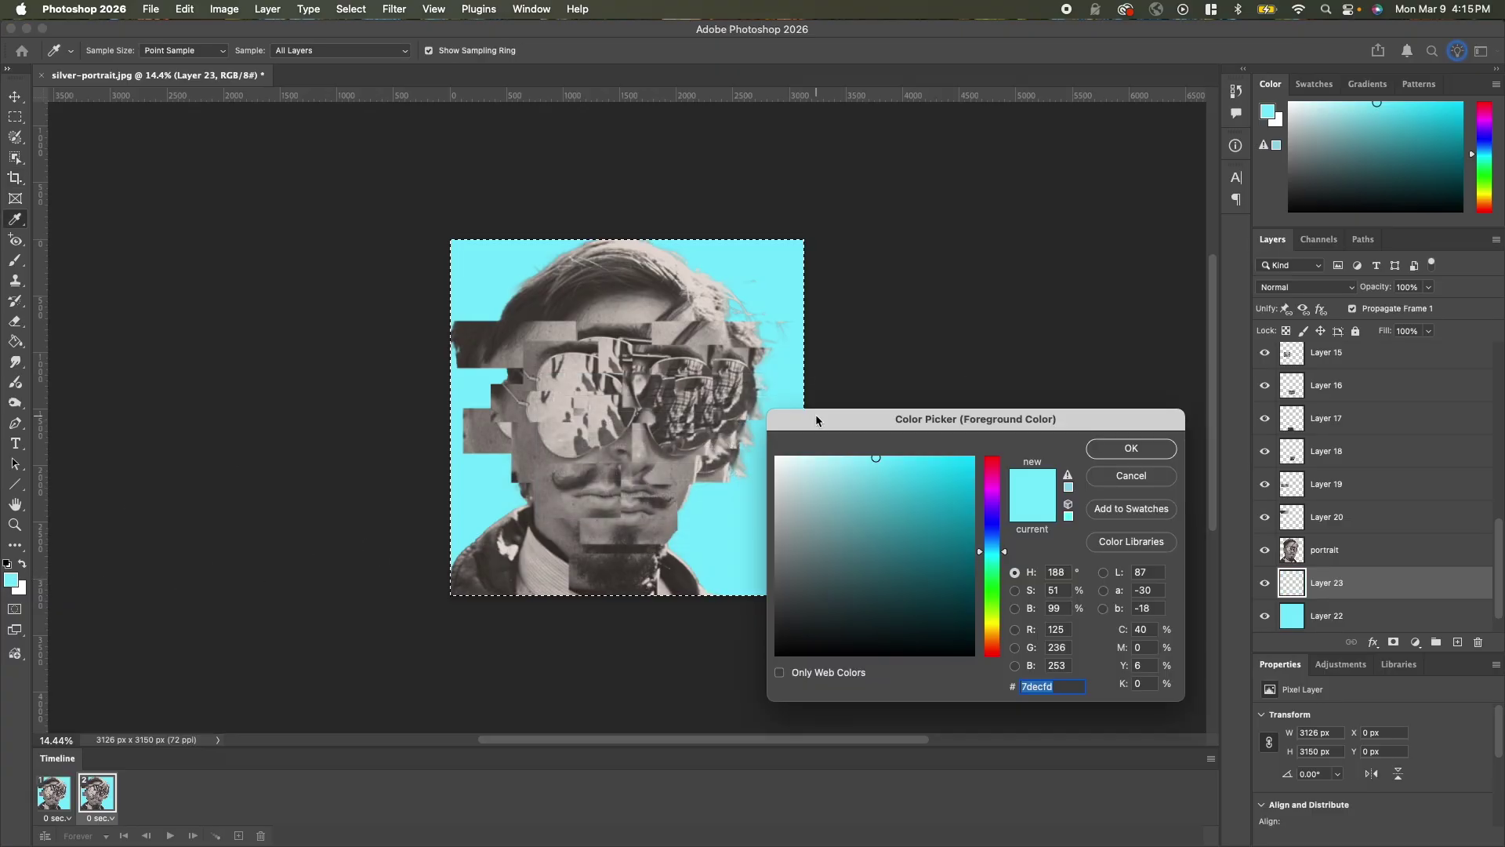
{"action": "left_click_drag", "start_coordinate": [1004, 552], "coordinate": [1003, 484]}
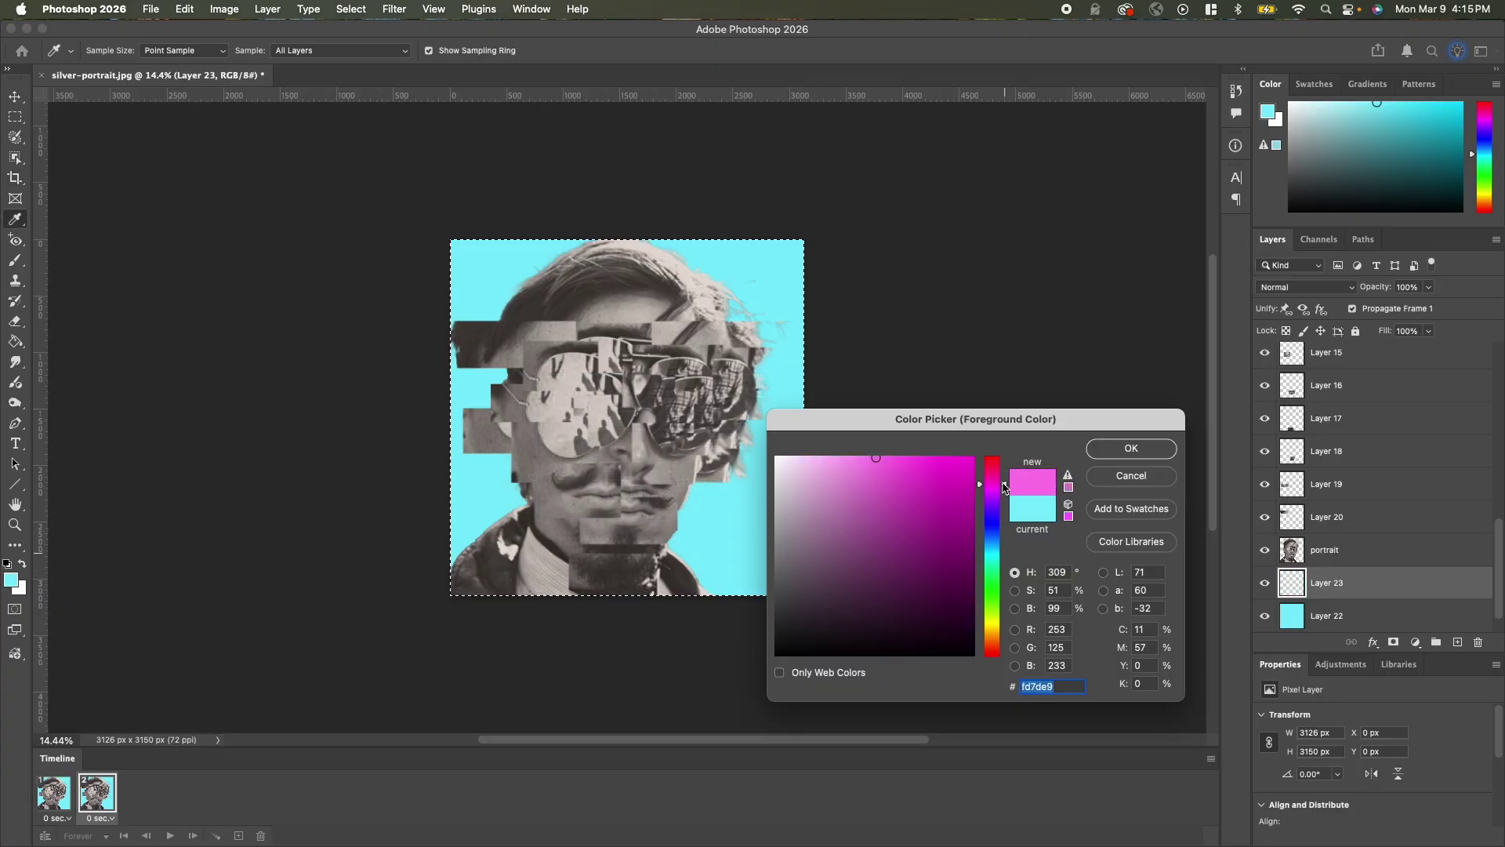
{"action": "left_click", "coordinate": [1137, 447]}
{"action": "key", "text": "c"}
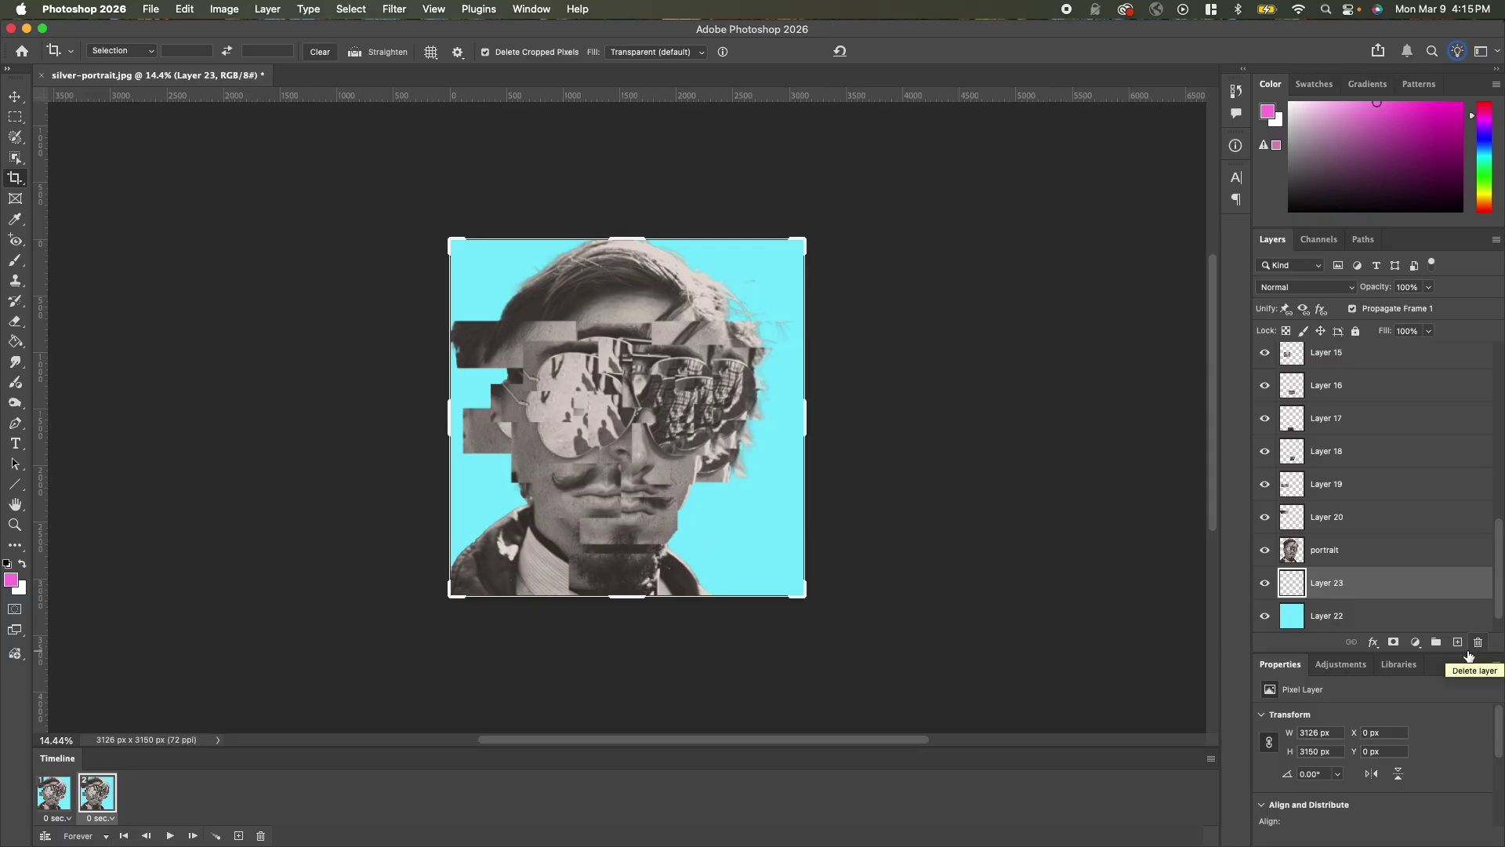
{"action": "left_click", "coordinate": [13, 117]}
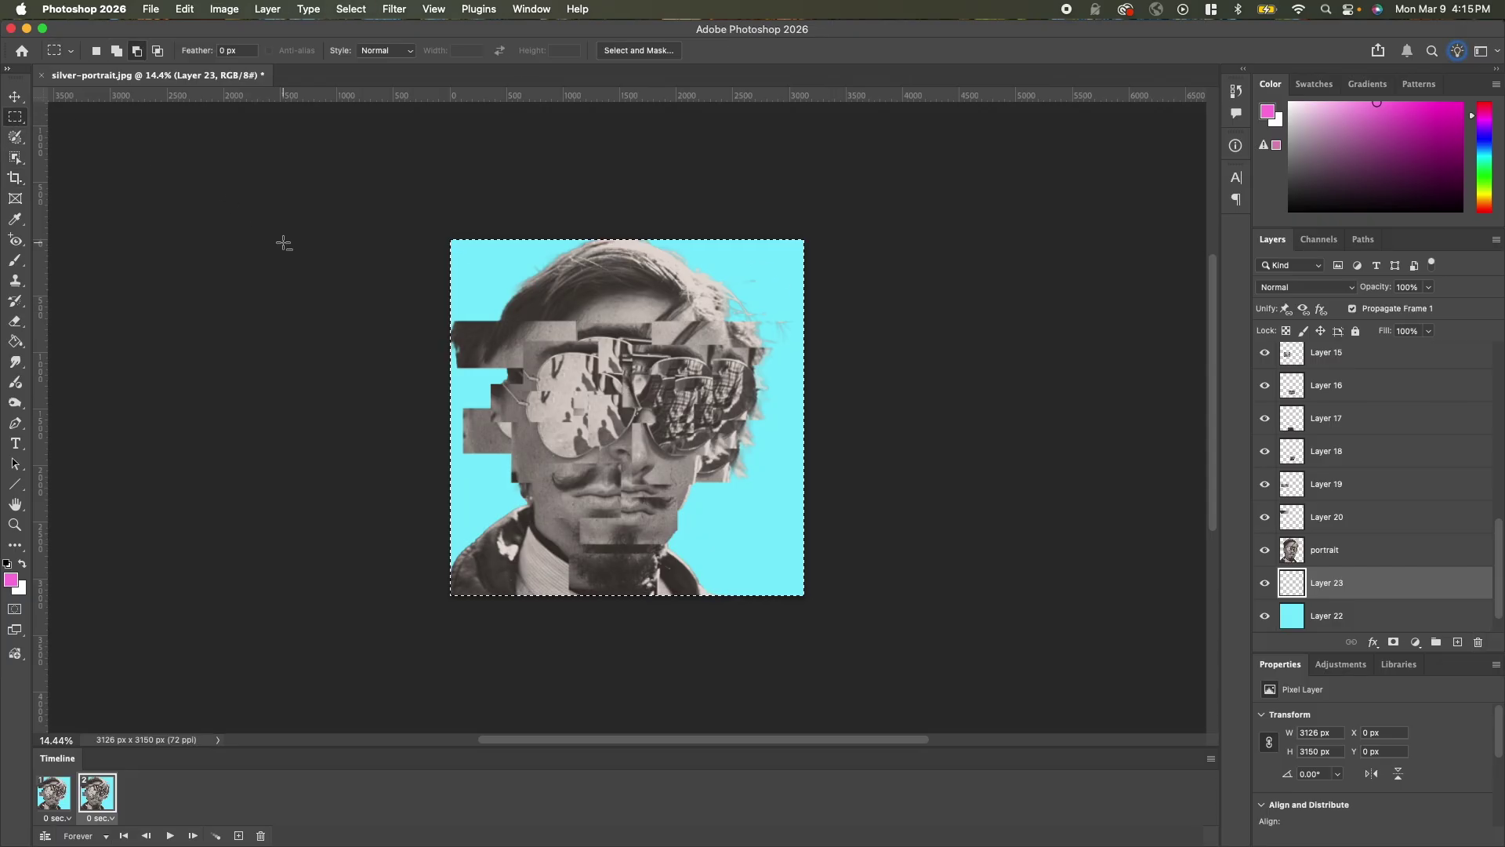
{"action": "key", "text": "alt+BackSpace"}
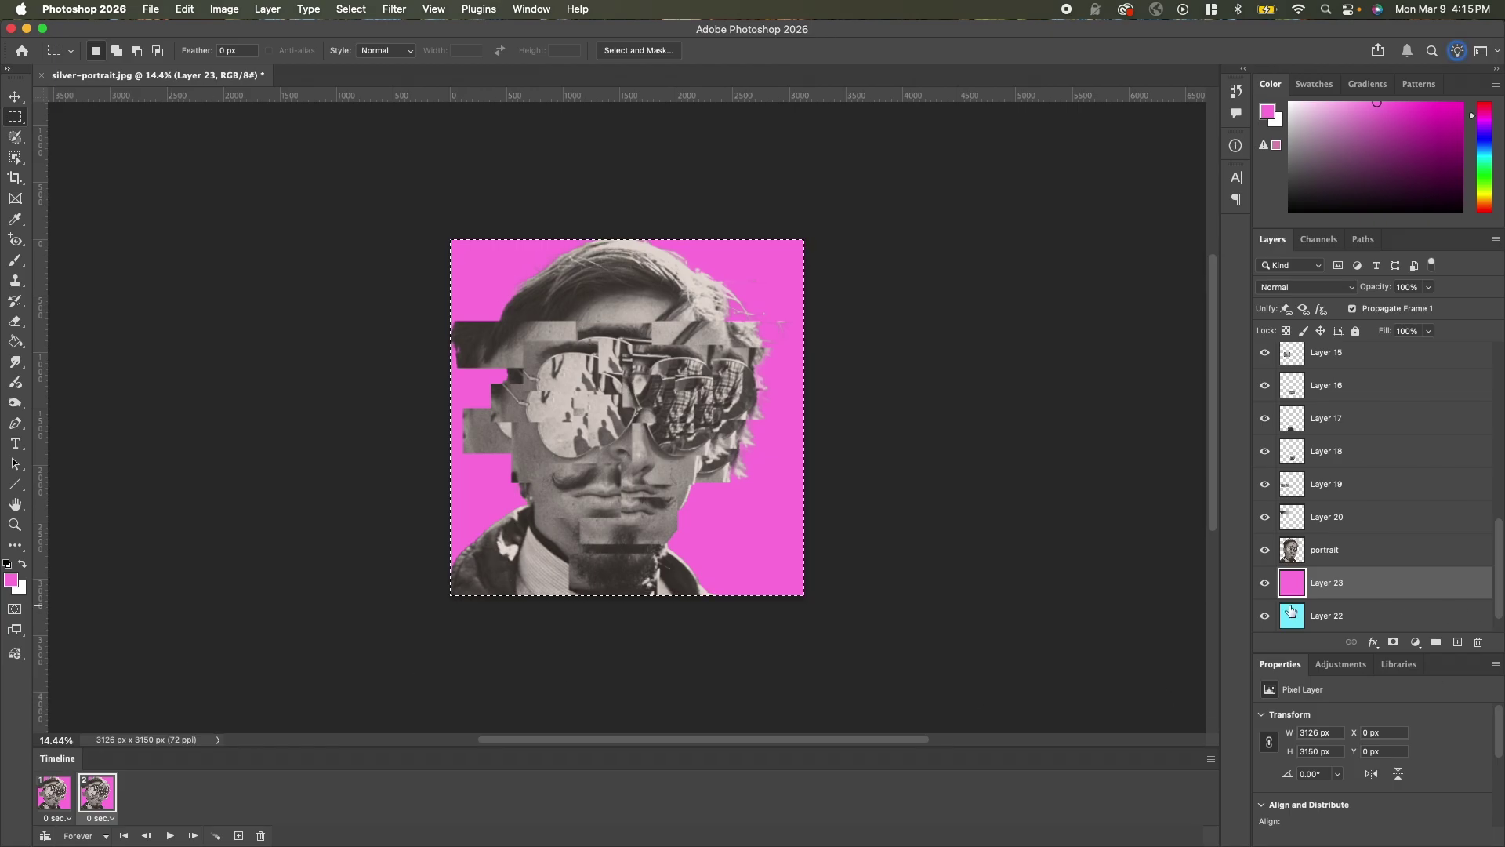
- Hide the pink layer in frame 1 and show it in frame 2, checking both frames
{"action": "left_click", "coordinate": [46, 798]}
{"action": "left_click", "coordinate": [1264, 584]}
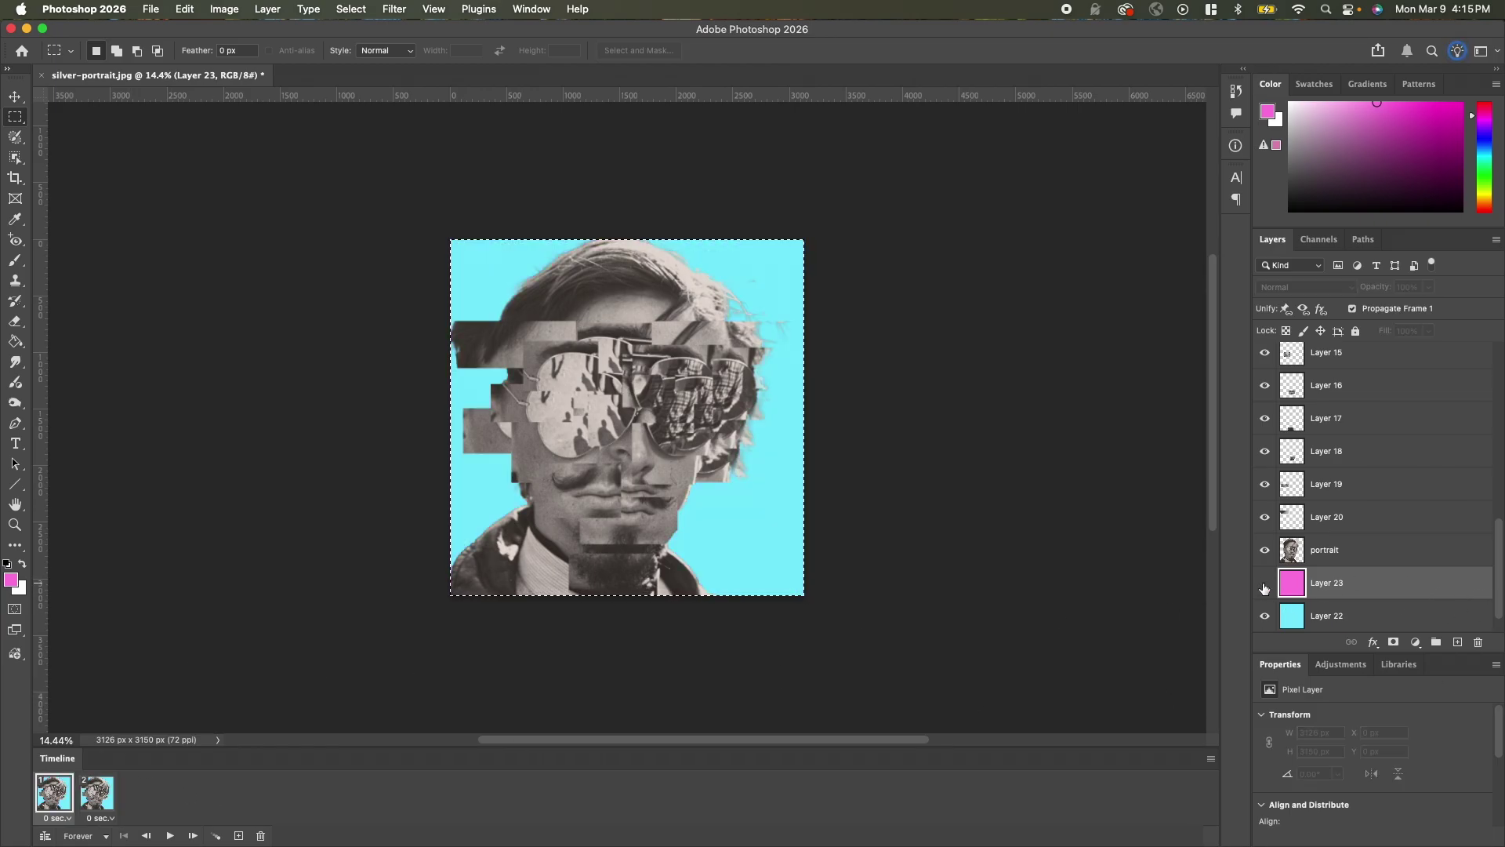
{"action": "left_click", "coordinate": [92, 811]}
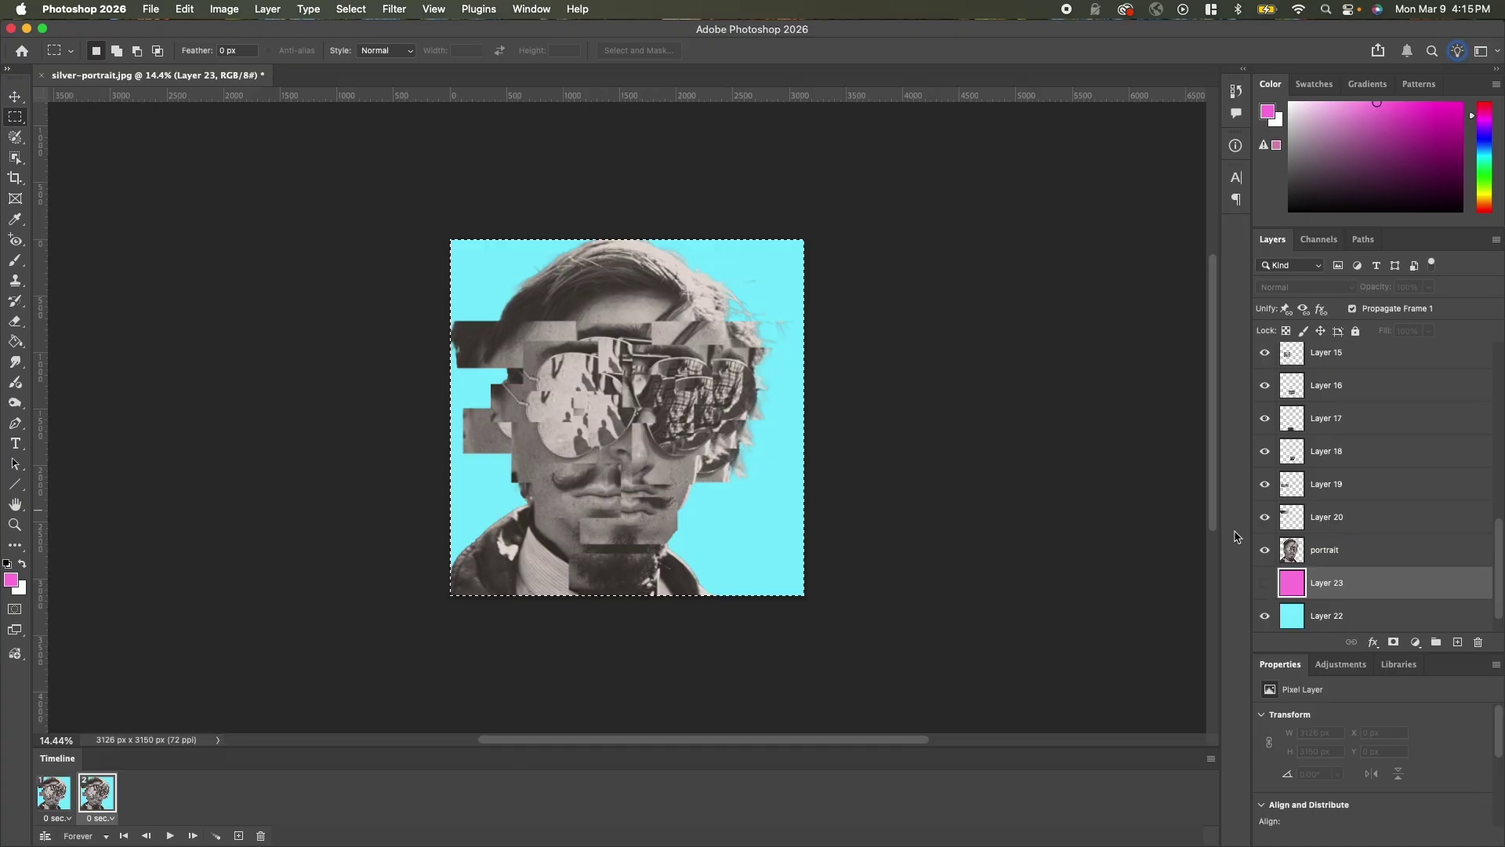
{"action": "left_click", "coordinate": [1265, 584]}
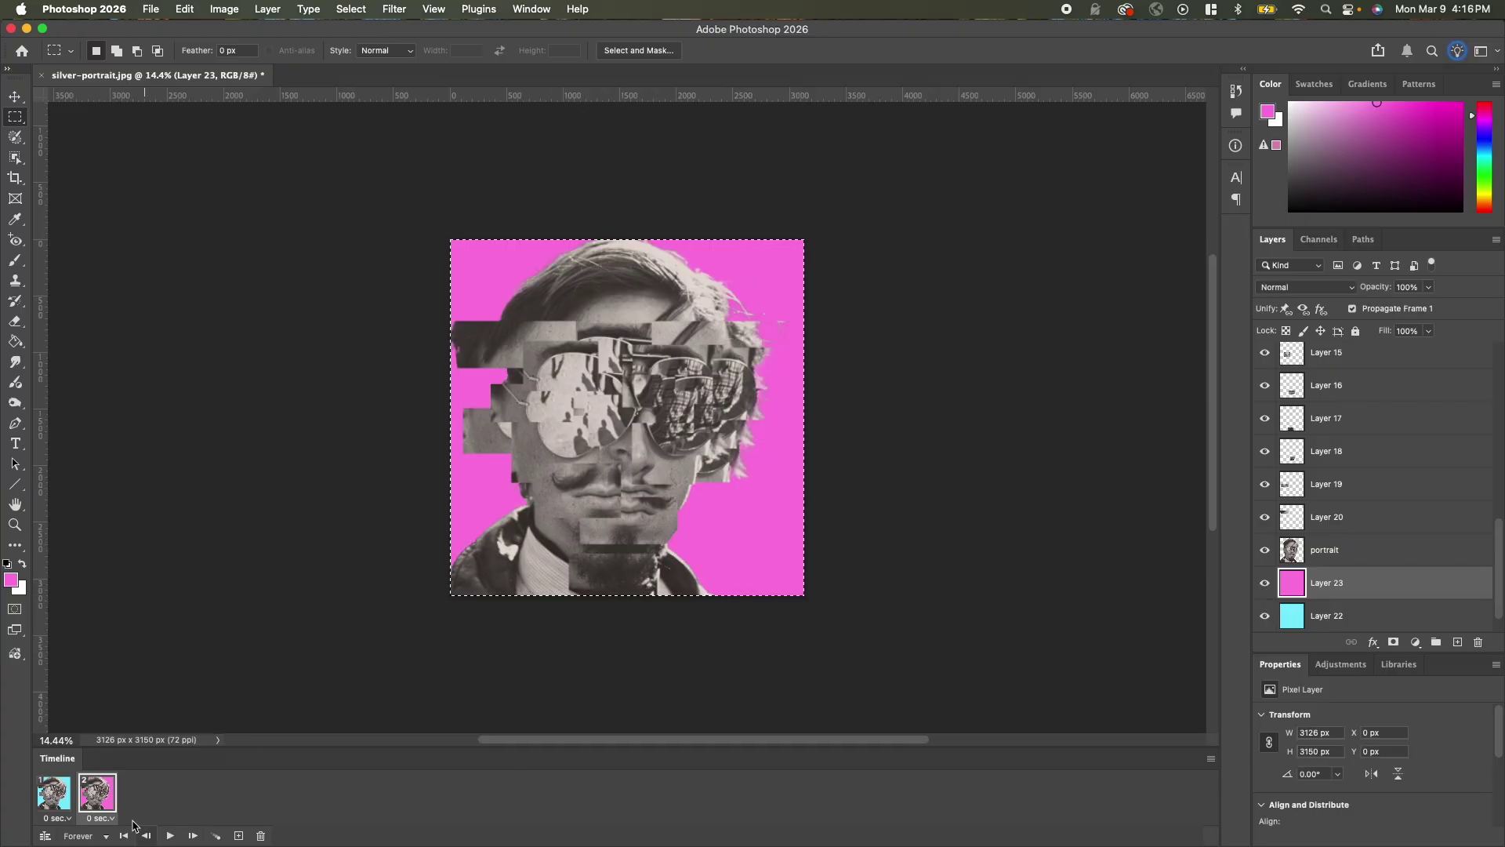
{"action": "left_click", "coordinate": [46, 798]}
{"action": "left_click", "coordinate": [100, 798]}
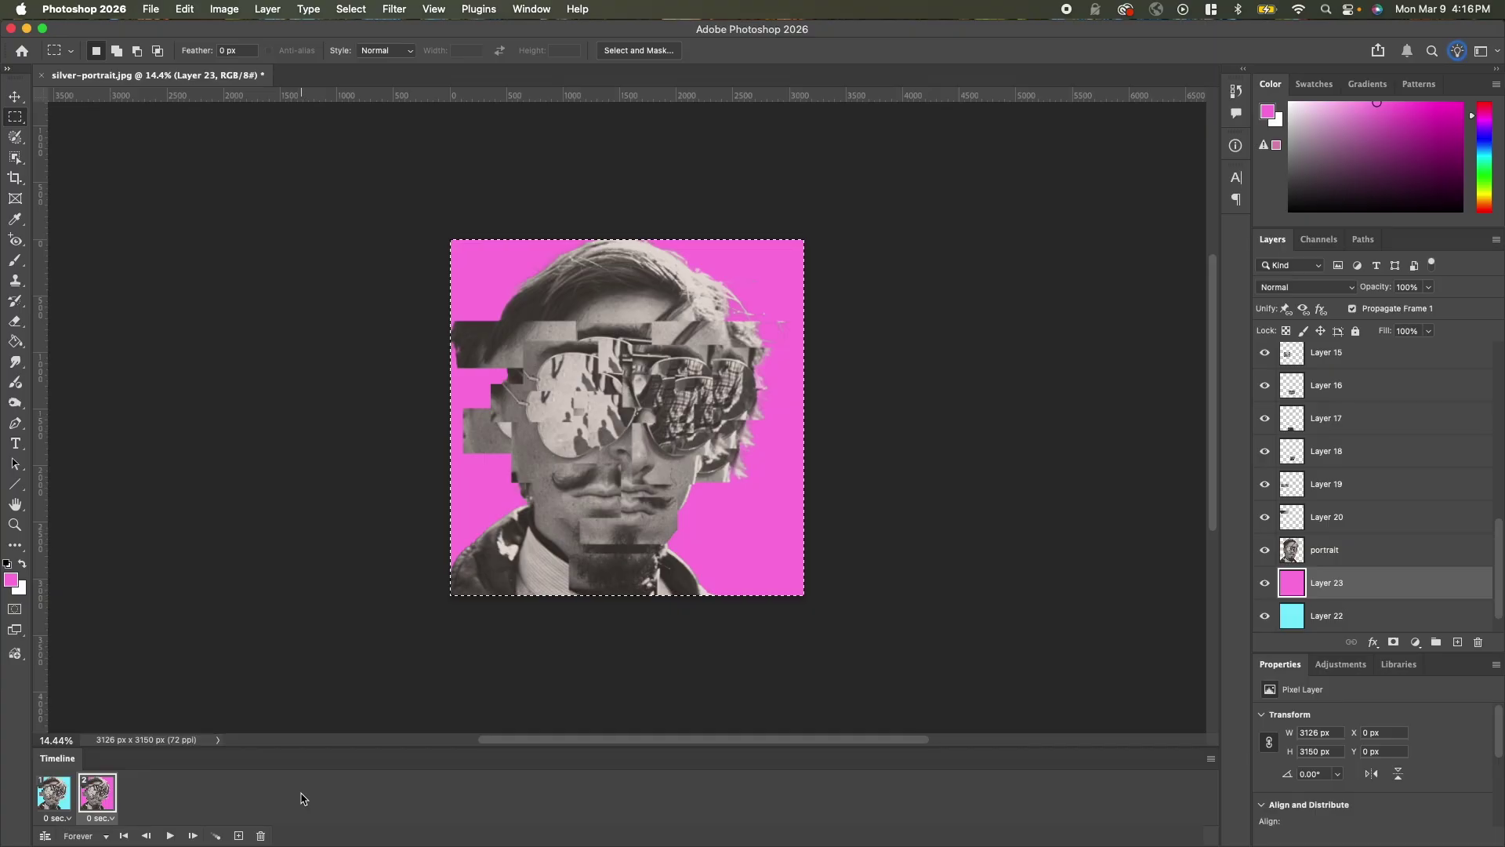
- Duplicate the current animation frame three times to make five frames in total
{"action": "left_click", "coordinate": [239, 835]}
{"action": "left_click", "coordinate": [238, 836]}
{"action": "left_click", "coordinate": [238, 835]}
- Duplicate the pink background layer three times, keeping the default names and the same document
{"action": "right_click", "coordinate": [1376, 582]}
{"action": "left_click", "coordinate": [1224, 463]}
{"action": "left_click", "coordinate": [820, 399]}
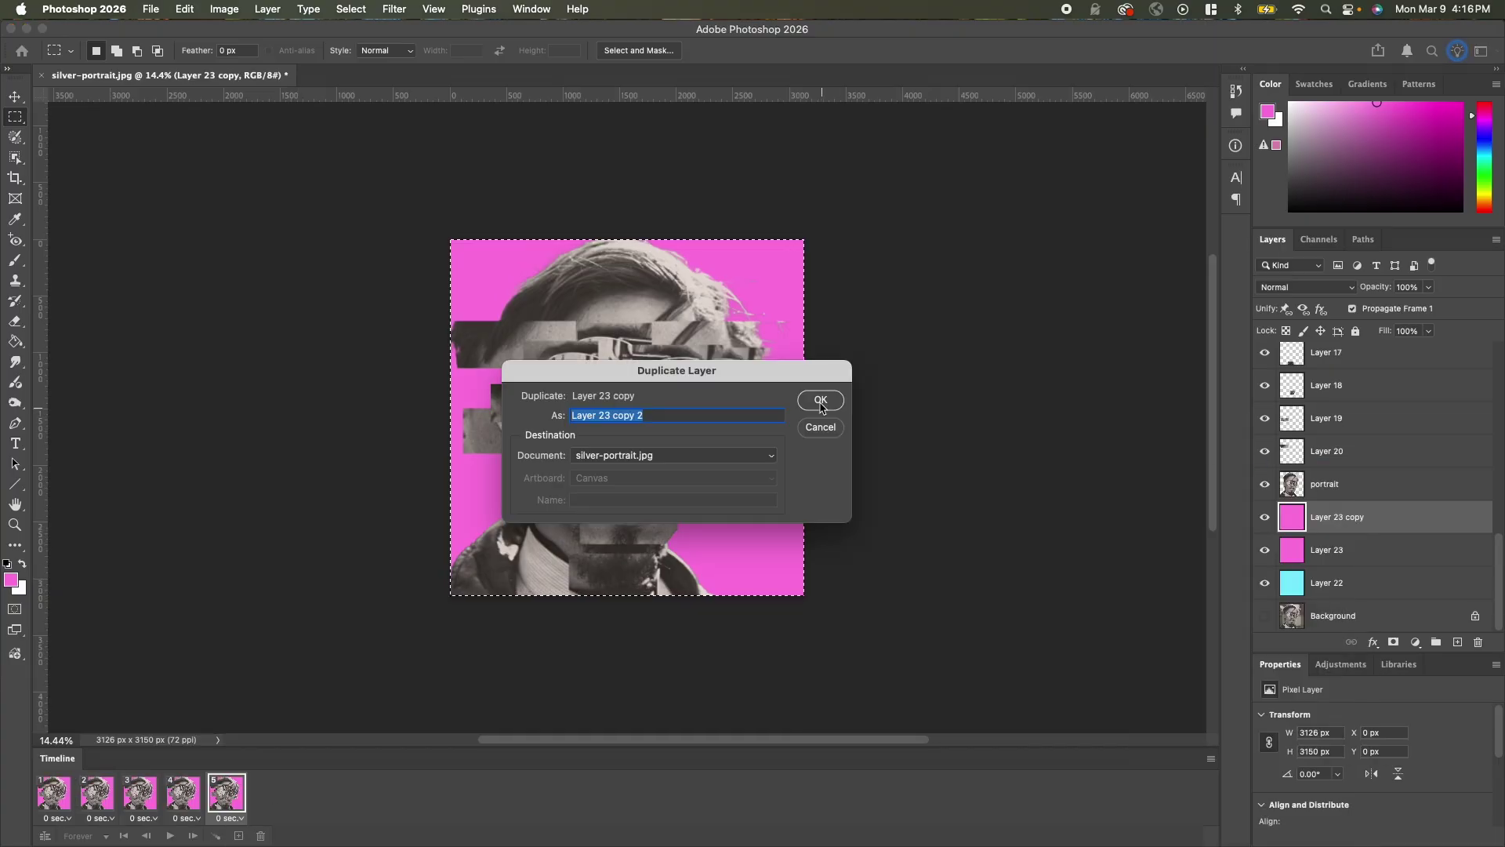
{"action": "left_click", "coordinate": [820, 400]}
- Fill the first copy of the pink layer with yellow and choose green for filling the second copy
{"action": "left_click", "coordinate": [1337, 582]}
{"action": "left_click", "coordinate": [140, 793]}
{"action": "left_click", "coordinate": [11, 580]}
{"action": "left_click", "coordinate": [1131, 448]}
{"action": "left_click", "coordinate": [1341, 484]}
{"action": "left_click", "coordinate": [11, 580]}
{"action": "left_click", "coordinate": [1131, 449]}
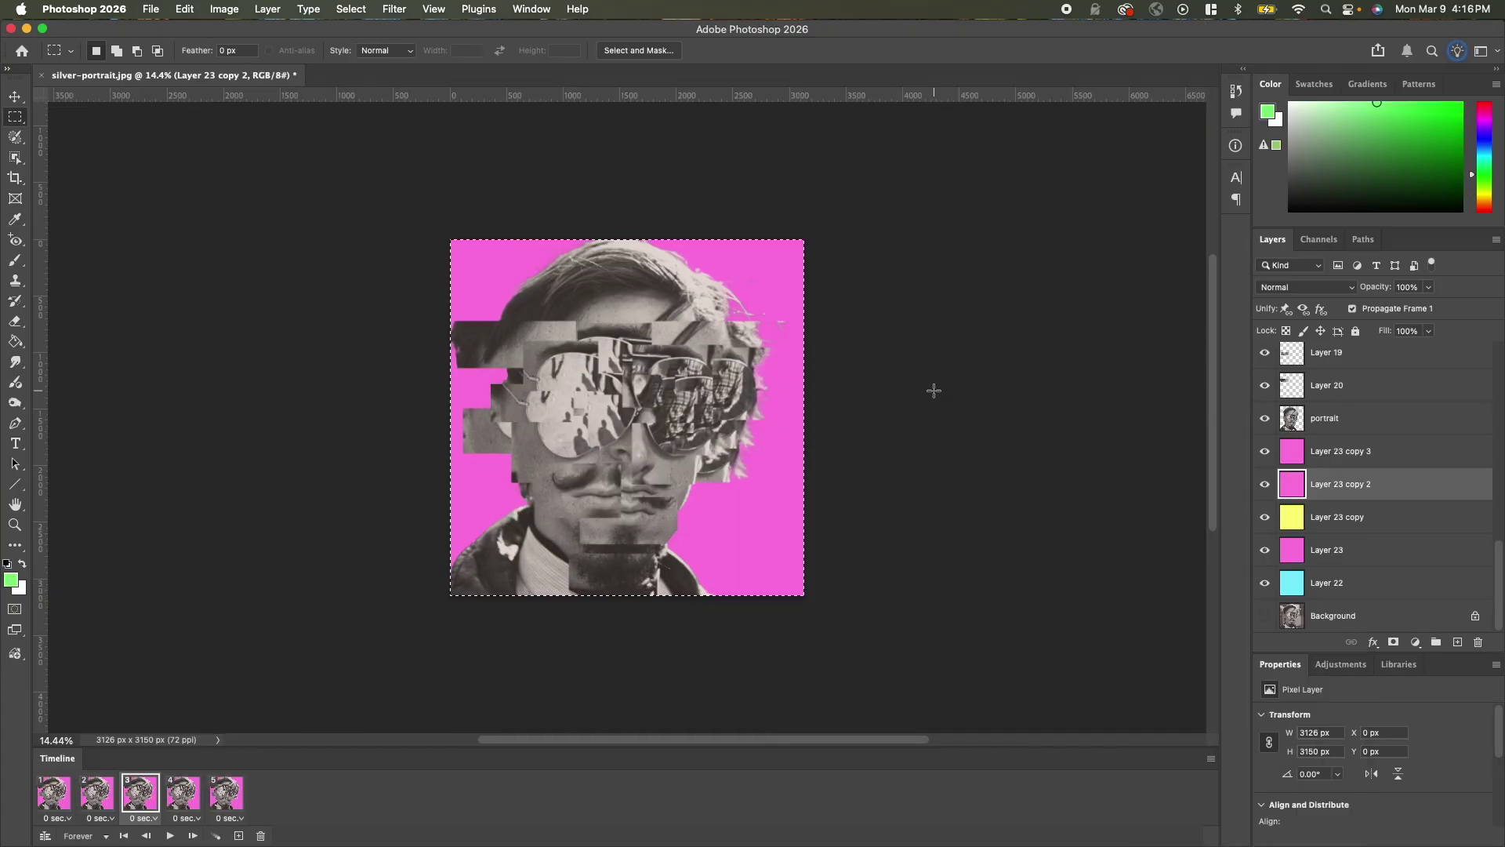
- Set the foreground colour to orange and fill the third copy of the pink layer with it
{"action": "left_click", "coordinate": [1341, 451]}
{"action": "left_click", "coordinate": [9, 582]}
{"action": "left_click", "coordinate": [992, 643]}
{"action": "left_click", "coordinate": [1131, 448]}
{"action": "key", "text": "alt+BackSpace"}
- Hide the orange, green and yellow layers in frame 1, and check frame 2
{"action": "left_click", "coordinate": [54, 793]}
{"action": "left_click_drag", "start_coordinate": [1264, 451], "coordinate": [1264, 517]}
{"action": "left_click", "coordinate": [98, 793]}
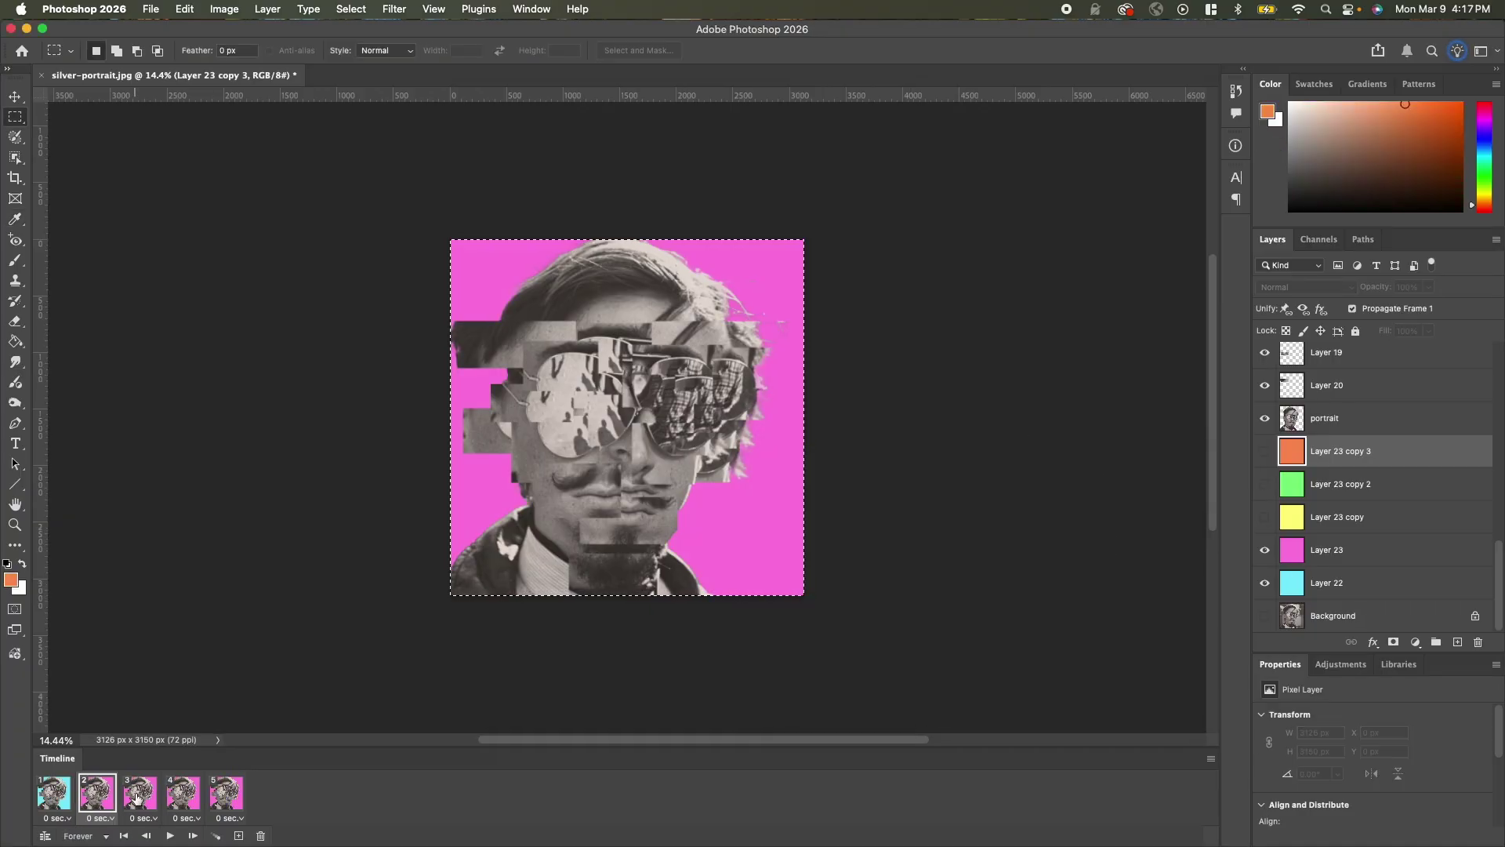
- Show the yellow layer in frame 3, the green layer in frame 4 and the orange layer in frame 5
{"action": "left_click", "coordinate": [140, 793]}
{"action": "left_click", "coordinate": [1264, 517]}
{"action": "left_click", "coordinate": [188, 791]}
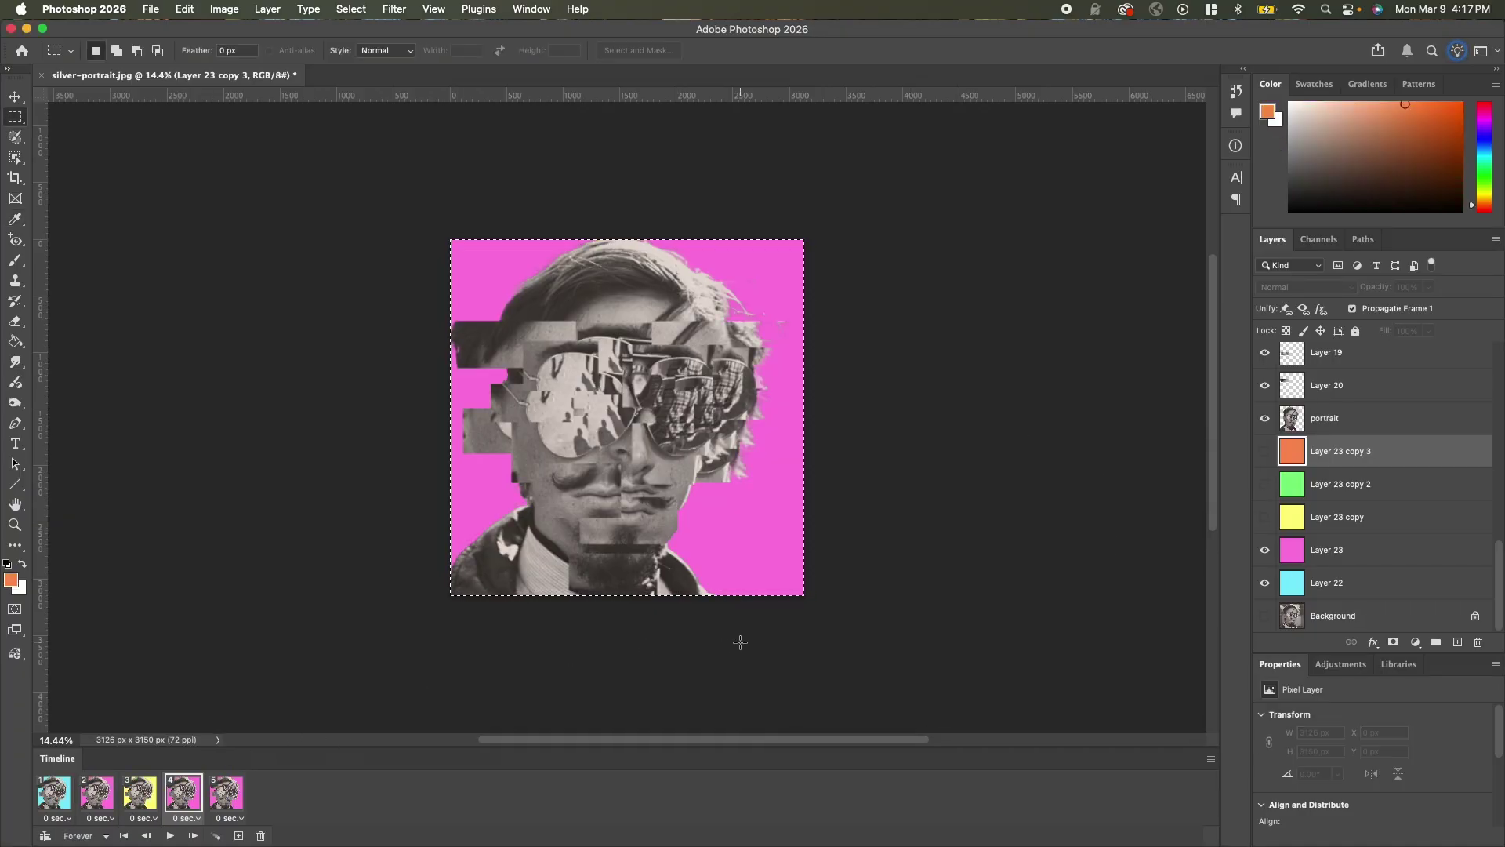
{"action": "left_click", "coordinate": [1265, 485]}
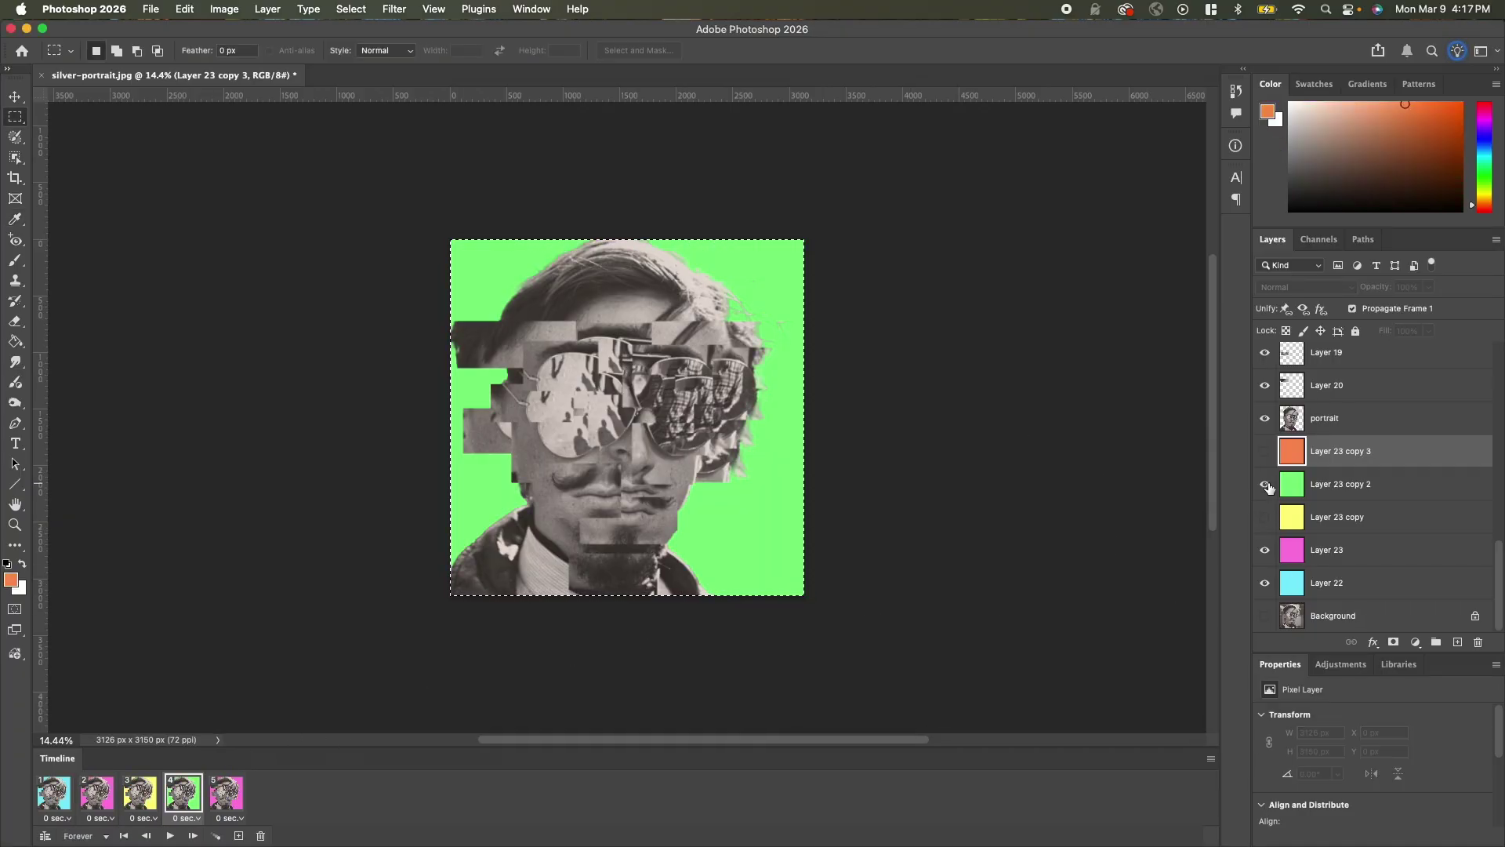
{"action": "left_click", "coordinate": [225, 798]}
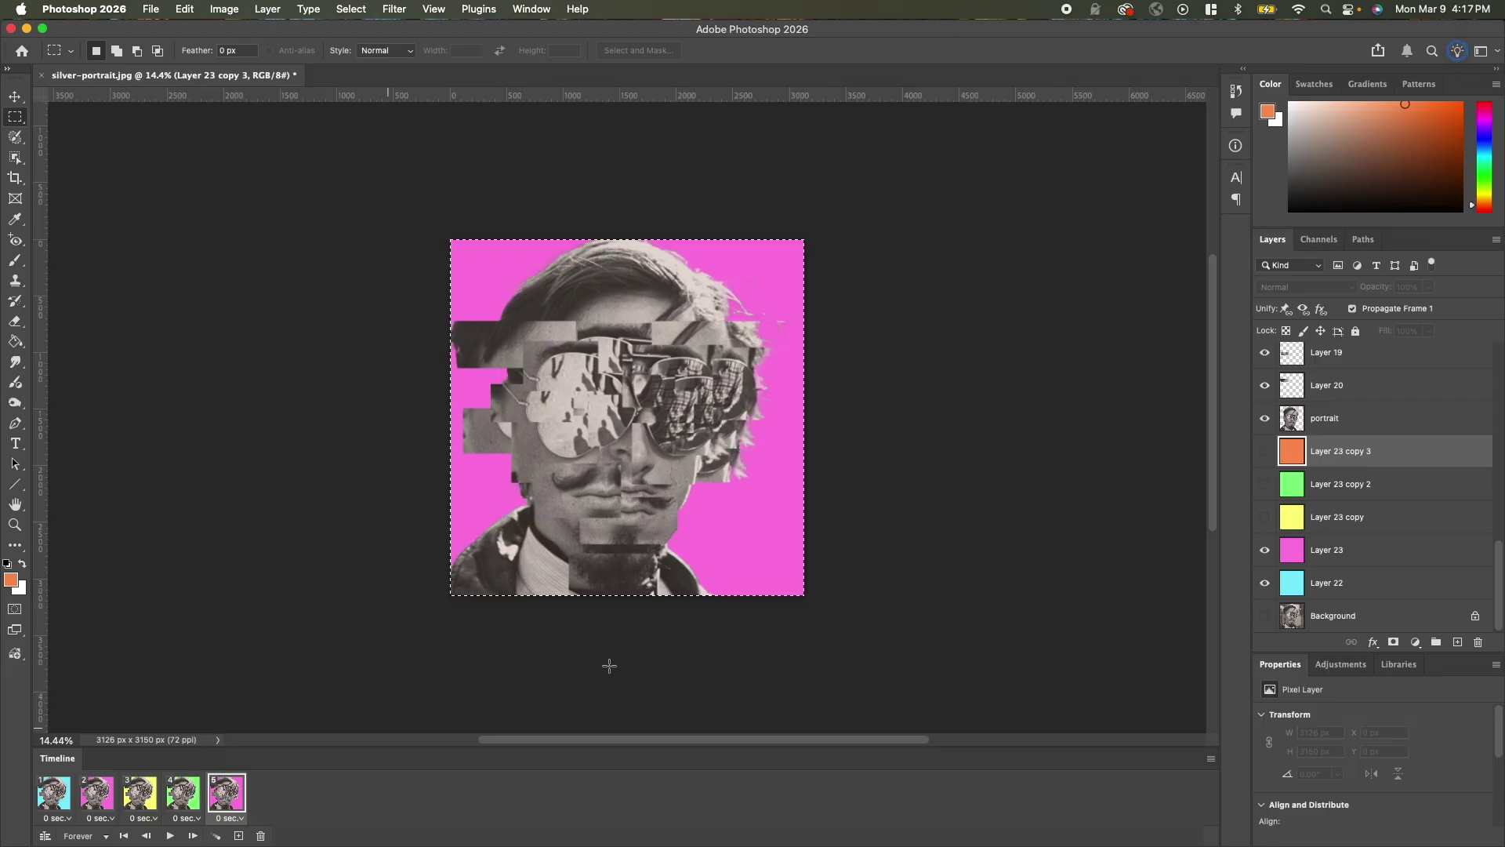
{"action": "left_click", "coordinate": [1265, 452]}
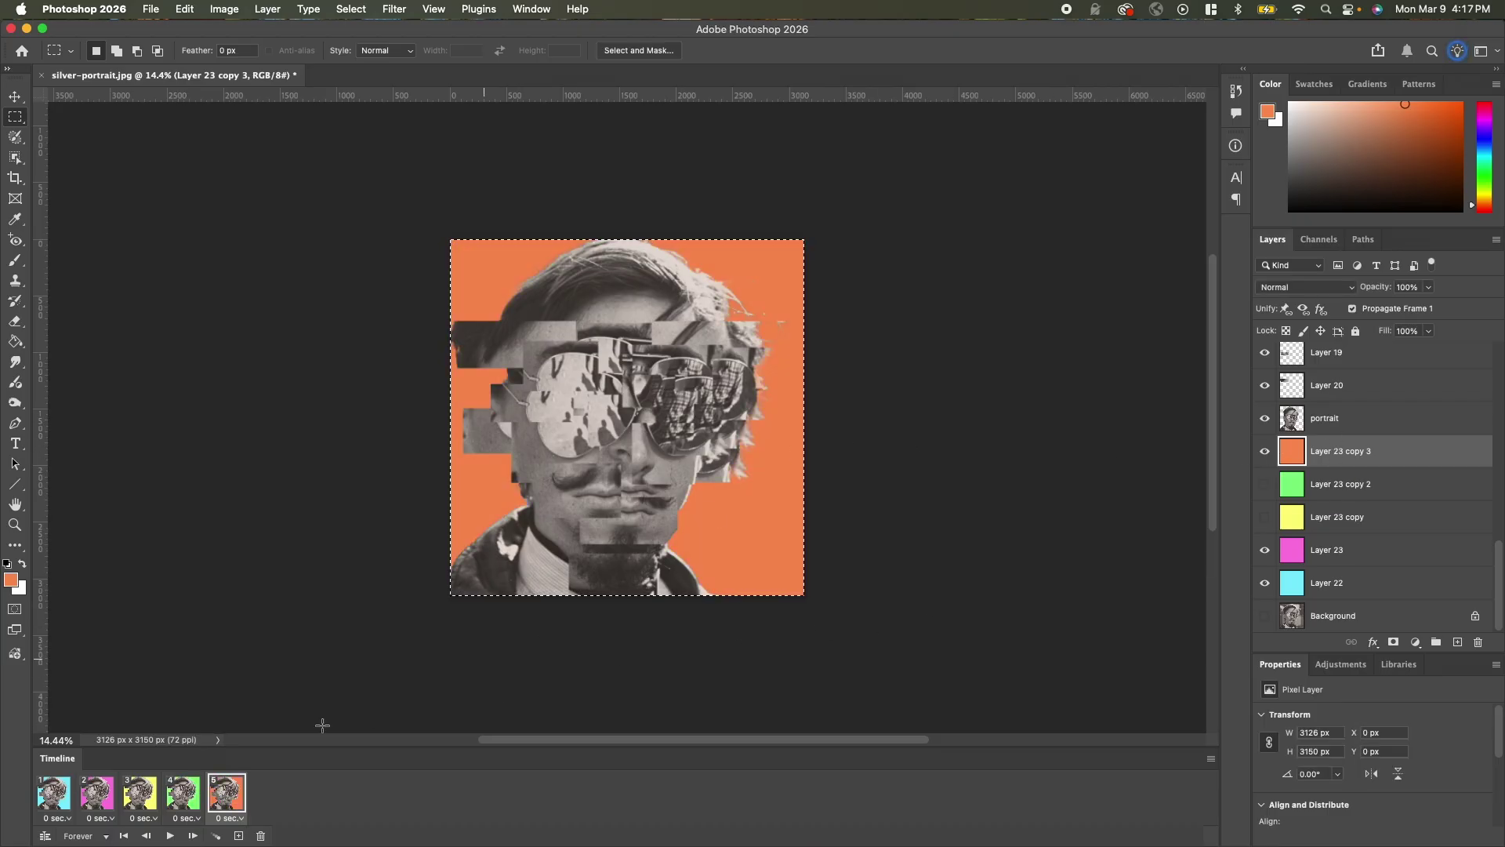
- Deselect the canvas area, and play the five-frame animation before stopping it
{"action": "key", "text": "super+d"}
{"action": "left_click", "coordinate": [170, 835]}
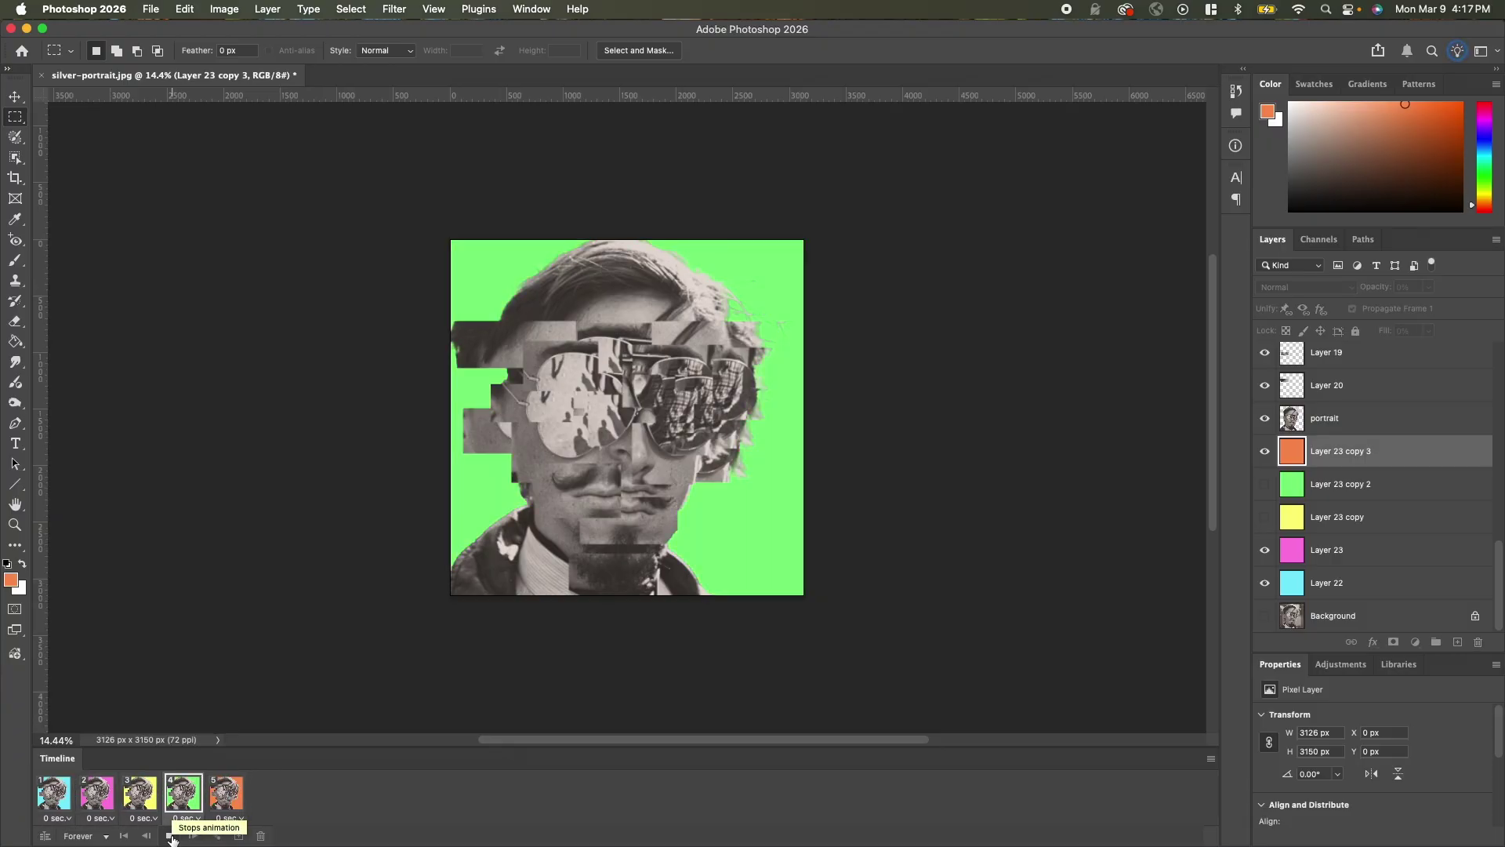
{"action": "left_click", "coordinate": [171, 836]}
- Start a Save for Web export of the animation as GIF and set the image width to 1000 px
{"action": "left_click", "coordinate": [149, 8]}
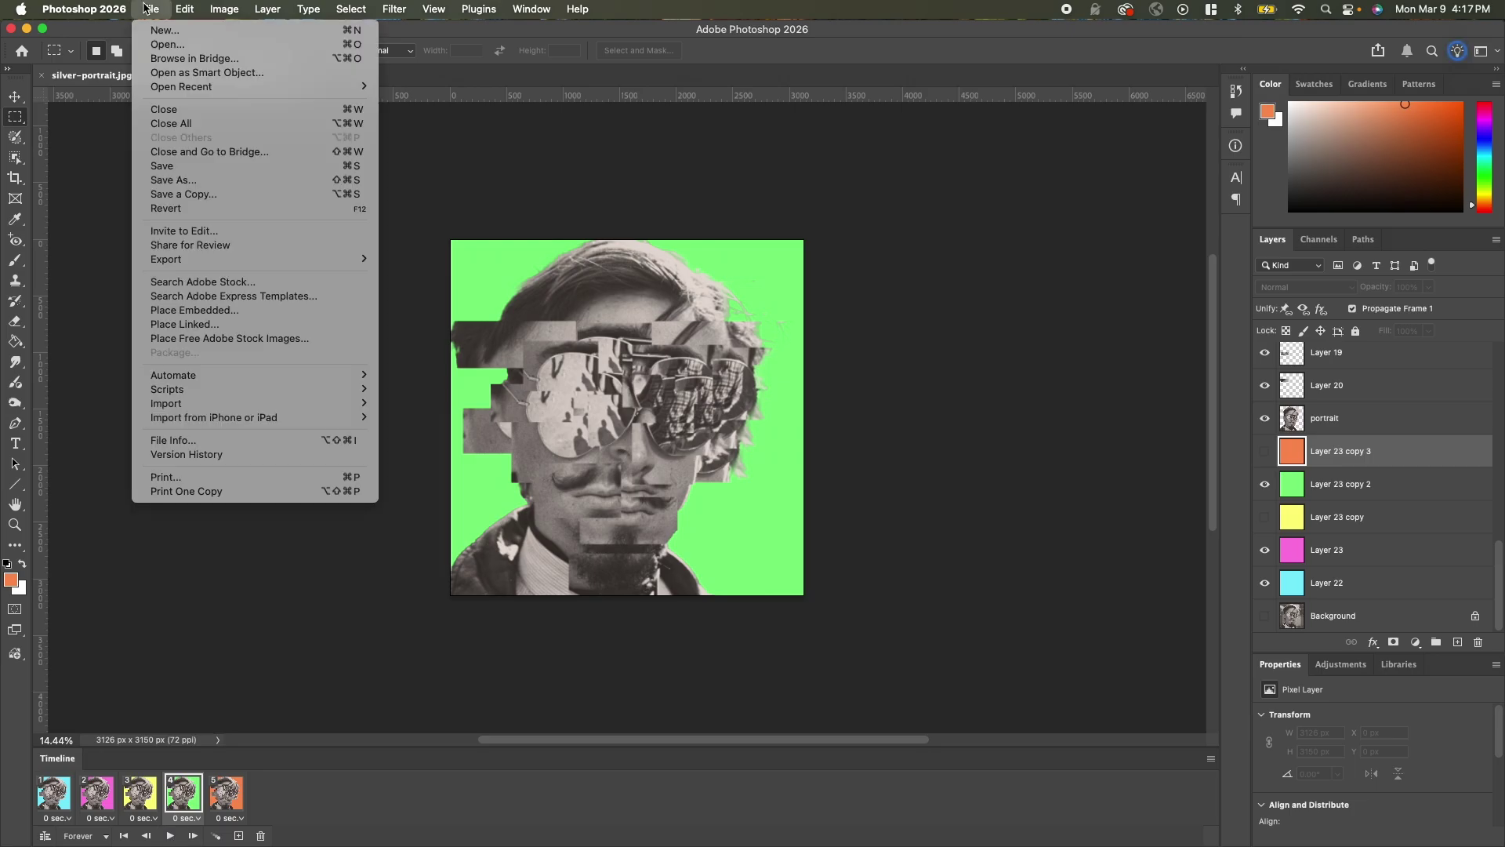
{"action": "mouse_move", "coordinate": [224, 261]}
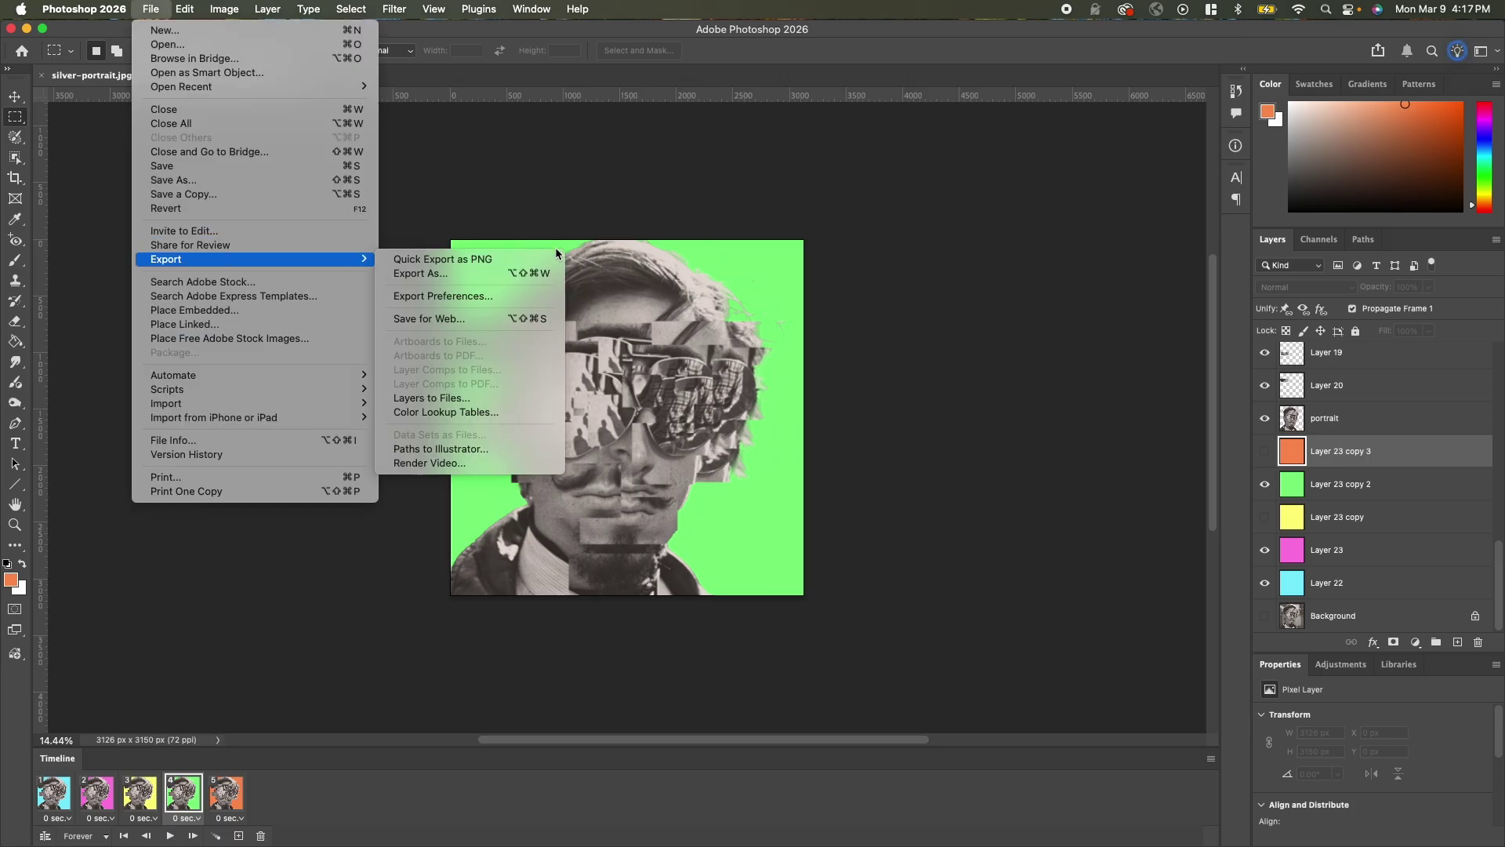
{"action": "left_click", "coordinate": [455, 320]}
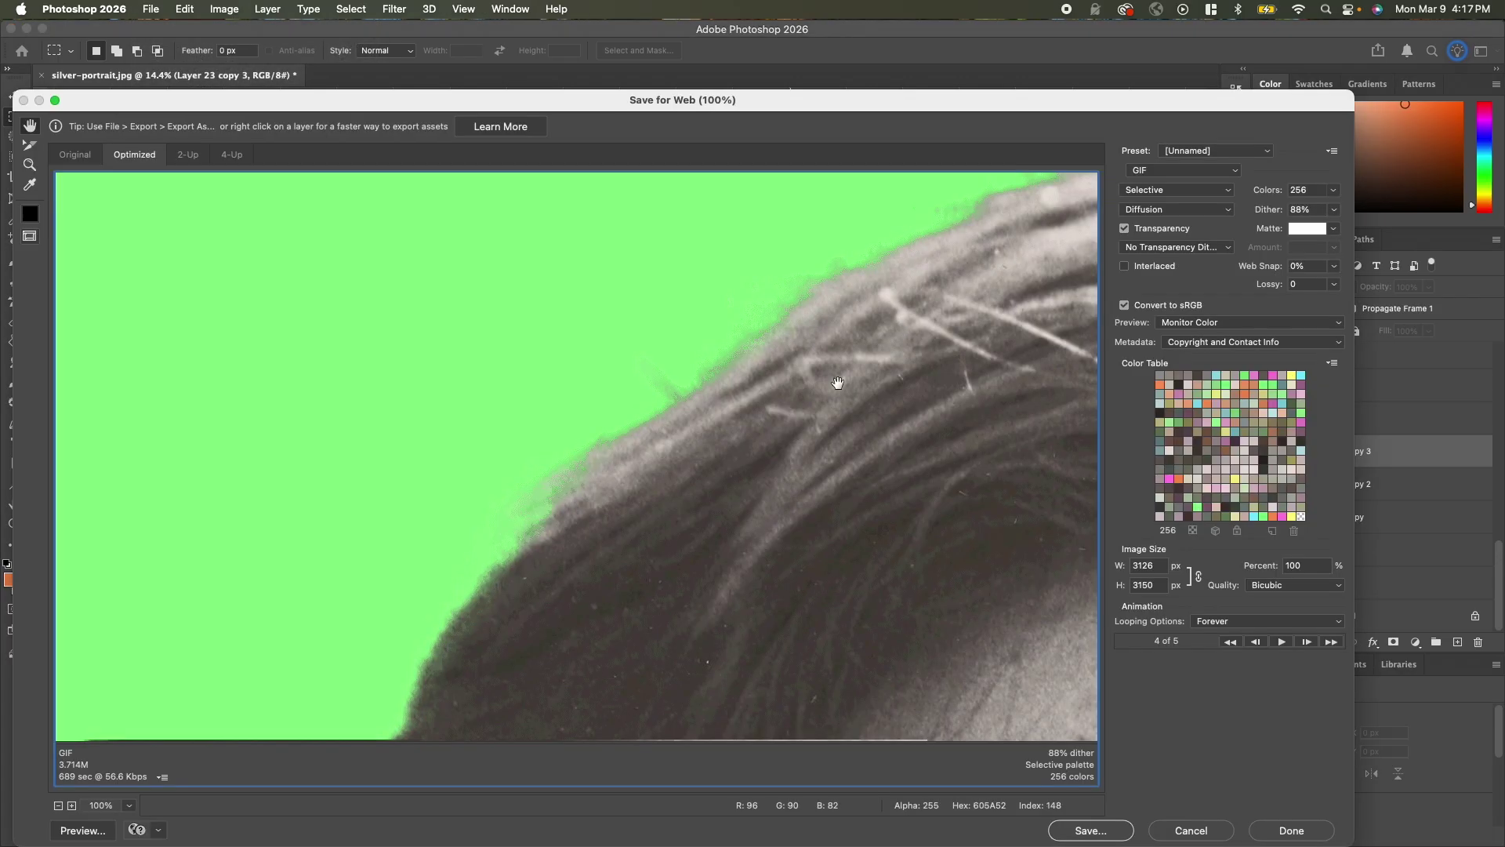
{"action": "double_click", "coordinate": [1157, 567]}
{"action": "type", "text": "1000"}
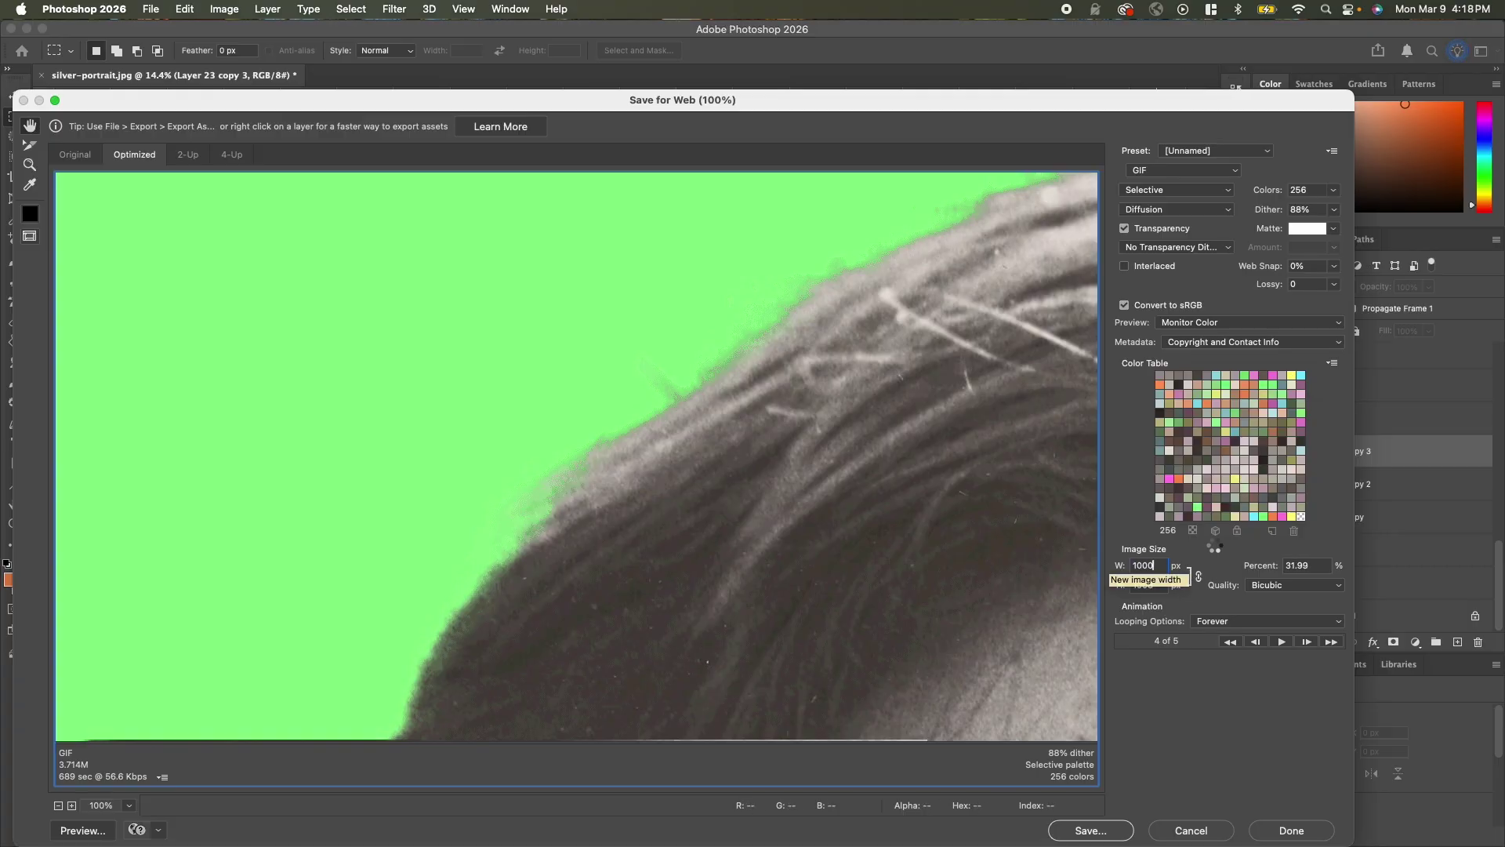
{"action": "key", "text": "Tab"}
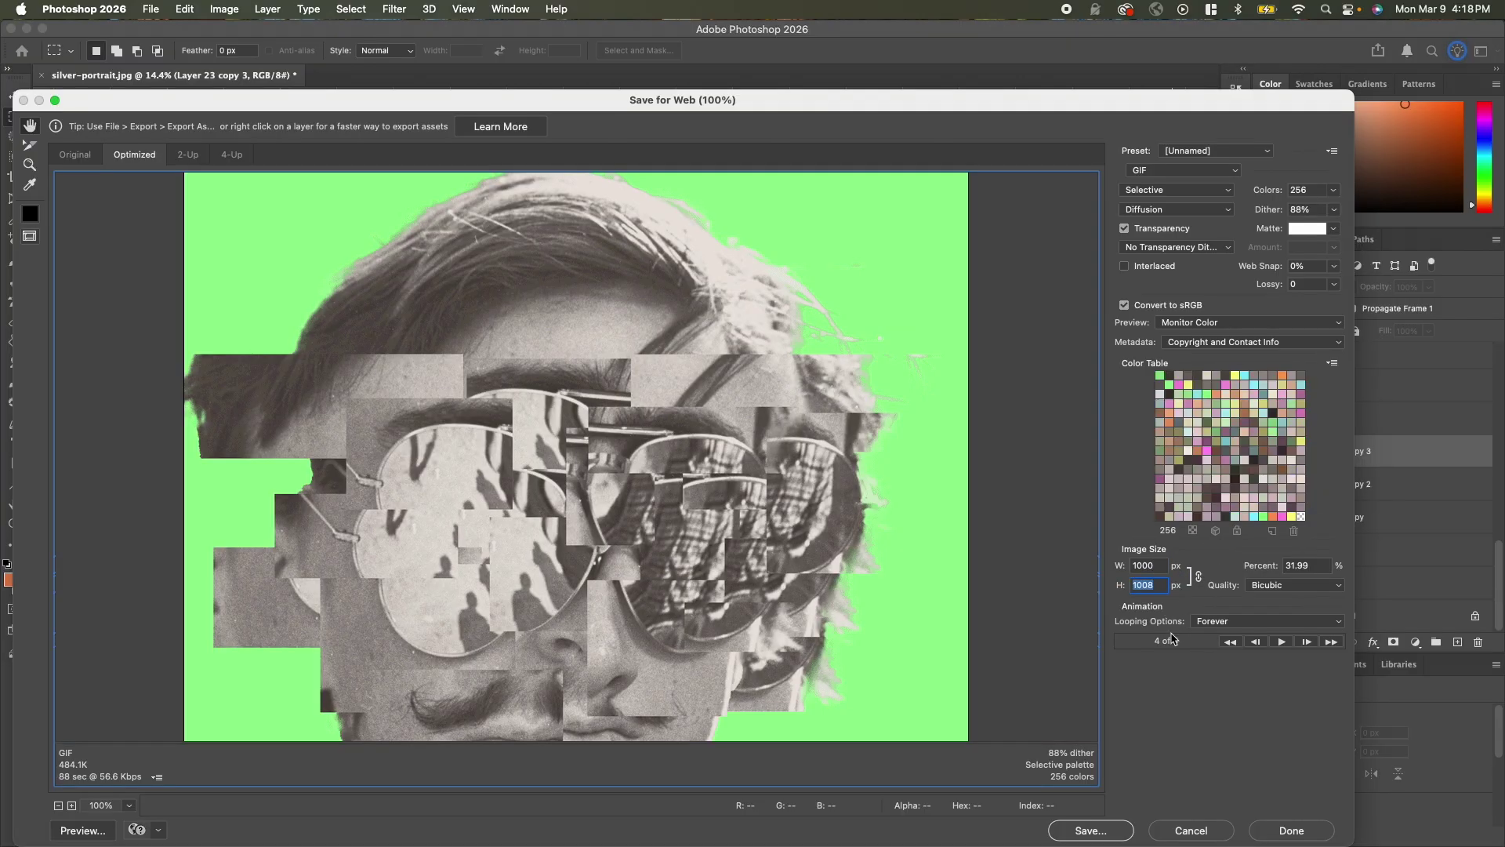
- Save the animated GIF as silver-portrait1.gif in the tutorial folder
{"action": "left_click", "coordinate": [1092, 830]}
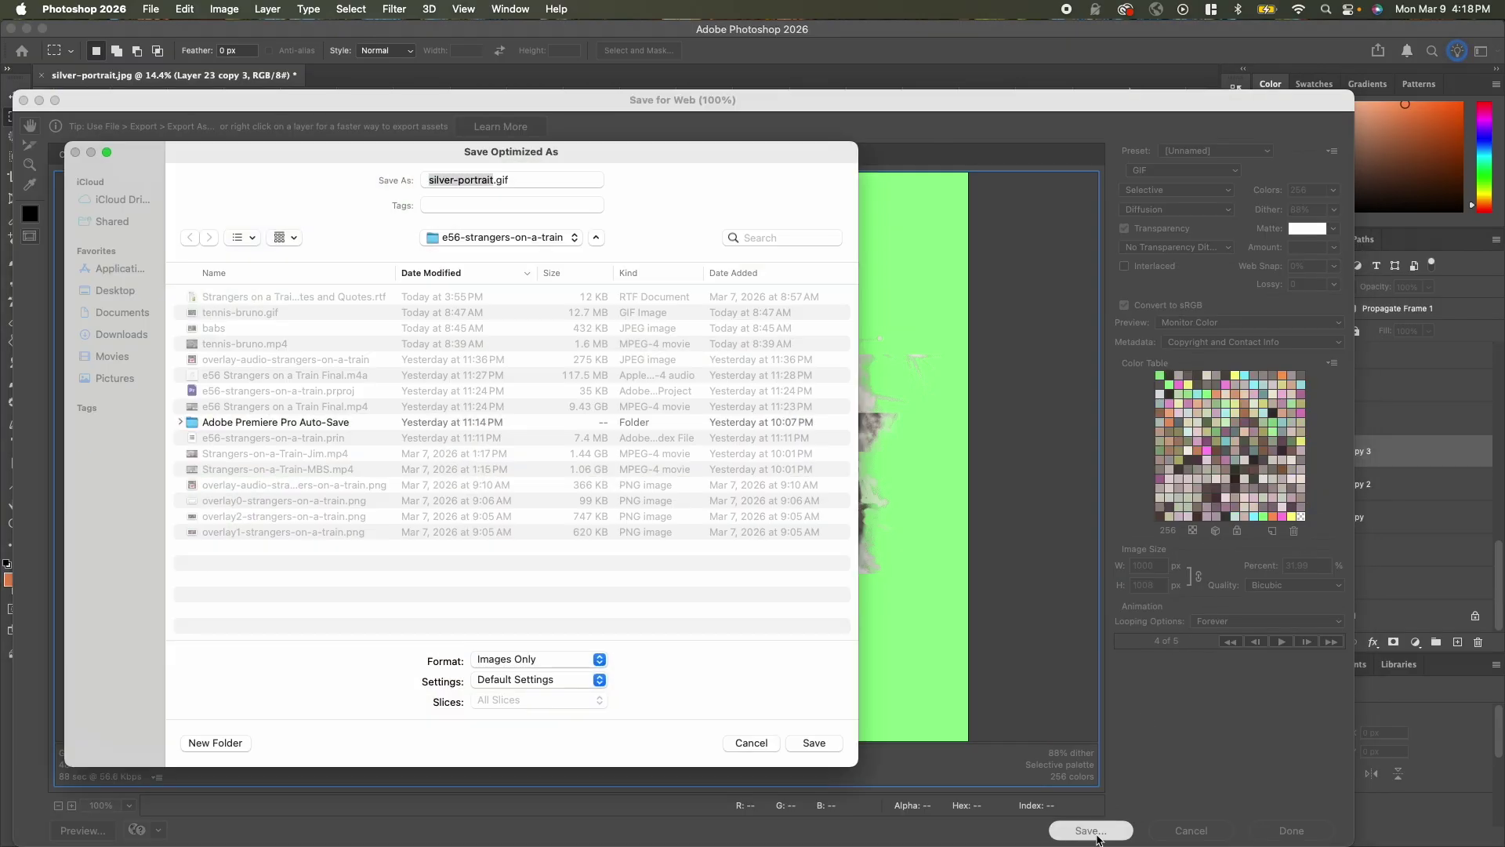
{"action": "key", "text": "Right"}
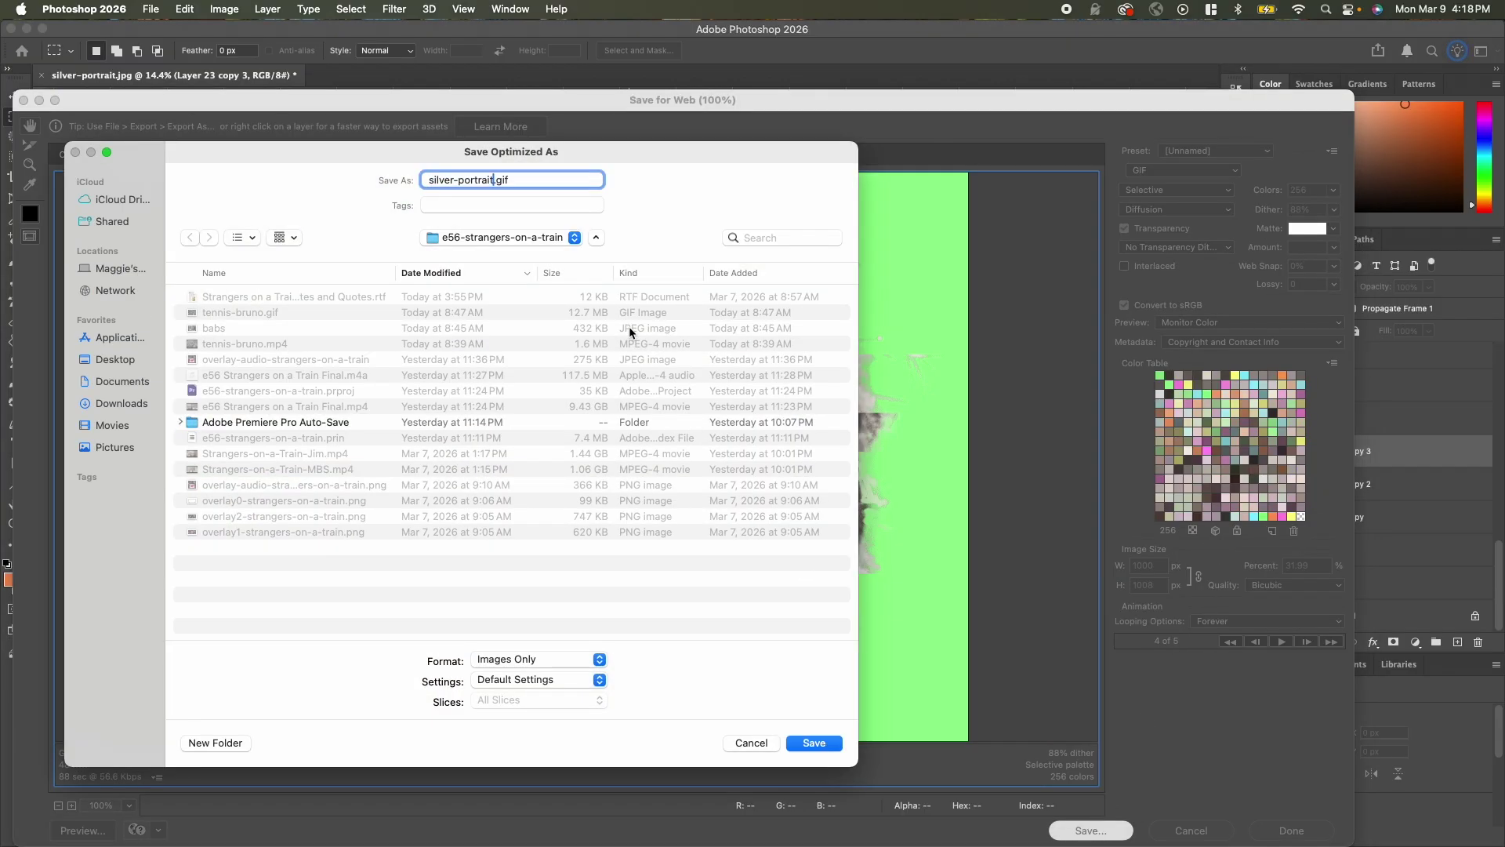
{"action": "type", "text": "1"}
{"action": "left_click", "coordinate": [507, 237]}
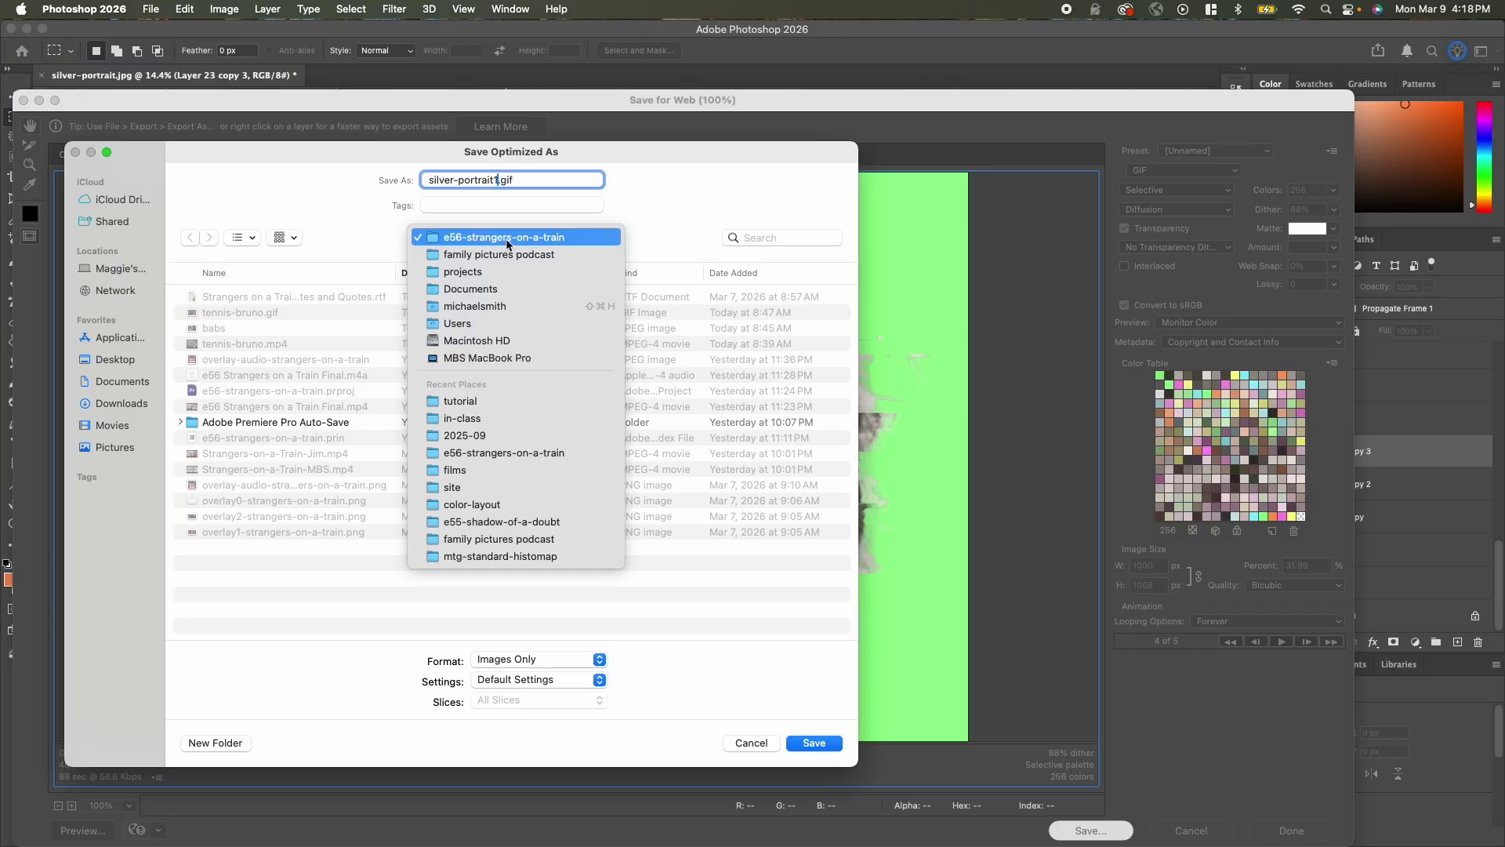
{"action": "left_click", "coordinate": [500, 401]}
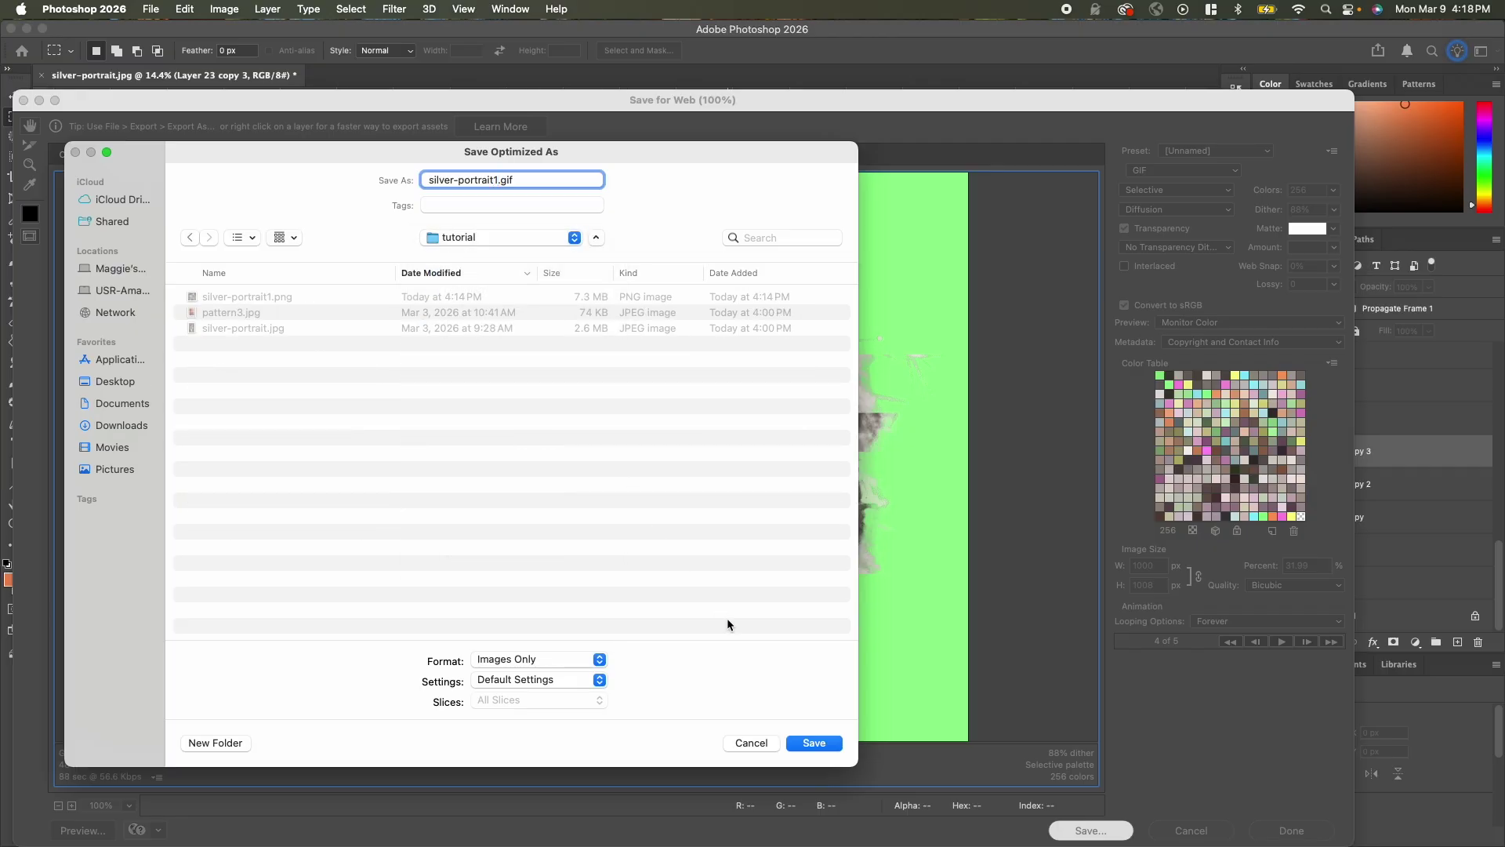
{"action": "left_click", "coordinate": [839, 749]}
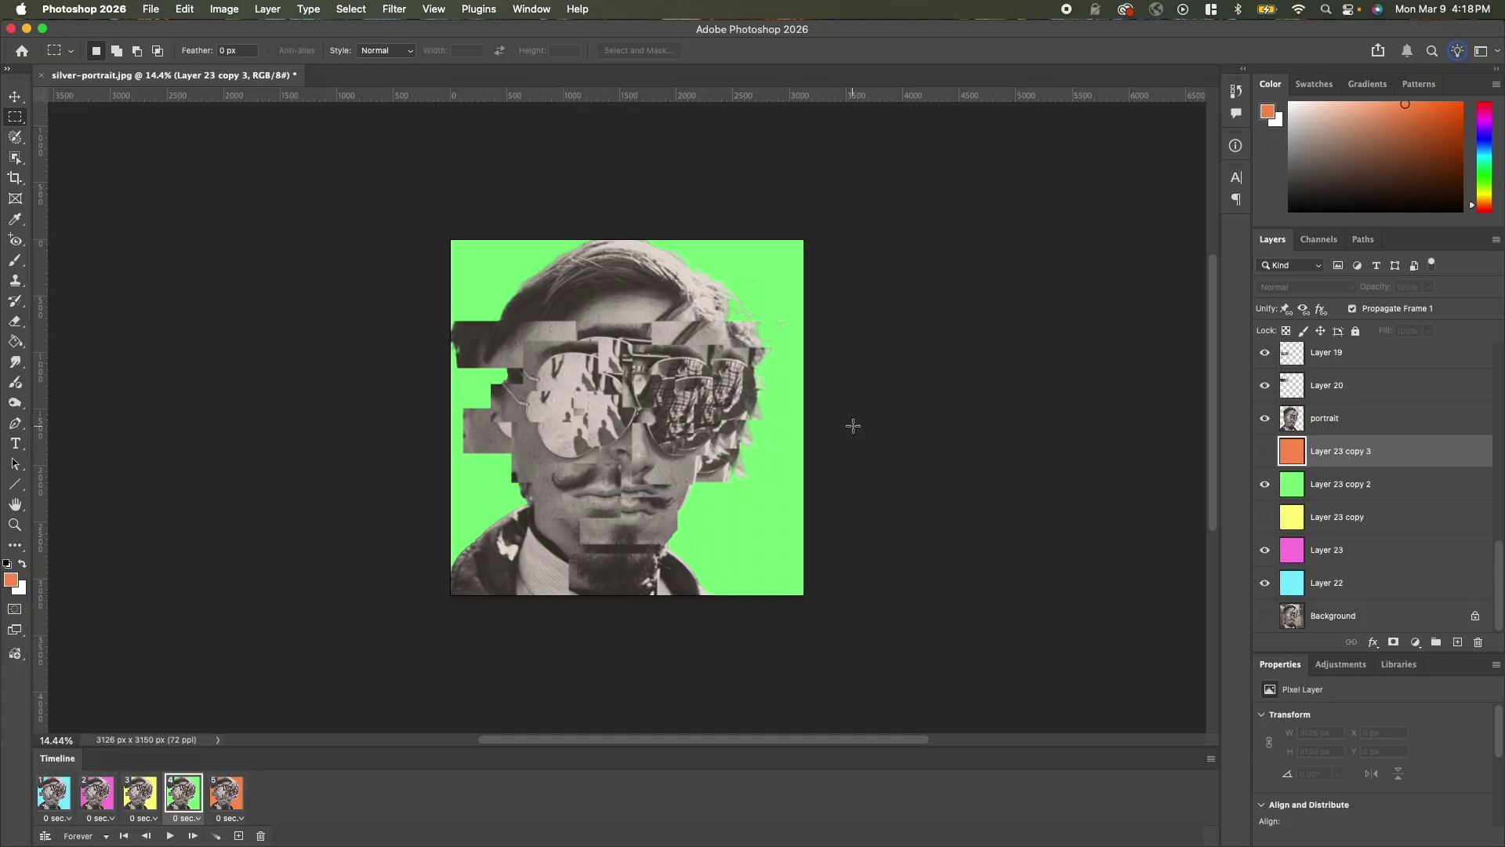
- Switch to the tutorial folder in Finder and preview silver-portrait1.gif and silver-portrait1.png
{"action": "key", "text": "super+Tab"}
{"action": "key", "text": "super+Tab"}
{"action": "key", "text": "super+Tab"}
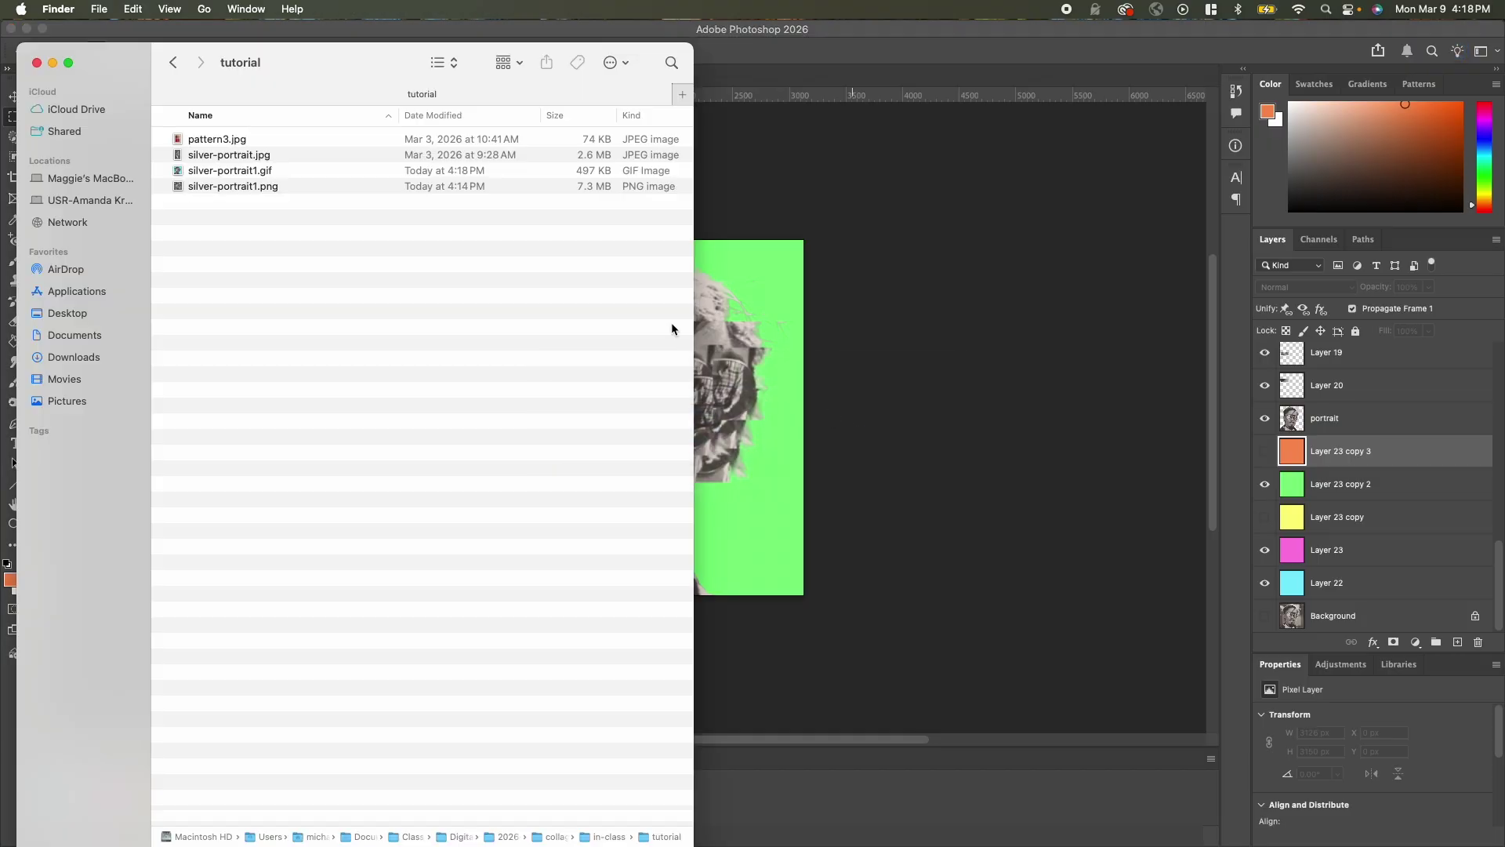
{"action": "left_click", "coordinate": [244, 170]}
{"action": "key", "text": "space"}
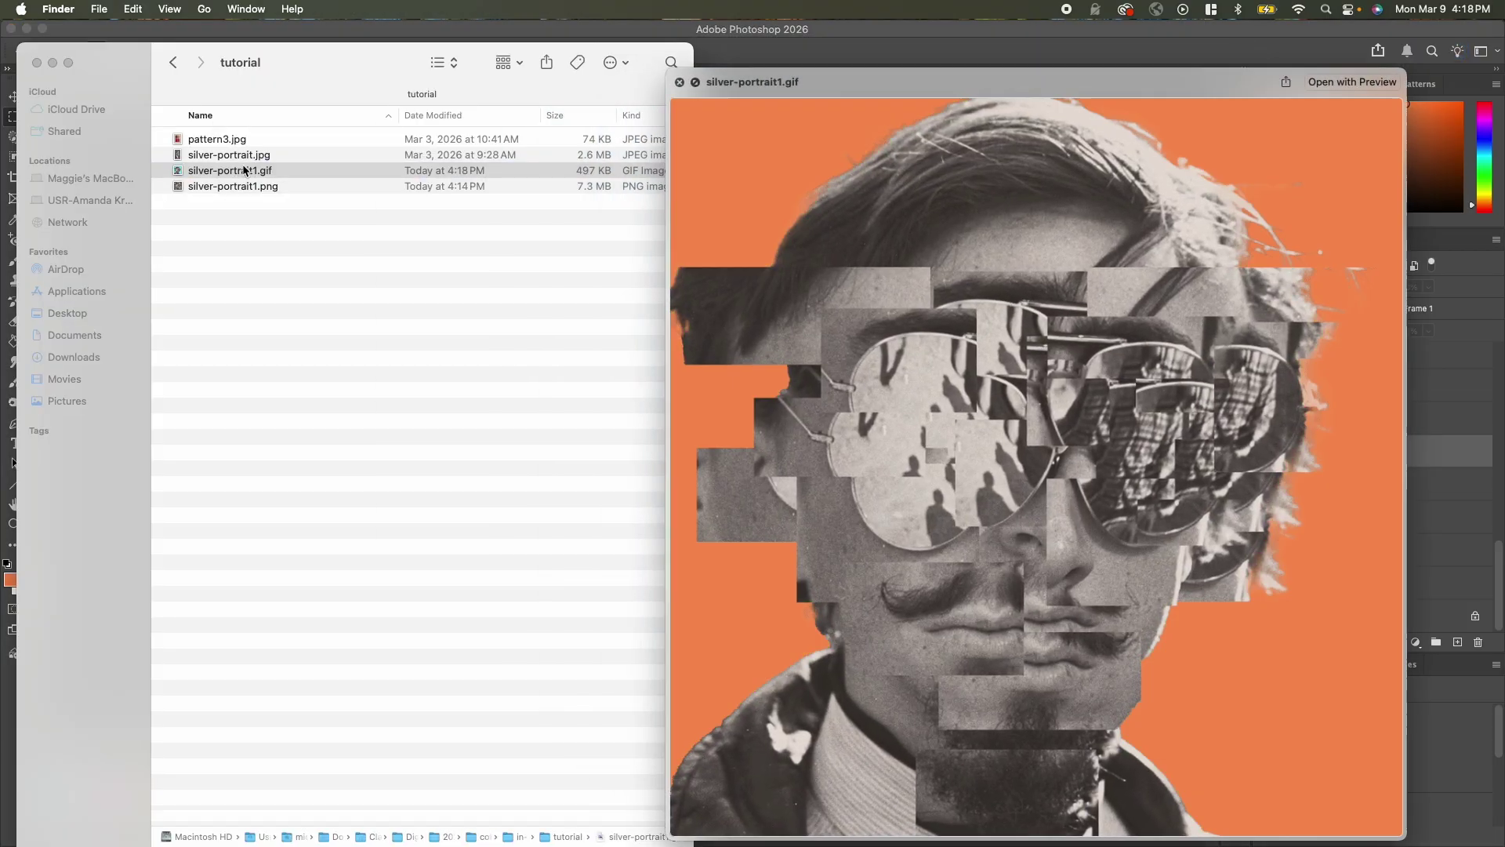
{"action": "key", "text": "Down"}
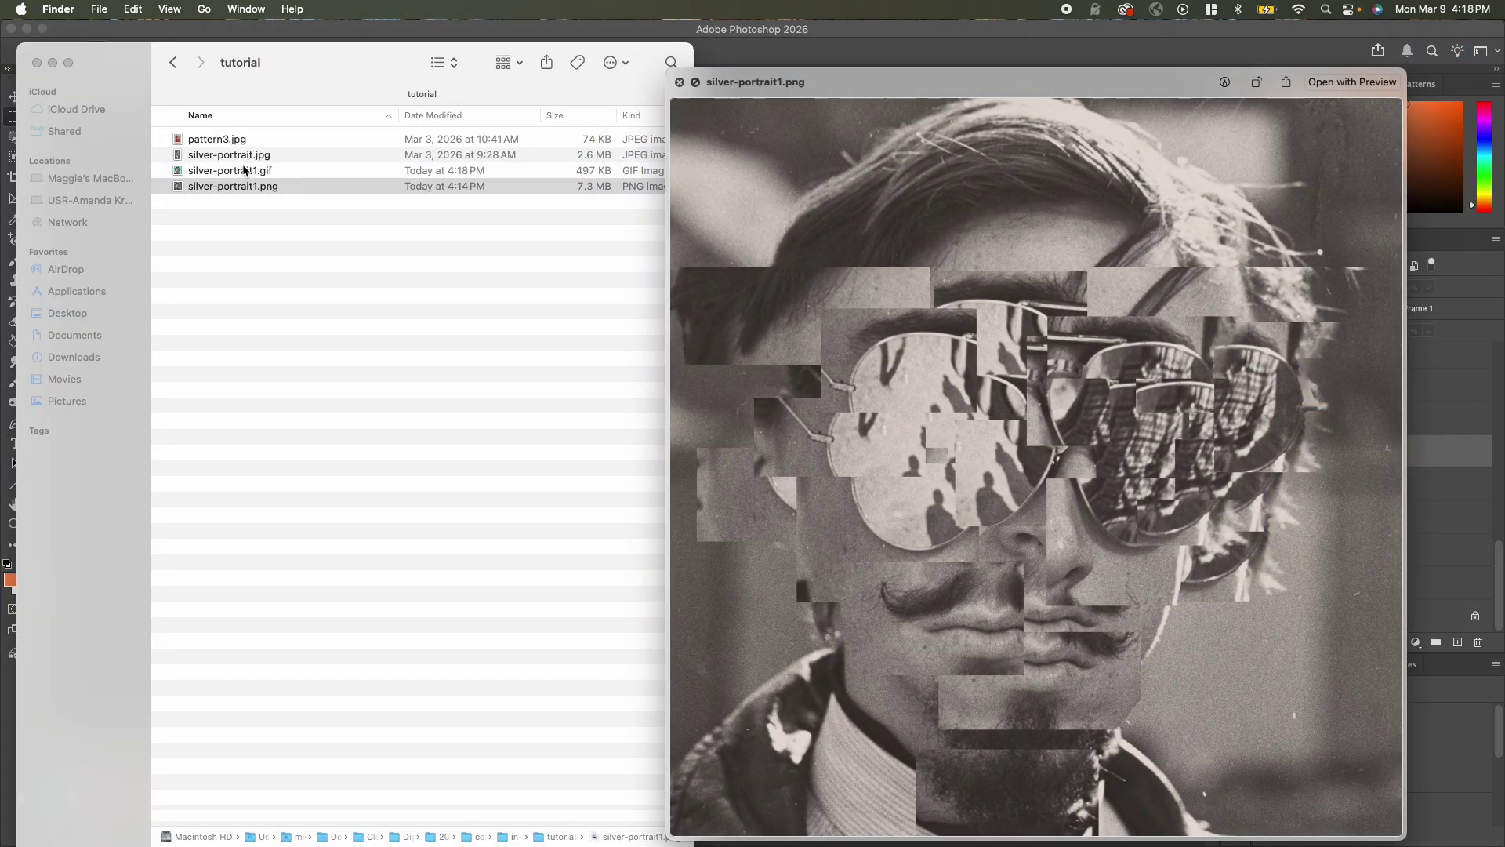